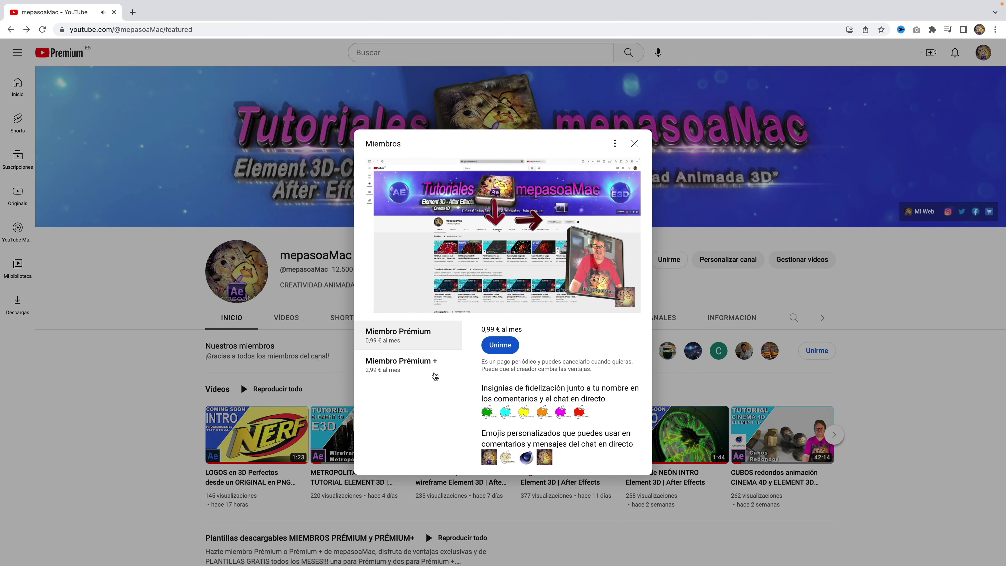
Dismiss the membership tiers dialog (0,99 € and 2,99 €) to return to the mepasoaMac channel page
{"action": "left_click", "coordinate": [929, 368]}
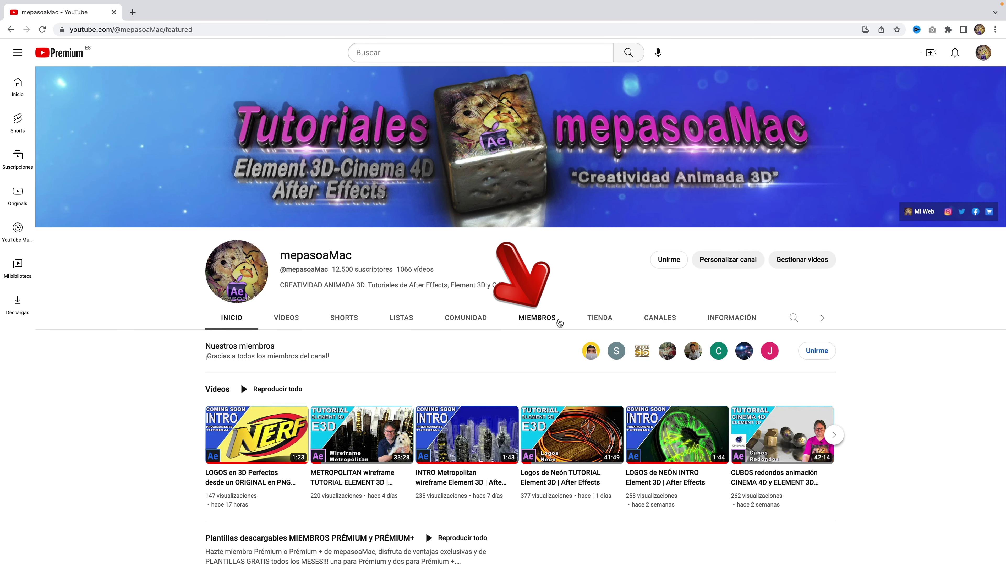
Go to the MIEMBROS tab and expand the member-only template post with 'Leer más' to read it
{"action": "left_click", "coordinate": [538, 319]}
{"action": "scroll", "coordinate": [444, 400], "scroll_direction": "down", "scroll_amount": 10}
{"action": "scroll", "coordinate": [444, 401], "scroll_direction": "down", "scroll_amount": 3}
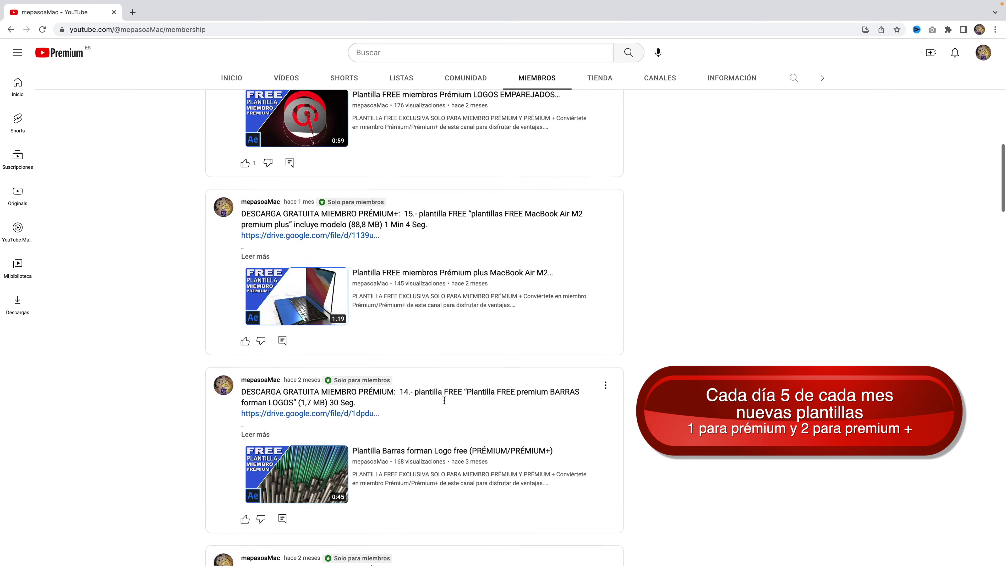
{"action": "scroll", "coordinate": [444, 400], "scroll_direction": "down", "scroll_amount": 3}
{"action": "scroll", "coordinate": [444, 400], "scroll_direction": "down", "scroll_amount": 3}
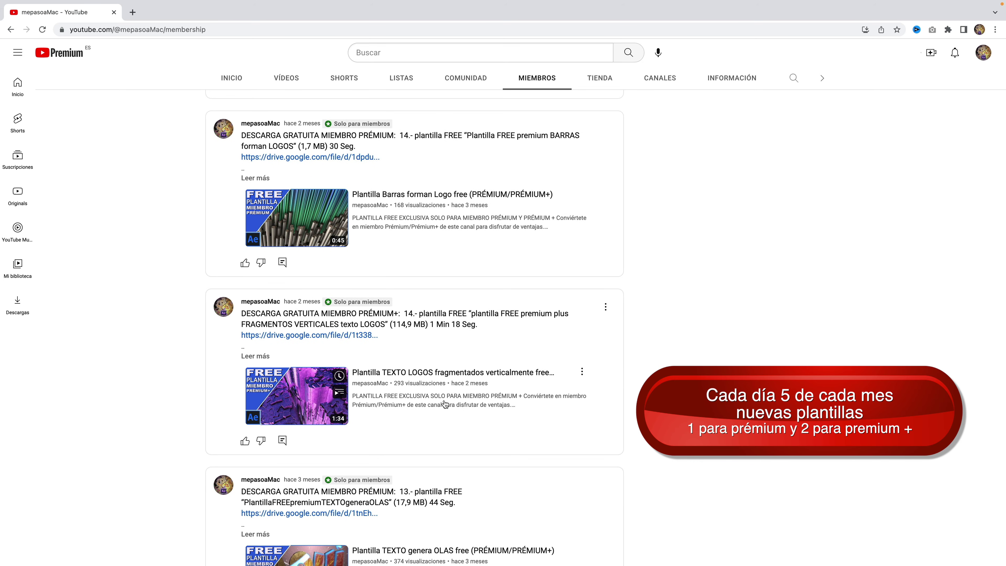
{"action": "left_click", "coordinate": [254, 356]}
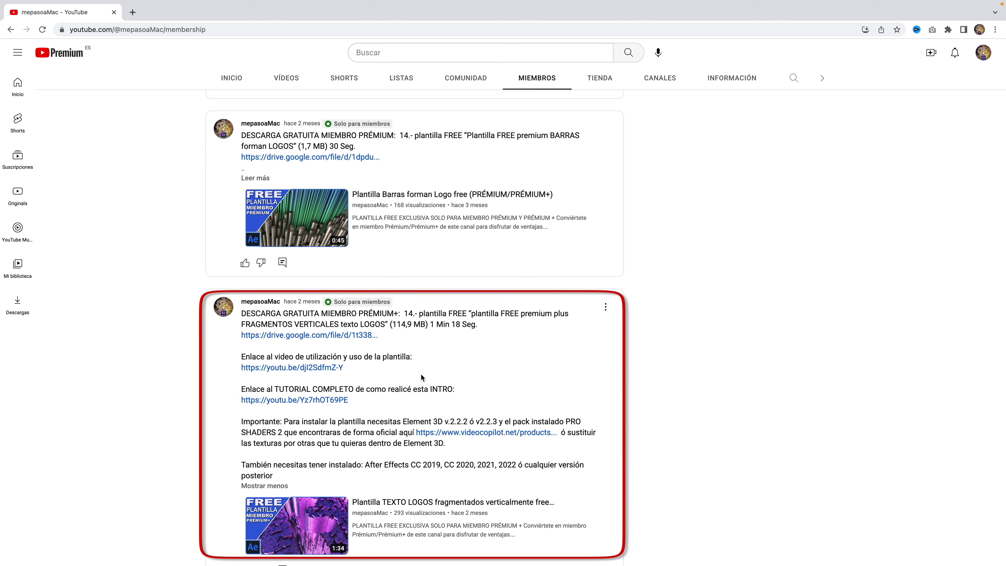
{"action": "scroll", "coordinate": [380, 380], "scroll_direction": "down", "scroll_amount": 3}
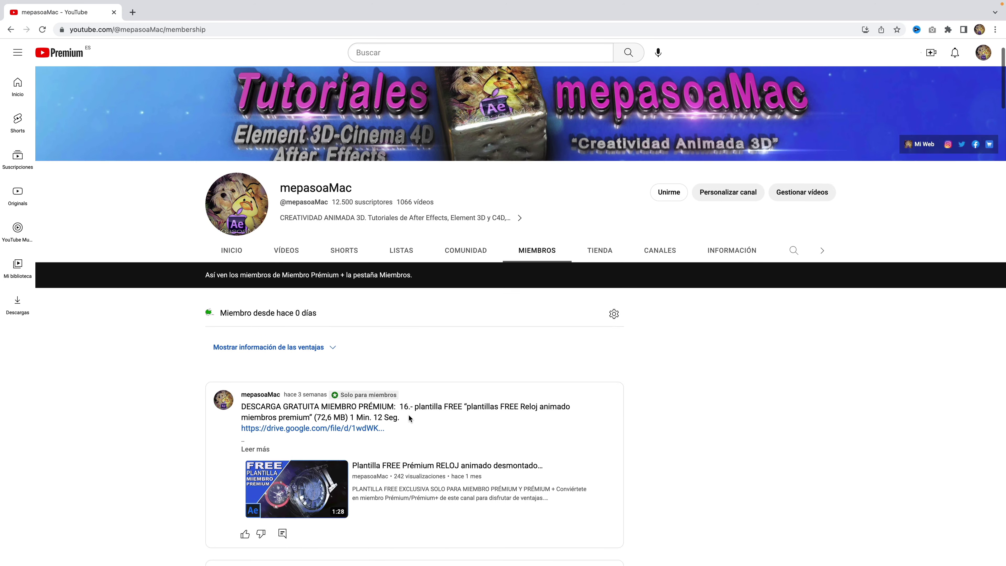
Return to INICIO and open the Plantillas descargables MIEMBROS PRÉMIUM y PRÉMIUM+ playlist
{"action": "left_click", "coordinate": [231, 247]}
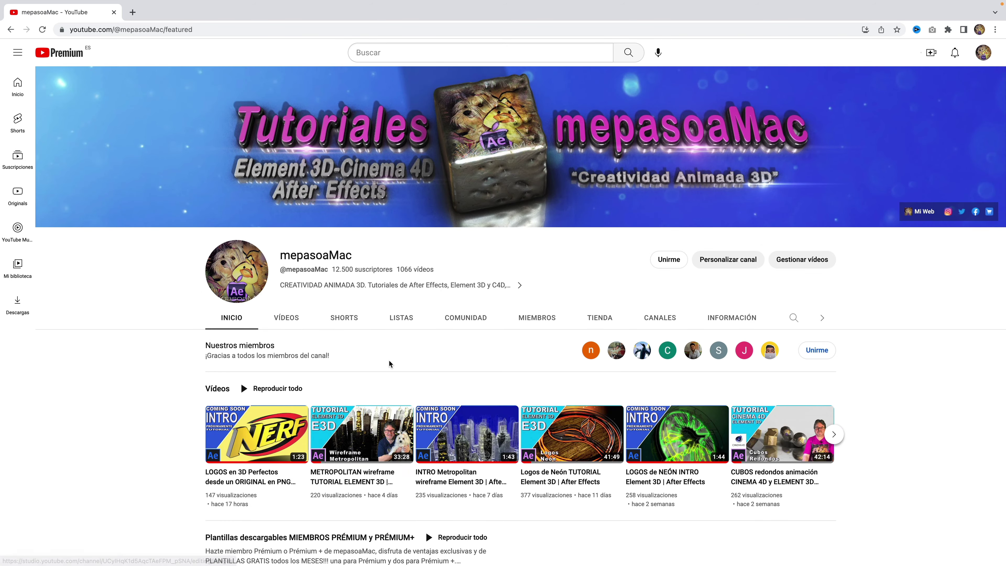
{"action": "scroll", "coordinate": [389, 363], "scroll_direction": "down", "scroll_amount": 5}
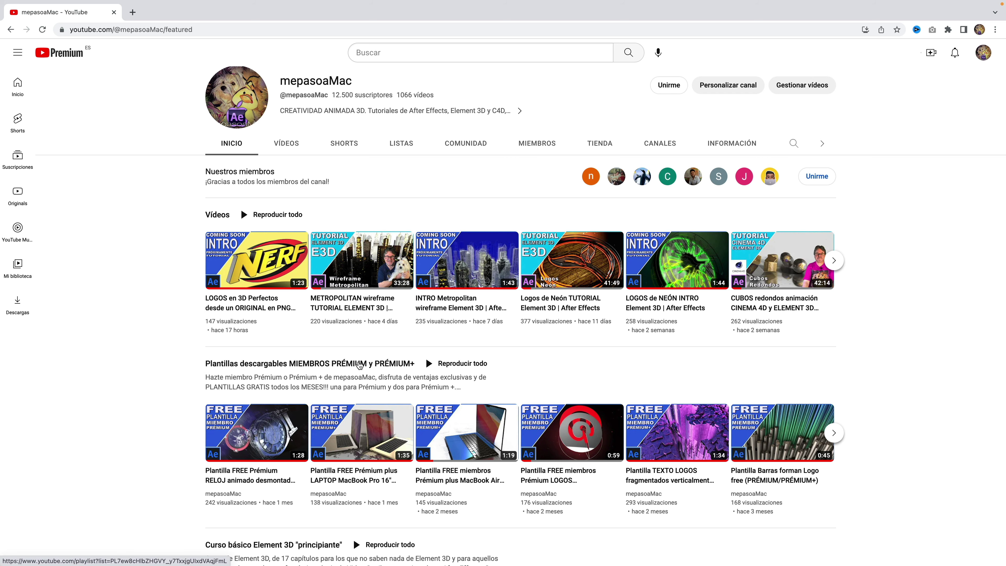
{"action": "left_click", "coordinate": [359, 364]}
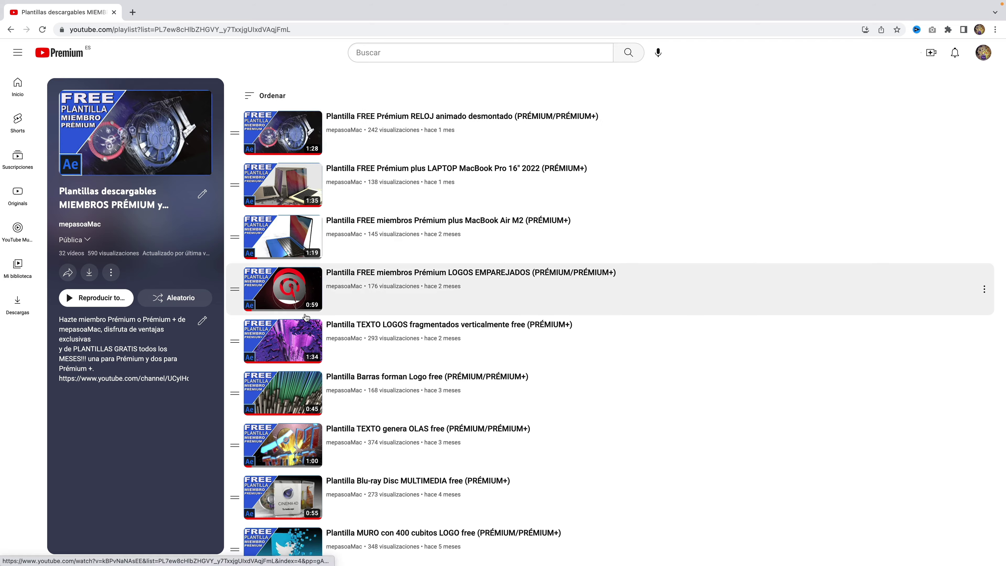
Browse the templates listed in the 32-video members playlist
{"action": "scroll", "coordinate": [305, 317], "scroll_direction": "down", "scroll_amount": 7}
{"action": "scroll", "coordinate": [305, 317], "scroll_direction": "down", "scroll_amount": 3}
{"action": "scroll", "coordinate": [304, 317], "scroll_direction": "down", "scroll_amount": 5}
{"action": "scroll", "coordinate": [305, 317], "scroll_direction": "down", "scroll_amount": 5}
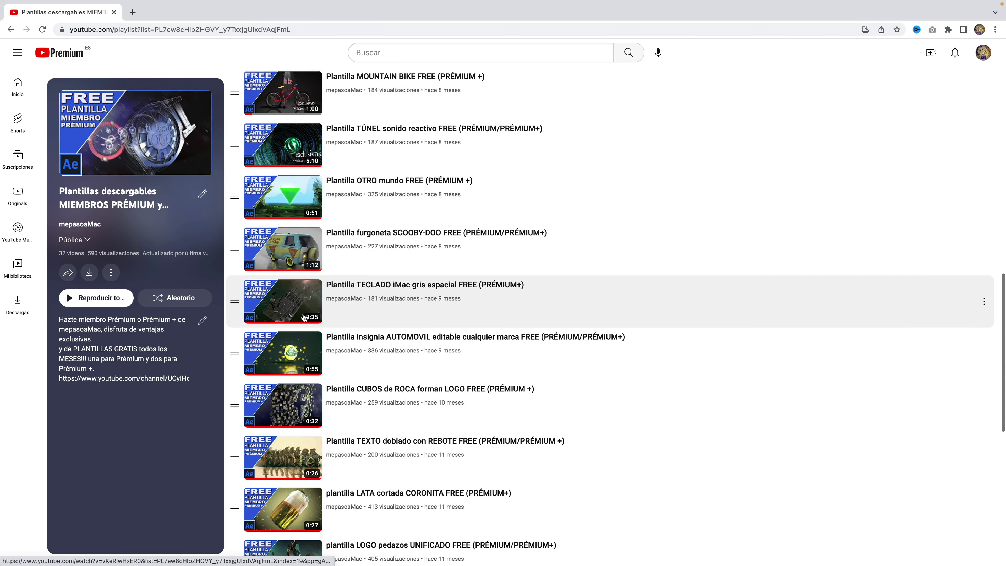
{"action": "scroll", "coordinate": [304, 317], "scroll_direction": "down", "scroll_amount": 5}
{"action": "scroll", "coordinate": [304, 317], "scroll_direction": "down", "scroll_amount": 5}
{"action": "scroll", "coordinate": [304, 317], "scroll_direction": "down", "scroll_amount": 3}
{"action": "scroll", "coordinate": [303, 317], "scroll_direction": "up", "scroll_amount": 2}
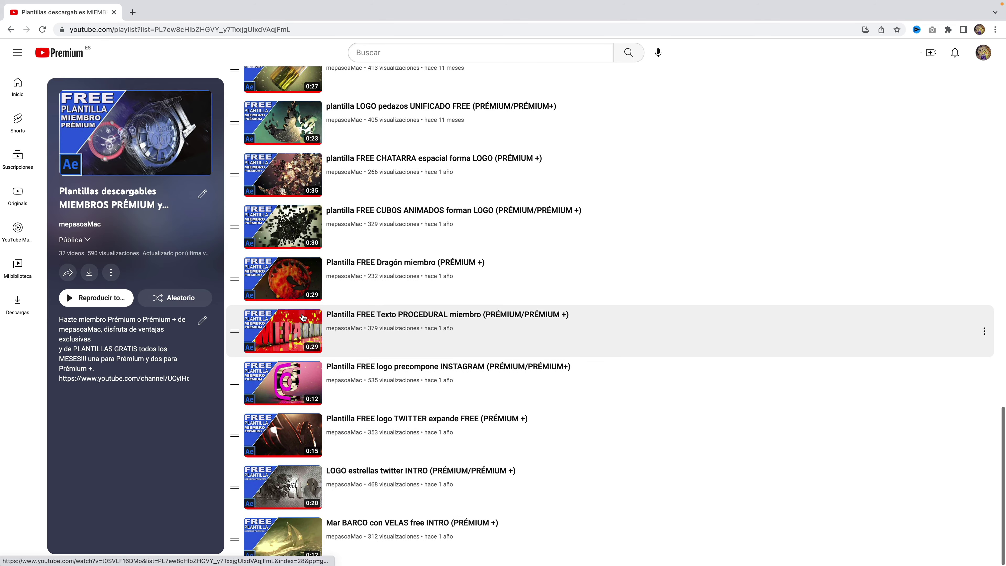
{"action": "scroll", "coordinate": [304, 317], "scroll_direction": "up", "scroll_amount": 6}
{"action": "scroll", "coordinate": [303, 317], "scroll_direction": "up", "scroll_amount": 10}
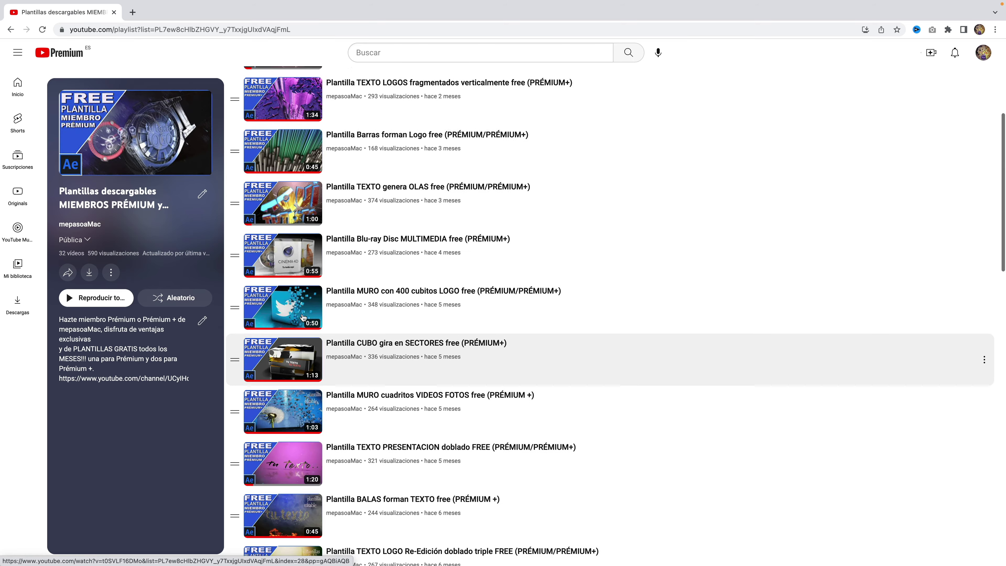
{"action": "scroll", "coordinate": [303, 317], "scroll_direction": "up", "scroll_amount": 5}
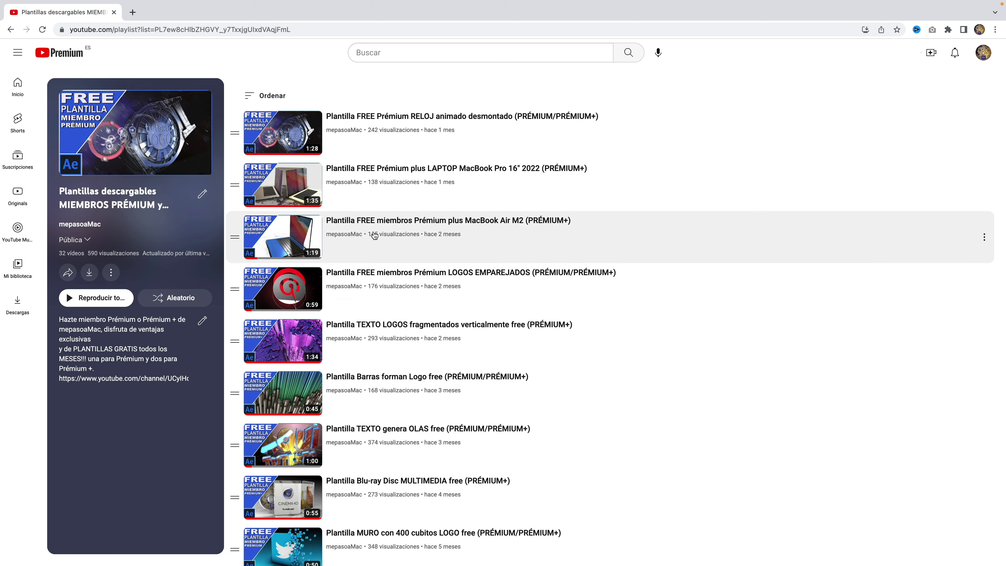
{"action": "key", "text": "ctrl+Up"}
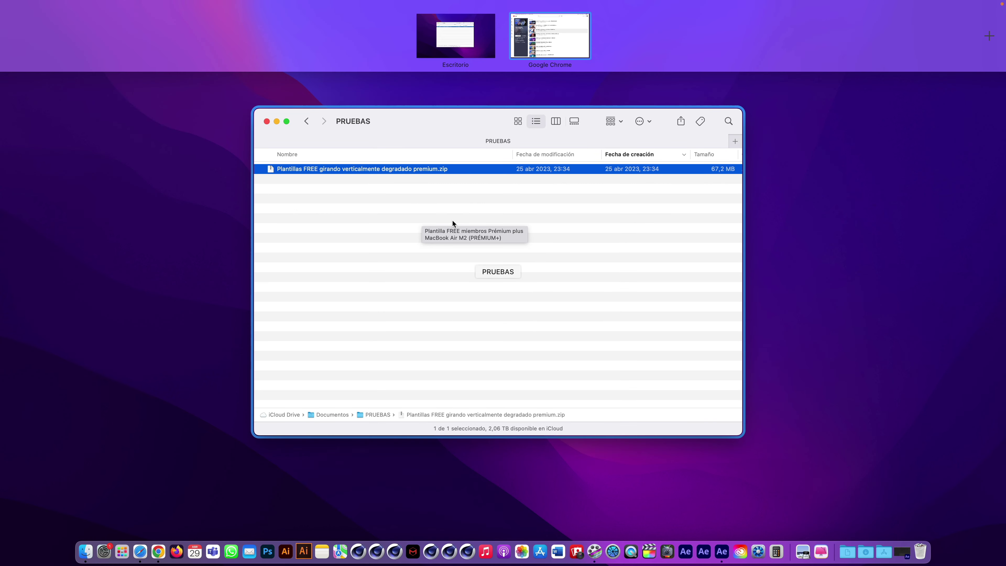
Unzip the template archive in PRUEBAS and expand Plantilla 1 to select its .aep project file
{"action": "left_click", "coordinate": [453, 221]}
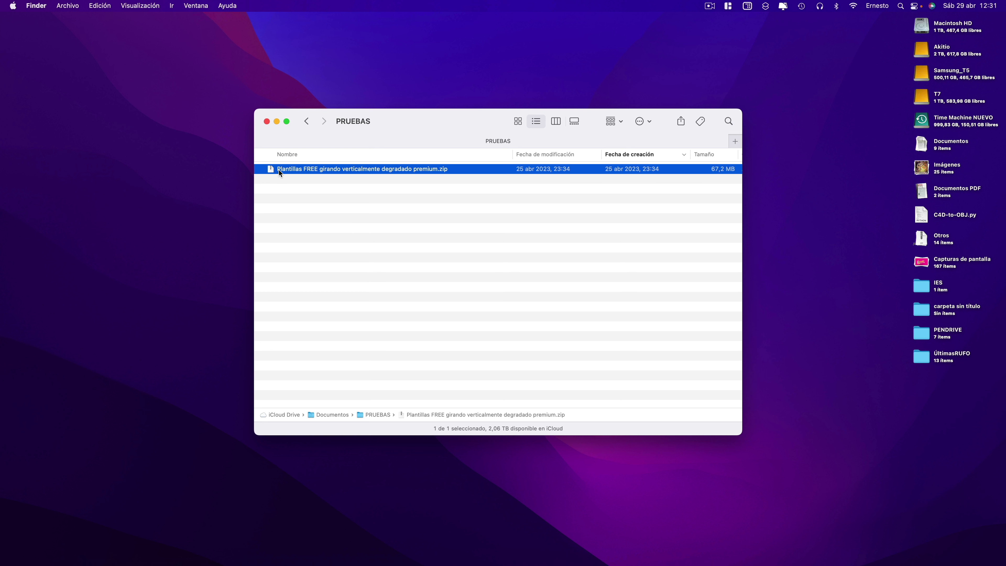
{"action": "double_click", "coordinate": [318, 170]}
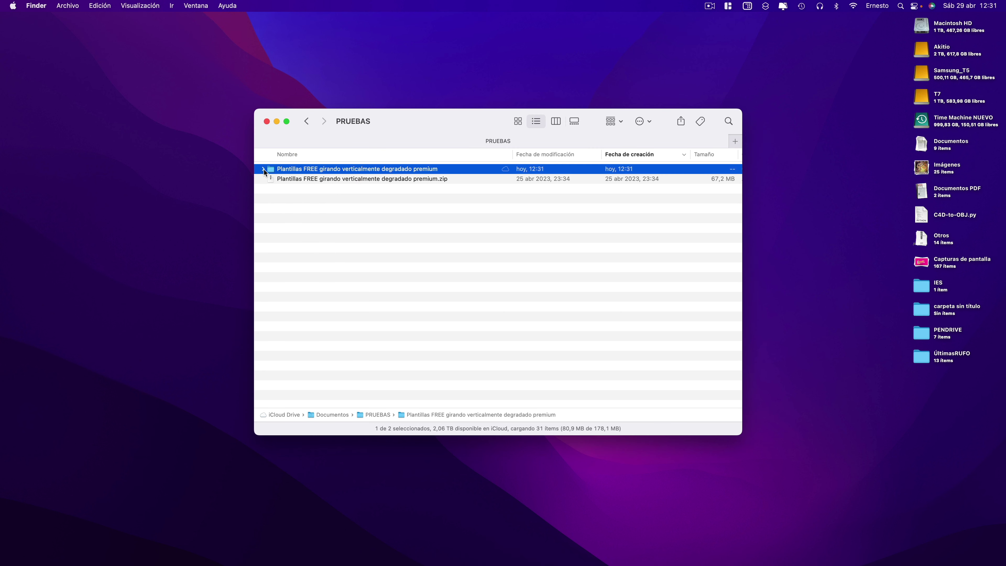
{"action": "left_click", "coordinate": [263, 169]}
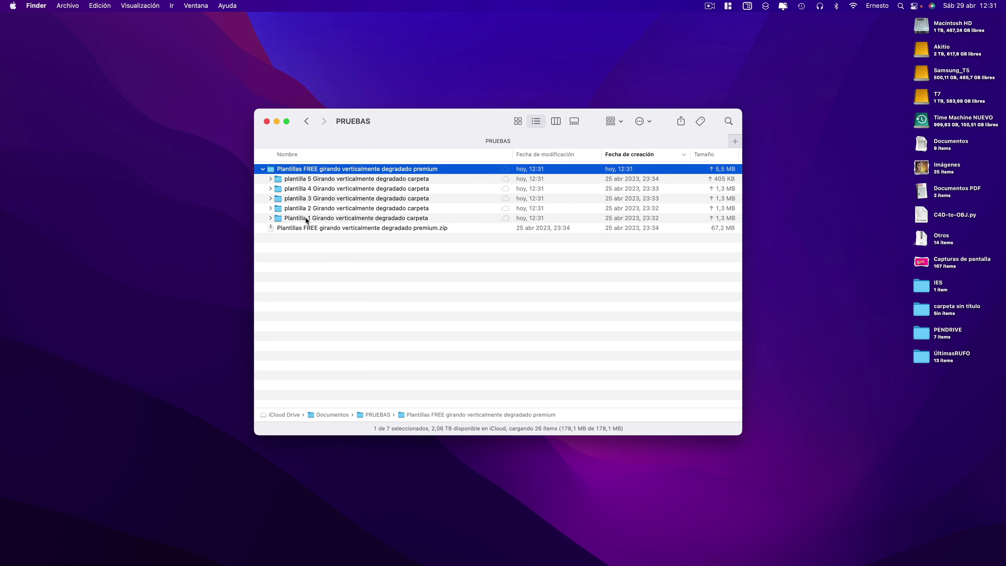
{"action": "left_click", "coordinate": [270, 218]}
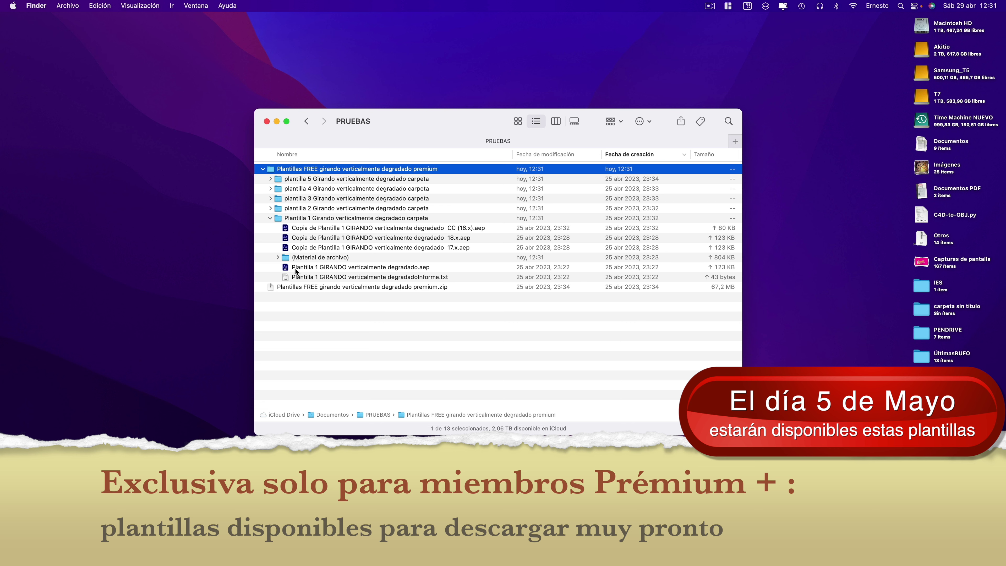
{"action": "left_click", "coordinate": [330, 269]}
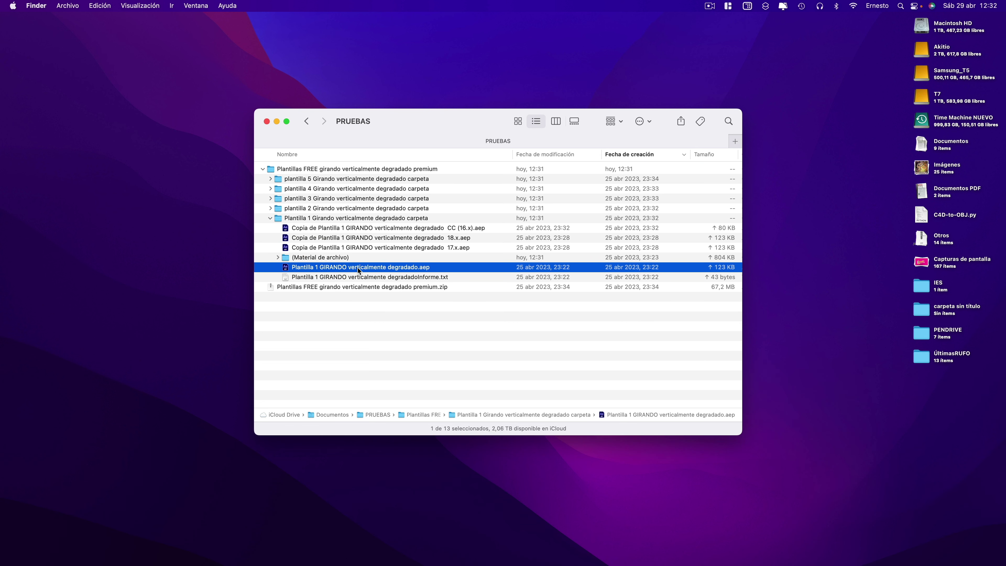
Open the Plantilla 1 GIRANDO verticalmente degradado .aep with Adobe After Effects 2022.app
{"action": "right_click", "coordinate": [357, 267]}
{"action": "mouse_move", "coordinate": [379, 288]}
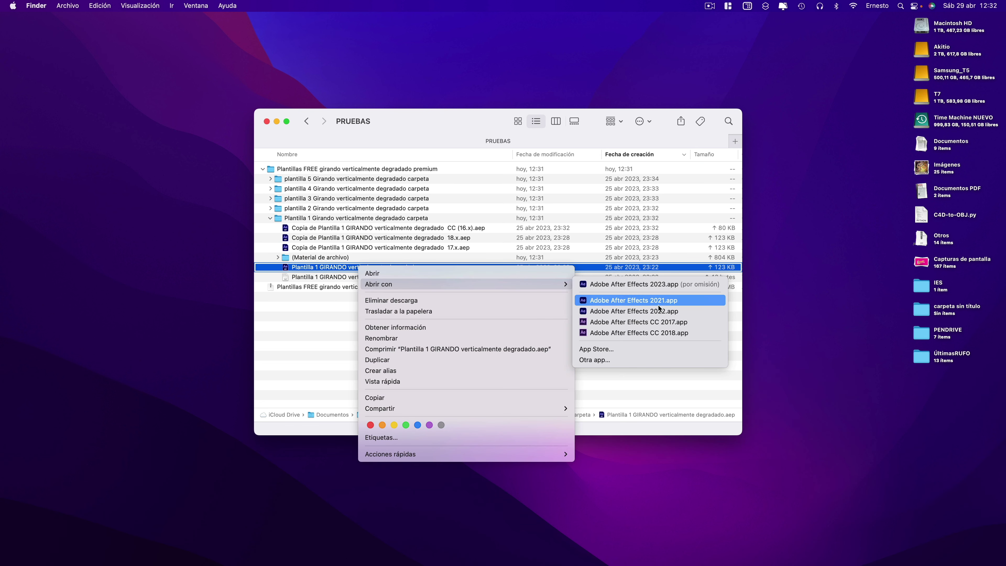
{"action": "left_click", "coordinate": [642, 312]}
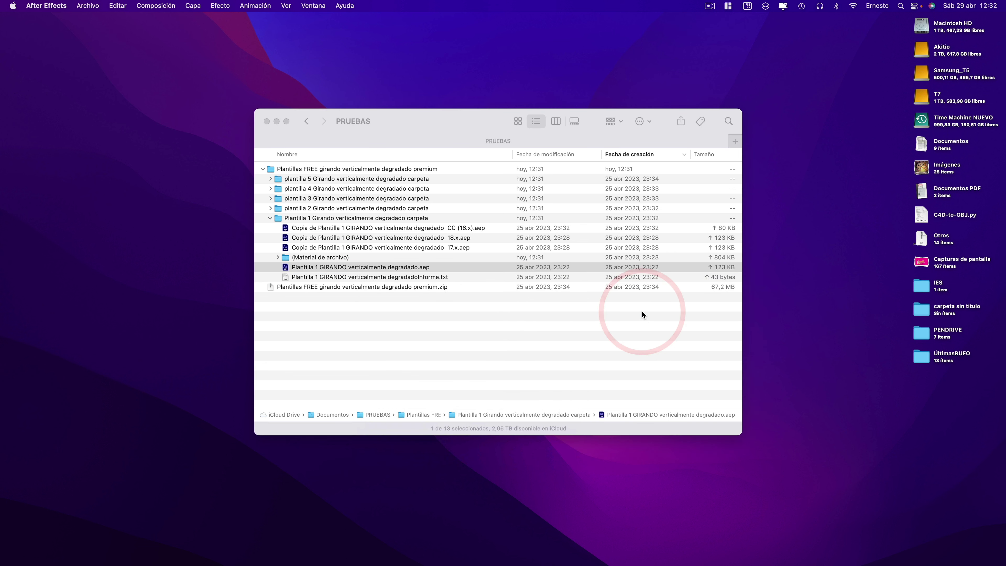
{"action": "mouse_move", "coordinate": [757, 554]}
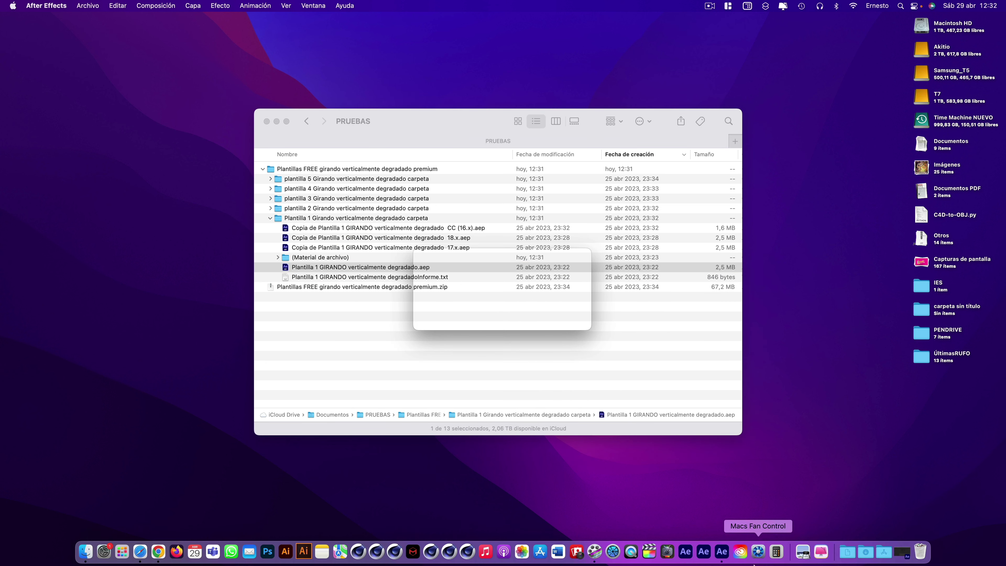
{"action": "left_click", "coordinate": [903, 553]}
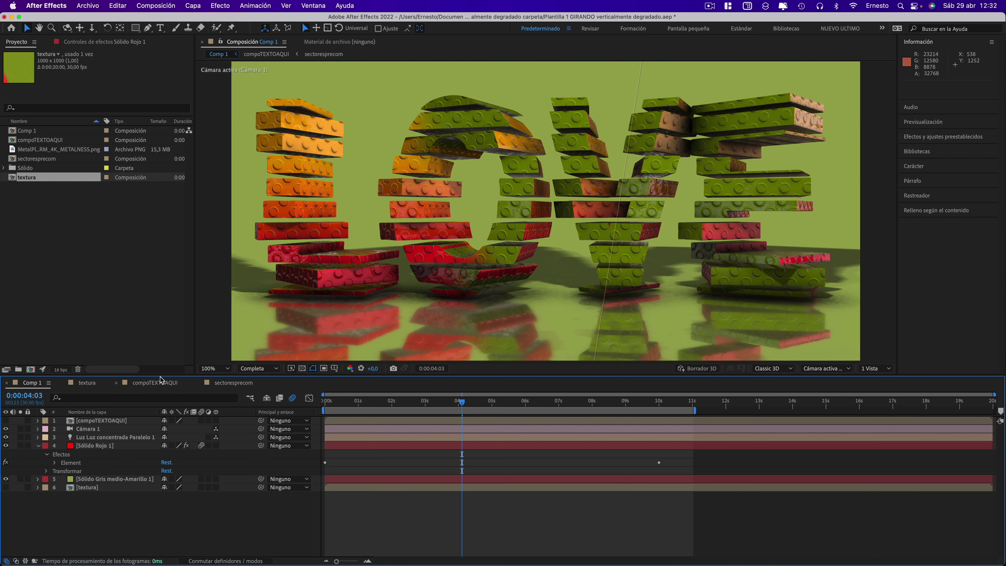
Retype the compoTEXTOAQUI text layer from LOVE to LIKE, then switch back to Comp 1
{"action": "left_click", "coordinate": [152, 384]}
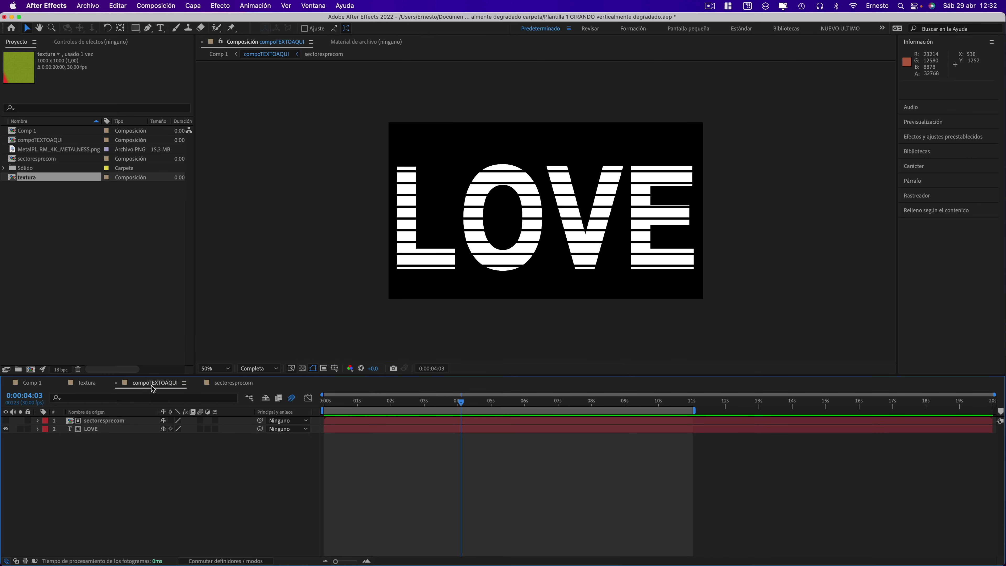
{"action": "left_click", "coordinate": [88, 428]}
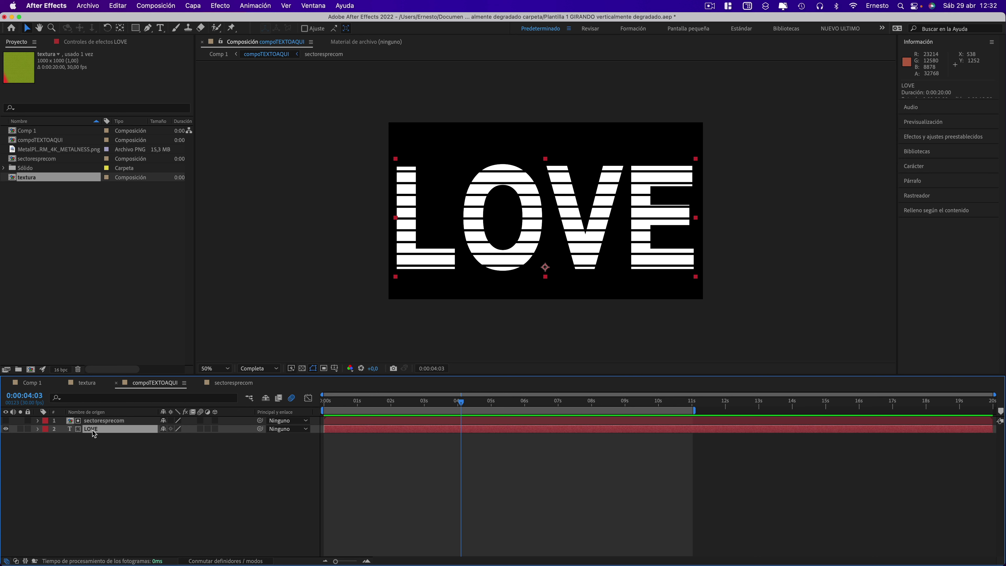
{"action": "left_click", "coordinate": [90, 432]}
{"action": "double_click", "coordinate": [91, 432]}
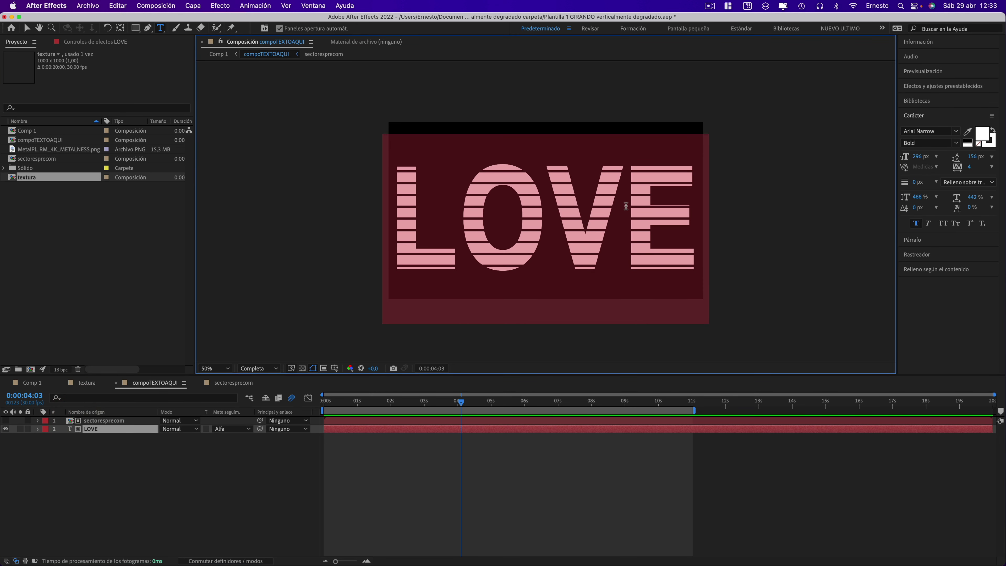
{"action": "type", "text": "LI"}
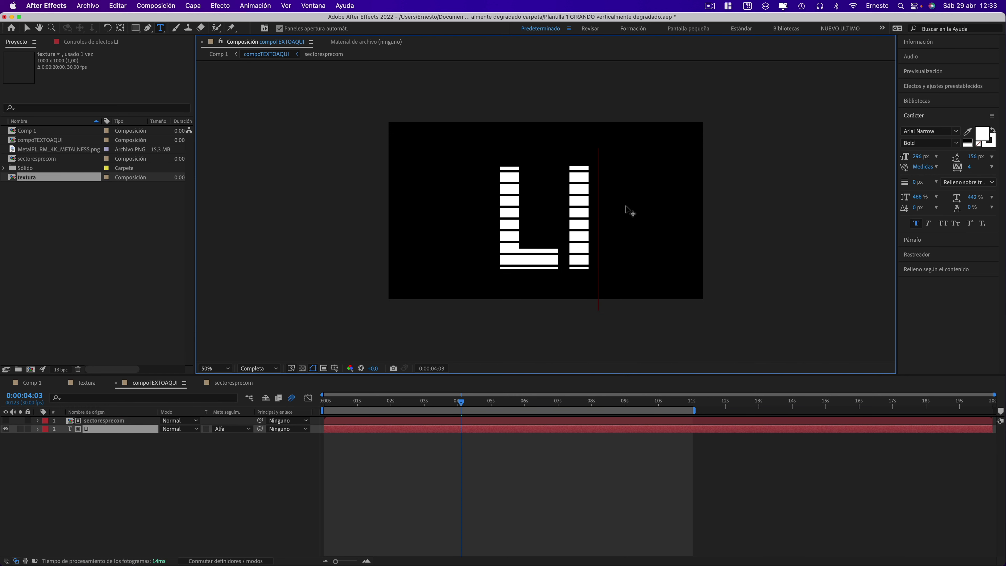
{"action": "type", "text": "KE"}
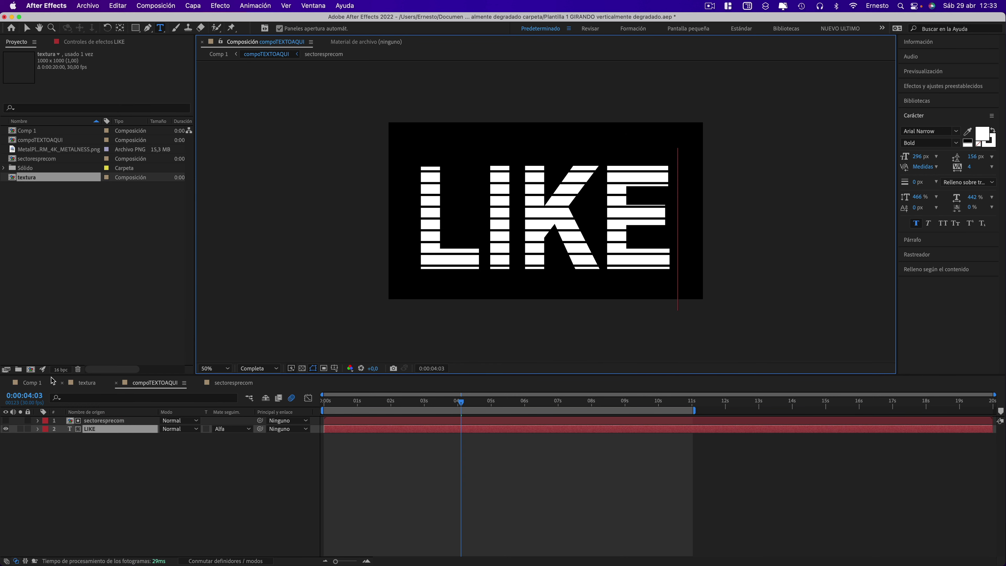
{"action": "left_click", "coordinate": [33, 383]}
{"action": "key", "text": "Caps_Lock"}
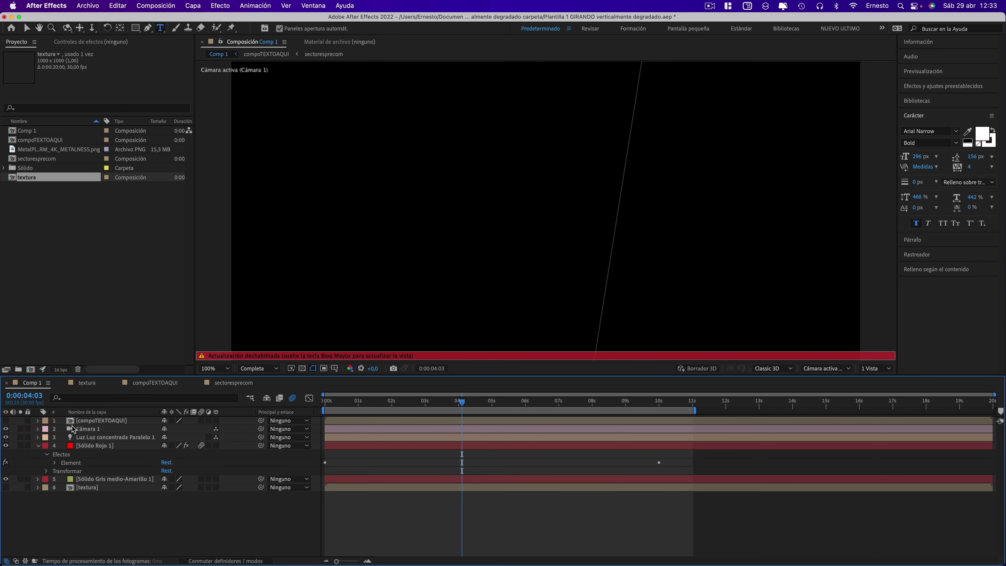
Make layer 1 visible and soloed, with live viewer updates turned back on
{"action": "left_click", "coordinate": [6, 420]}
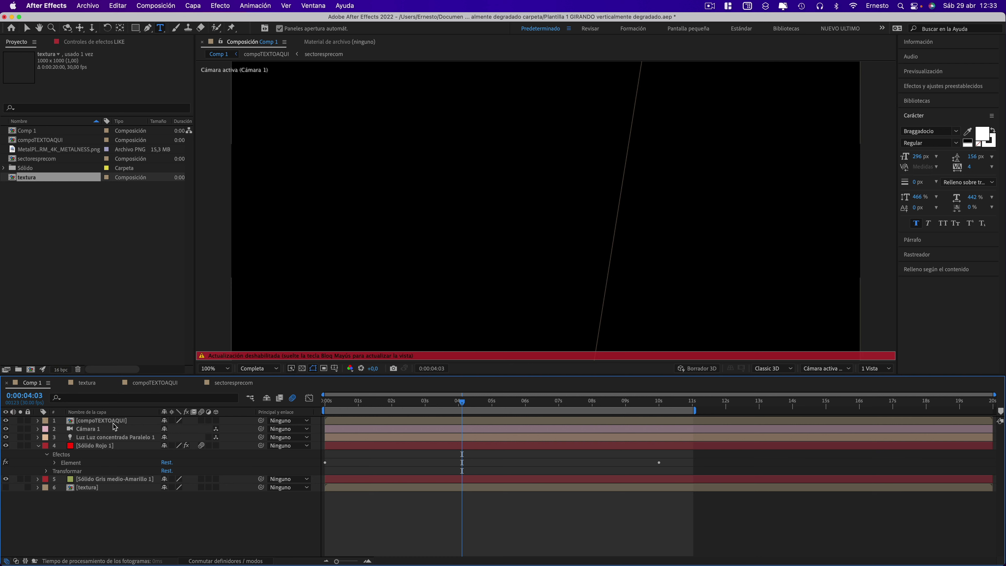
{"action": "left_click", "coordinate": [21, 421]}
{"action": "key", "text": "Caps_Lock"}
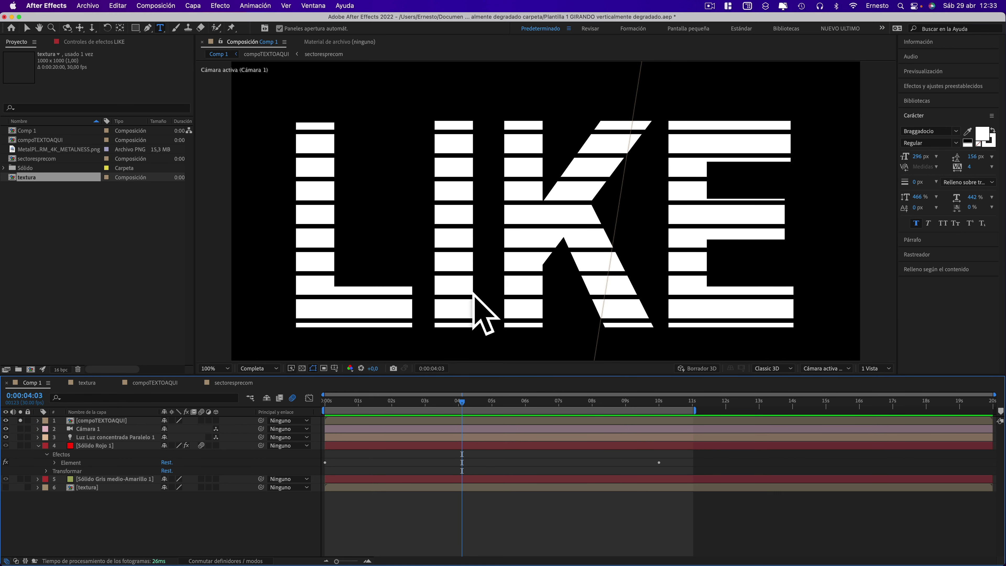
Delete all fifteen old masks from the layer's Máscaras group
{"action": "left_click", "coordinate": [38, 421]}
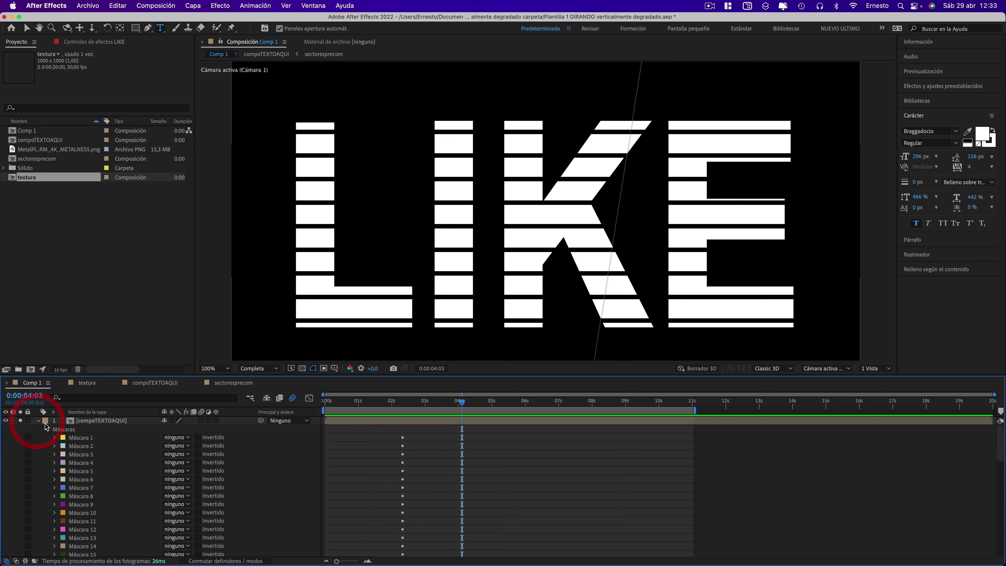
{"action": "left_click", "coordinate": [63, 430]}
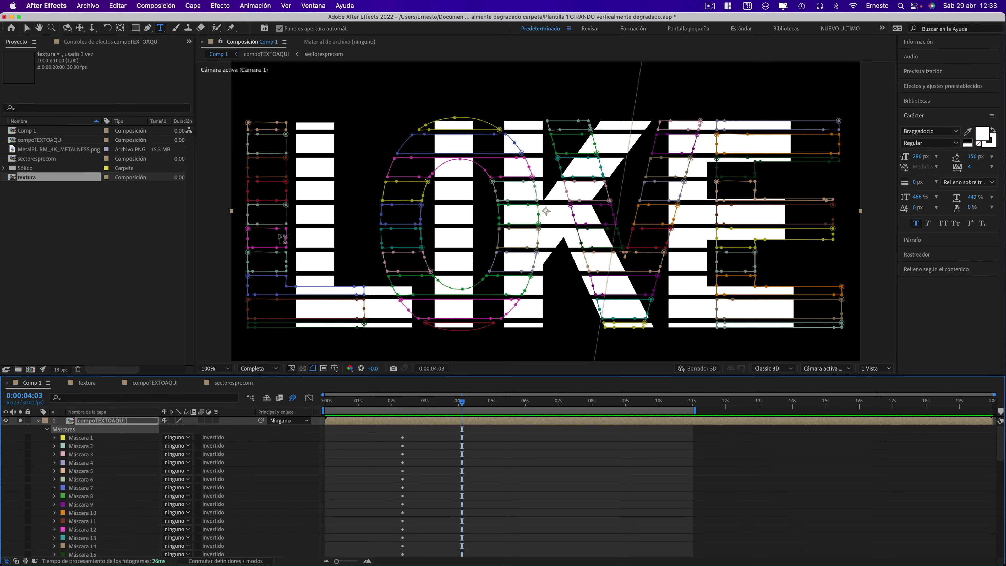
{"action": "left_click", "coordinate": [66, 433]}
{"action": "left_click", "coordinate": [64, 431]}
{"action": "key", "text": "Delete"}
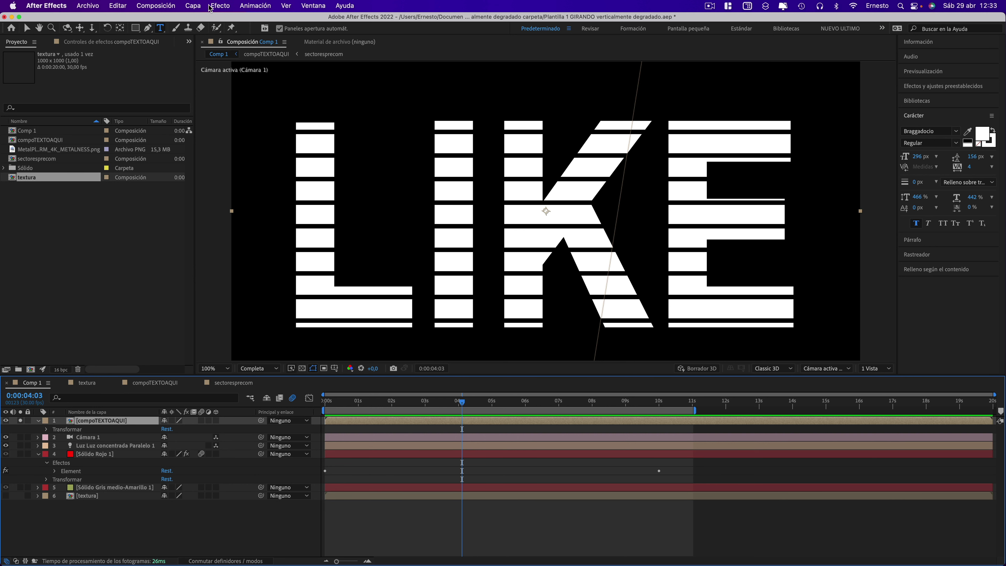
Run Capa > Trazado automático with Aplicar a la nueva capa unchecked, tracing masks onto the same layer
{"action": "left_click", "coordinate": [193, 6]}
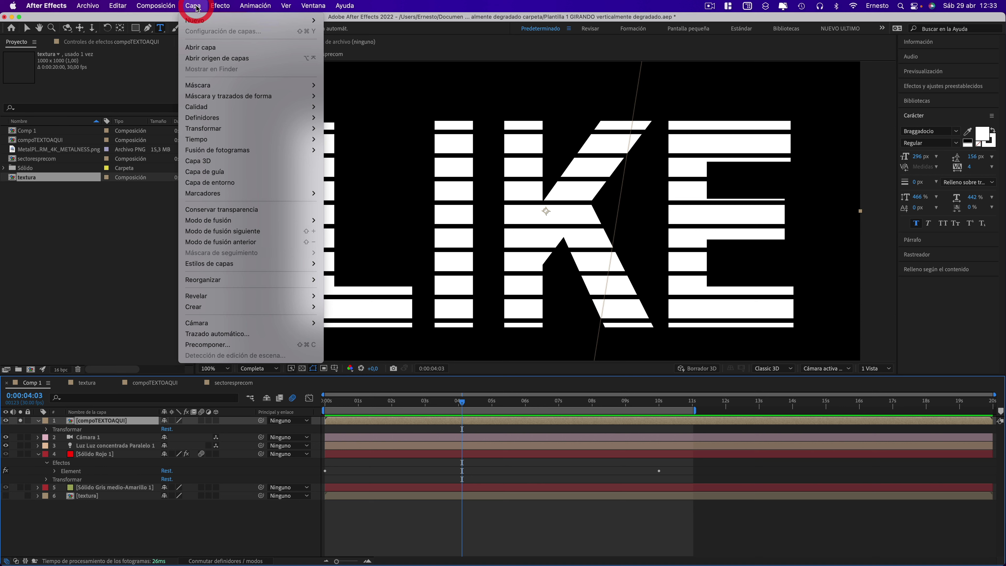
{"action": "left_click", "coordinate": [232, 336]}
{"action": "left_click", "coordinate": [46, 191]}
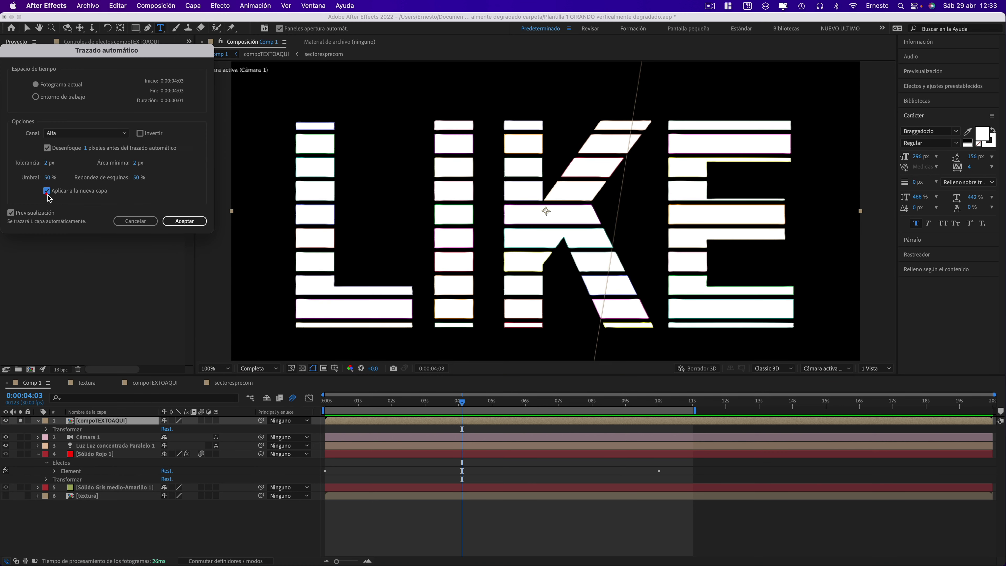
{"action": "left_click", "coordinate": [45, 192]}
{"action": "left_click", "coordinate": [47, 192]}
{"action": "left_click", "coordinate": [47, 192]}
{"action": "left_click", "coordinate": [184, 220]}
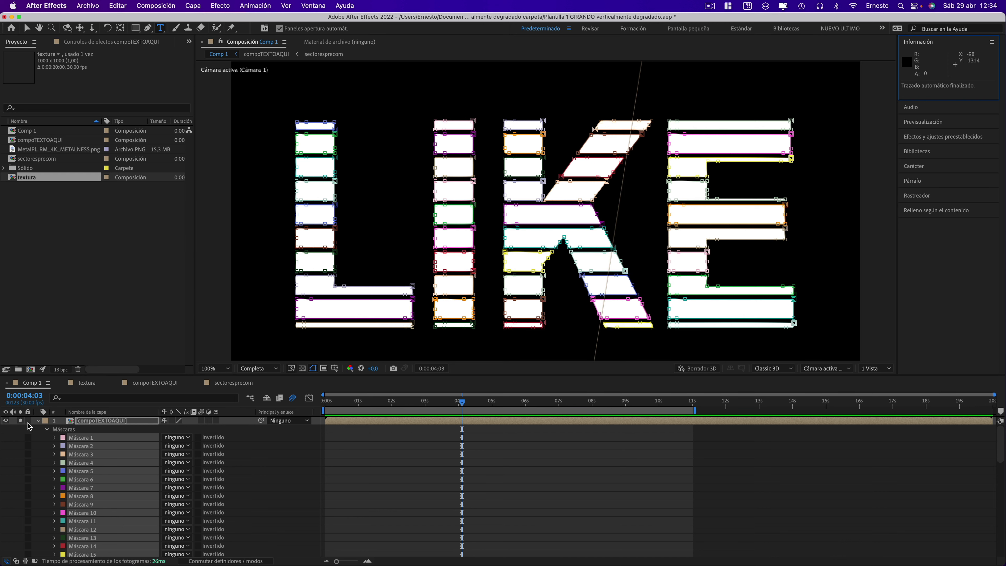
{"action": "left_click", "coordinate": [20, 423]}
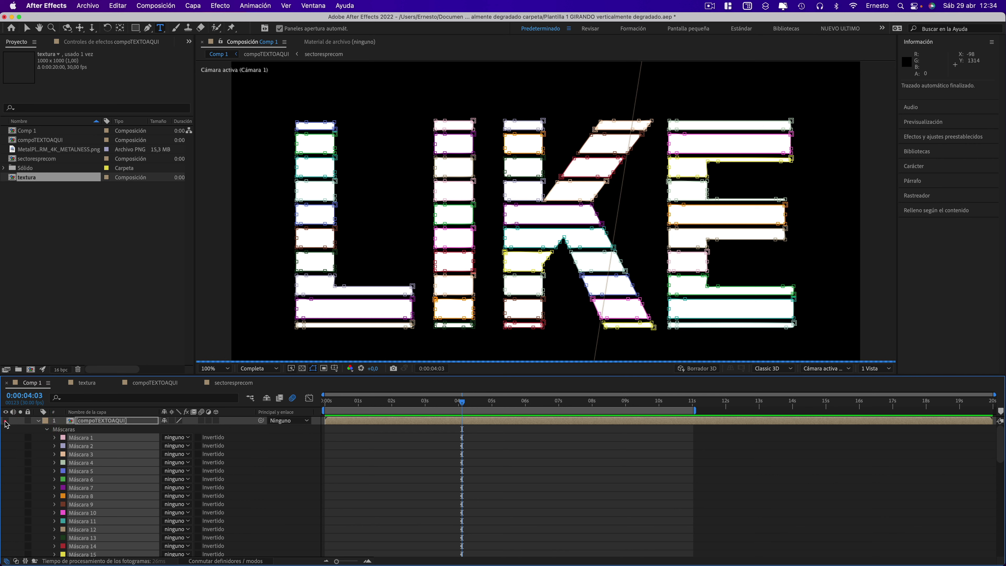
{"action": "left_click", "coordinate": [8, 426]}
Check the 3D bricks at 0:00:05:01, 0:00:06:24 and 0:00:04:06, then collapse Plantilla 1 in Finder
{"action": "left_click", "coordinate": [493, 401]}
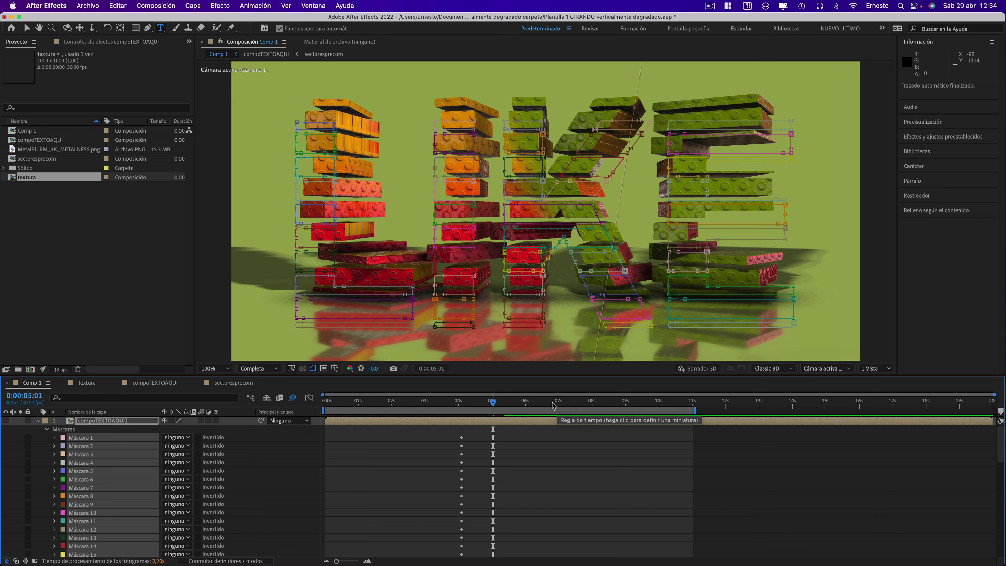
{"action": "left_click", "coordinate": [551, 402]}
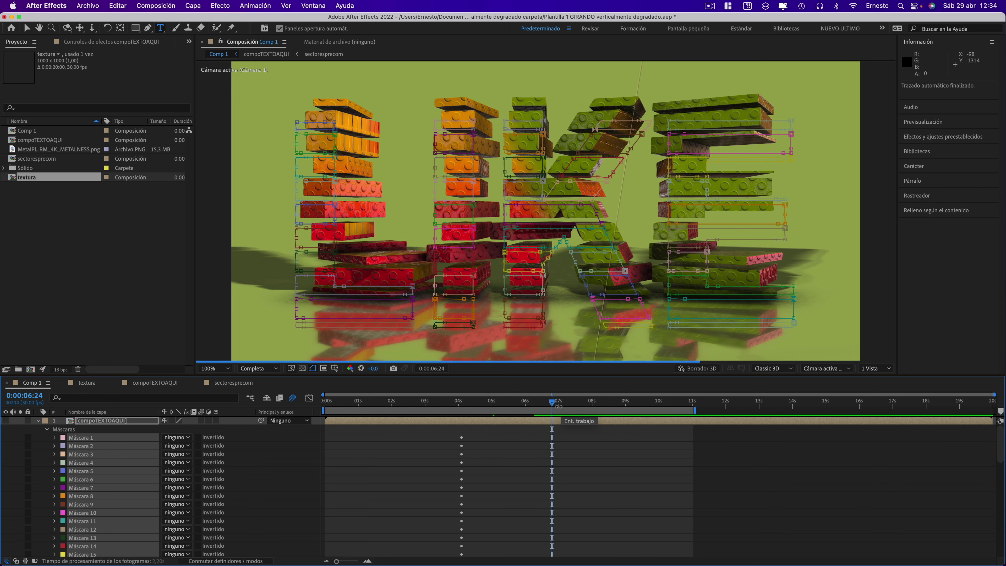
{"action": "left_click", "coordinate": [465, 401]}
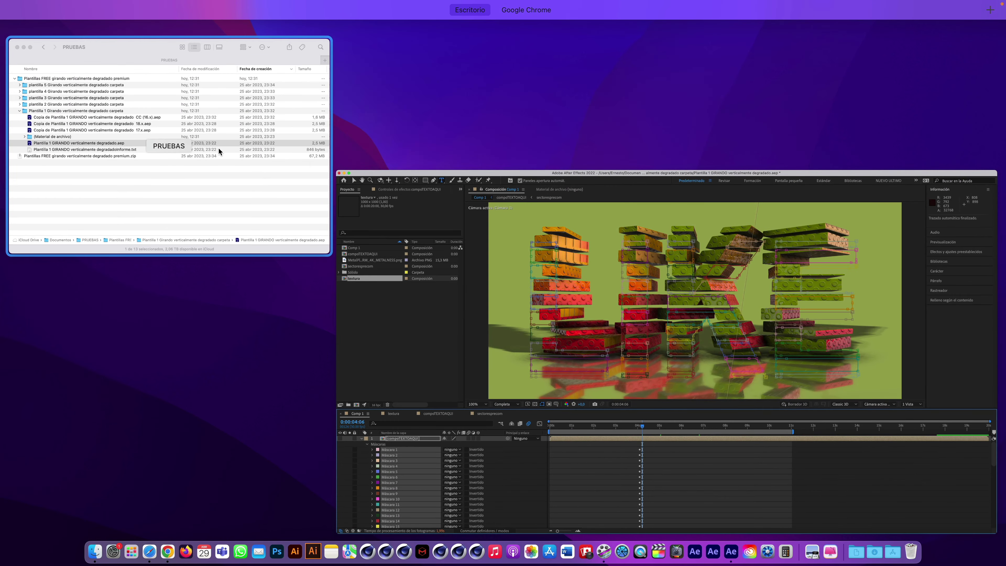
{"action": "left_click", "coordinate": [213, 150]}
{"action": "left_click", "coordinate": [270, 218]}
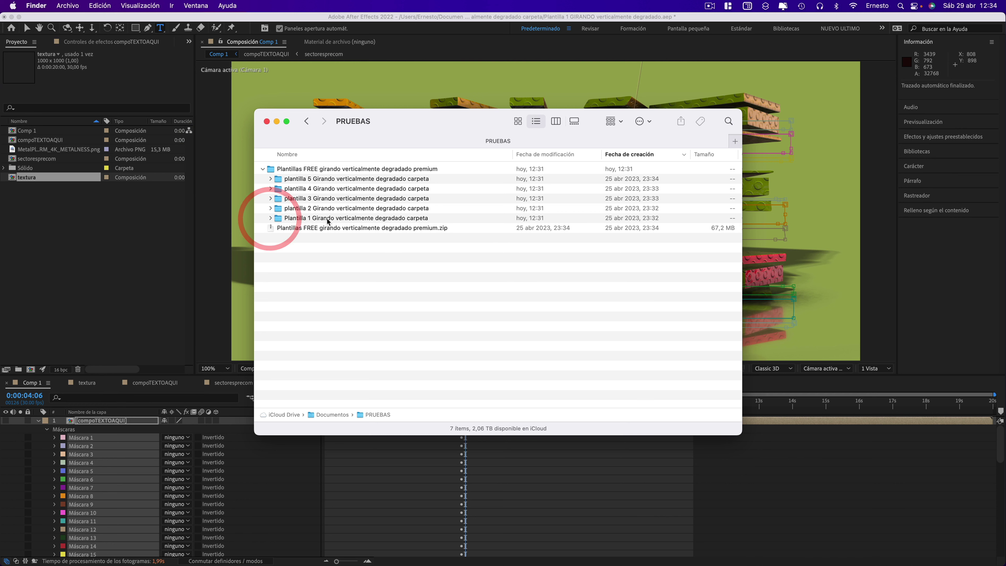
Expand plantilla 2 and open plantilla 2 Girando verticalmente degradado.aep with After Effects 2022
{"action": "left_click", "coordinate": [270, 208]}
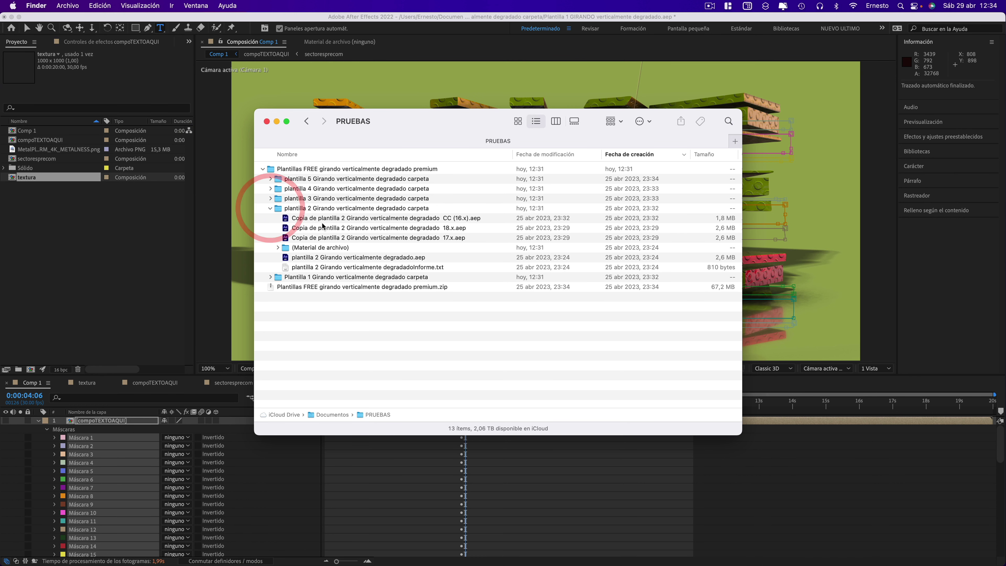
{"action": "left_click", "coordinate": [339, 257]}
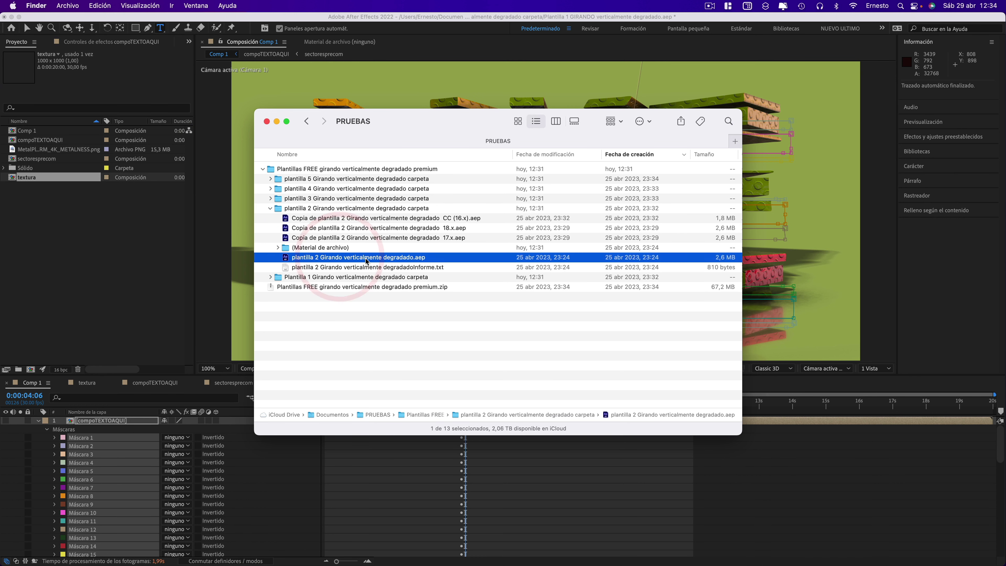
{"action": "right_click", "coordinate": [366, 261]}
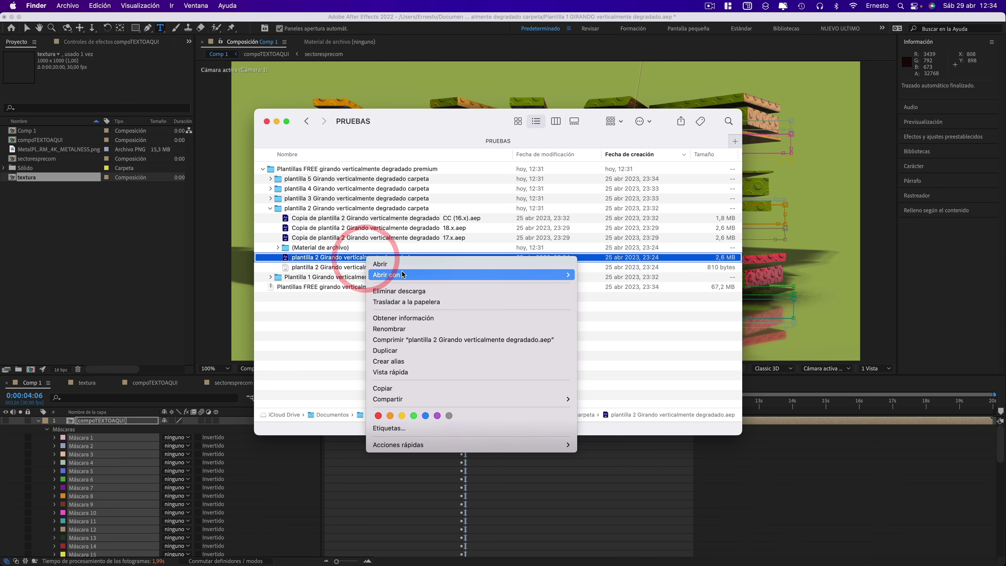
{"action": "mouse_move", "coordinate": [408, 275]}
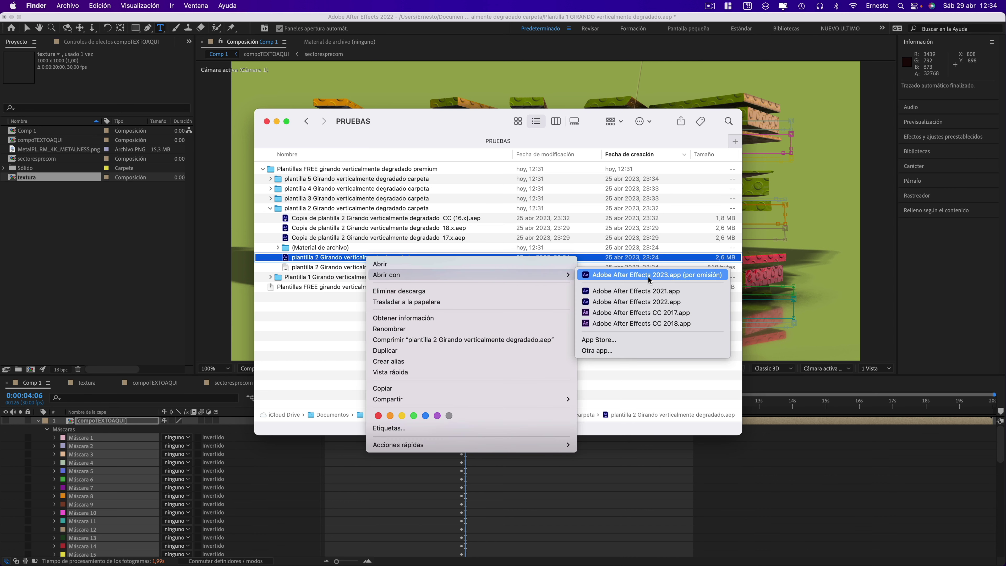
{"action": "left_click", "coordinate": [638, 303]}
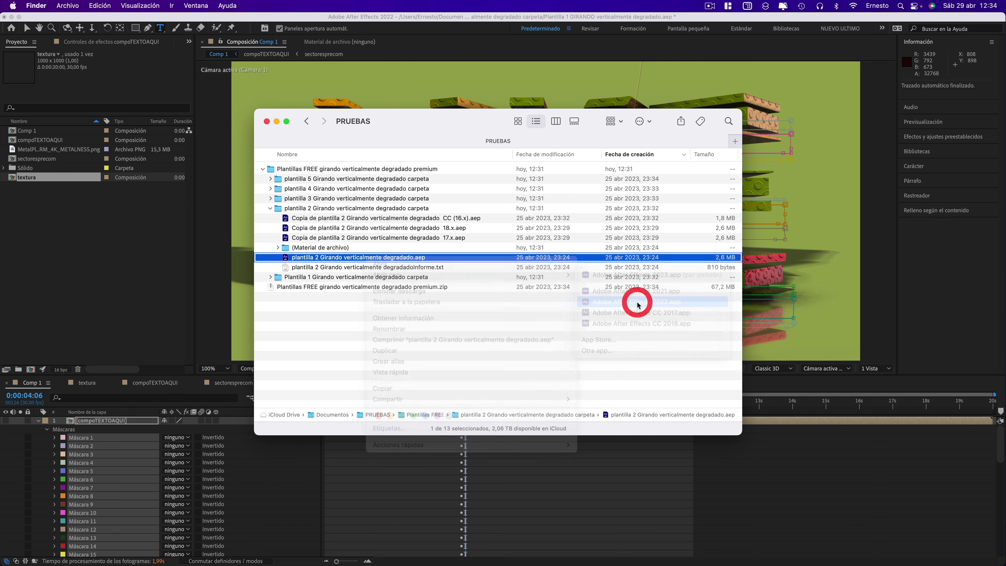
Open plantilla 2 without saving the previous project and show its textura composition
{"action": "left_click", "coordinate": [519, 310]}
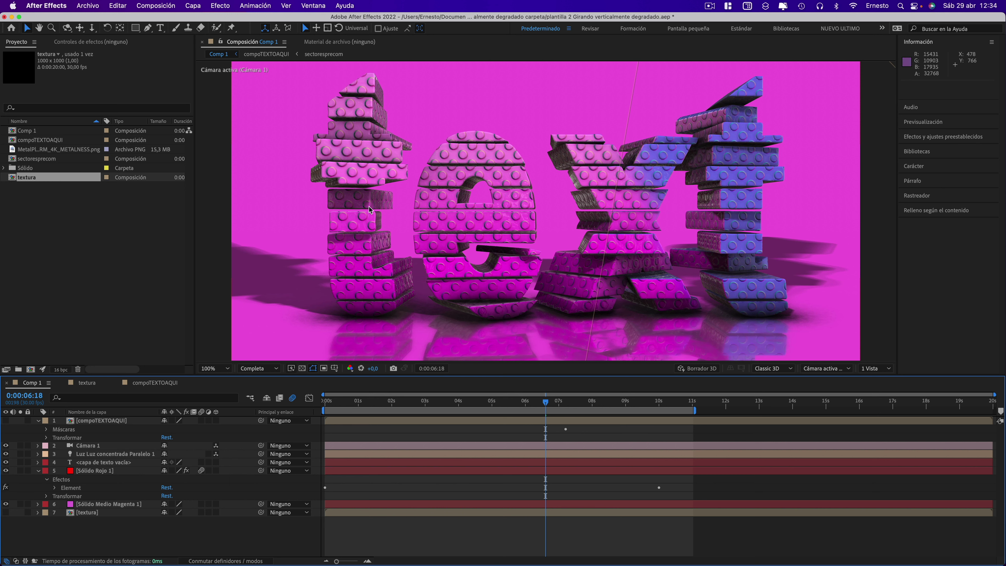
{"action": "left_click", "coordinate": [89, 384]}
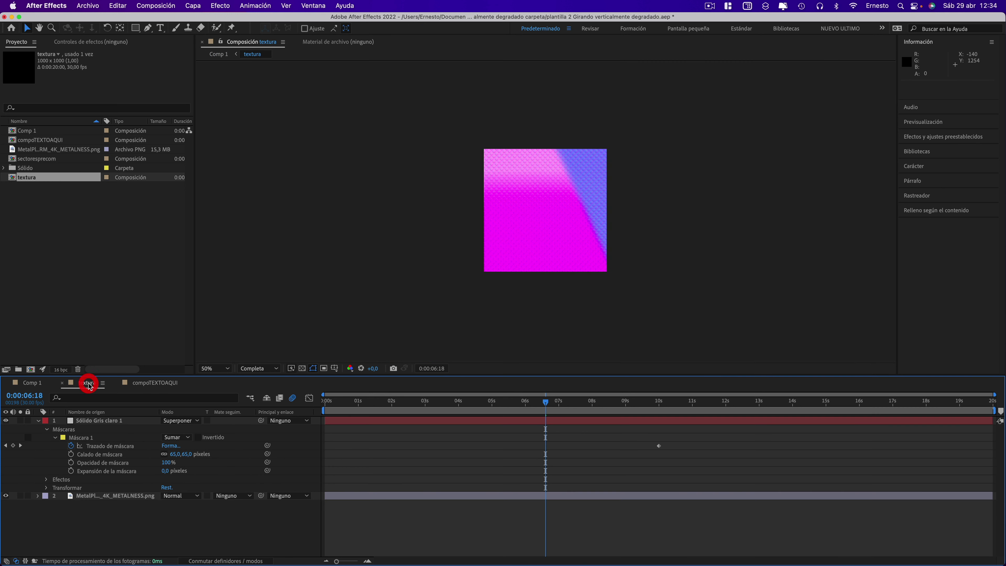
On Sólido Gris claro 1, set Gradación de degradado's Color final to teal after trying green, yellow and magenta
{"action": "left_click", "coordinate": [98, 421]}
{"action": "left_click", "coordinate": [91, 42]}
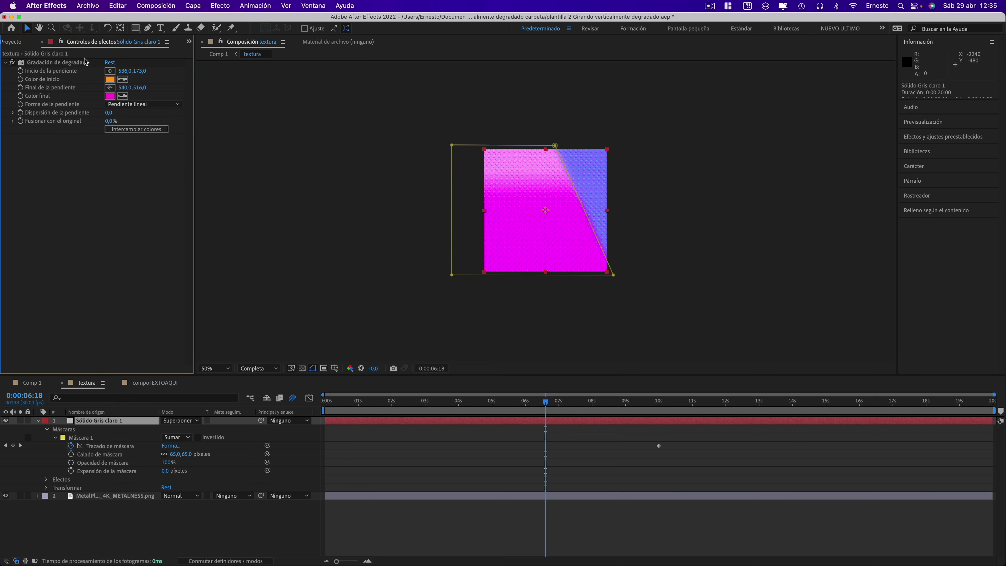
{"action": "left_click", "coordinate": [110, 97]}
{"action": "left_click", "coordinate": [146, 160]}
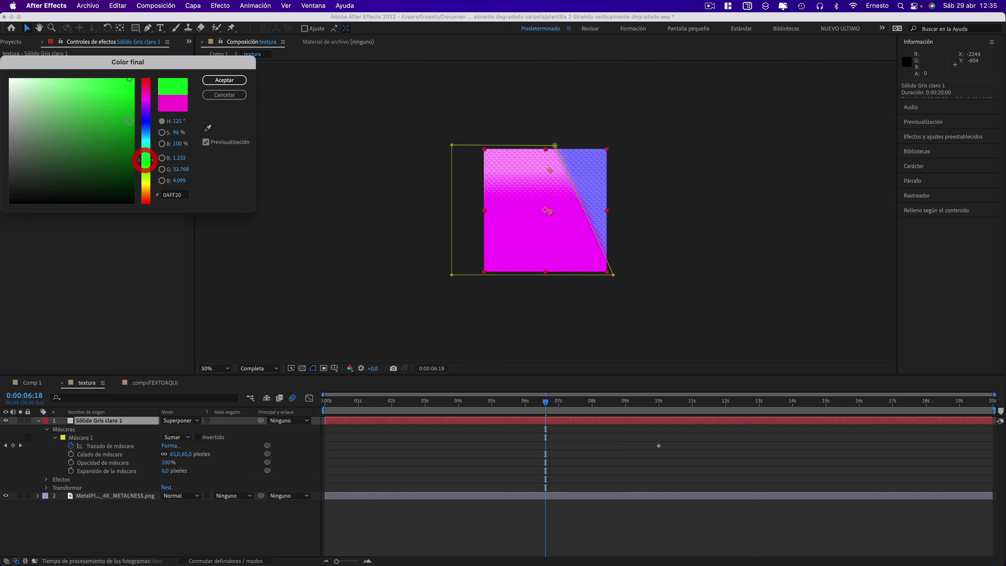
{"action": "left_click", "coordinate": [76, 80]}
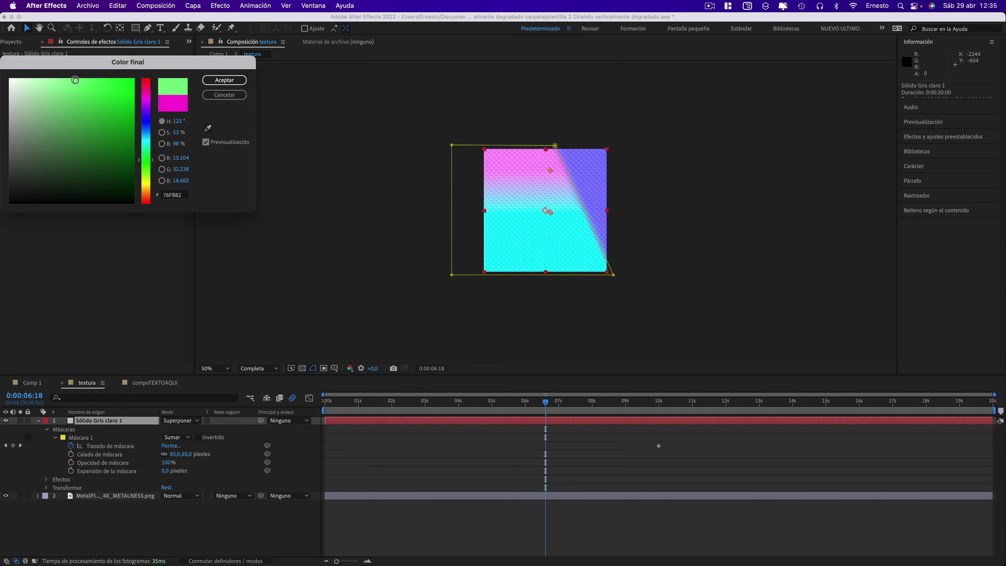
{"action": "left_click", "coordinate": [127, 130]}
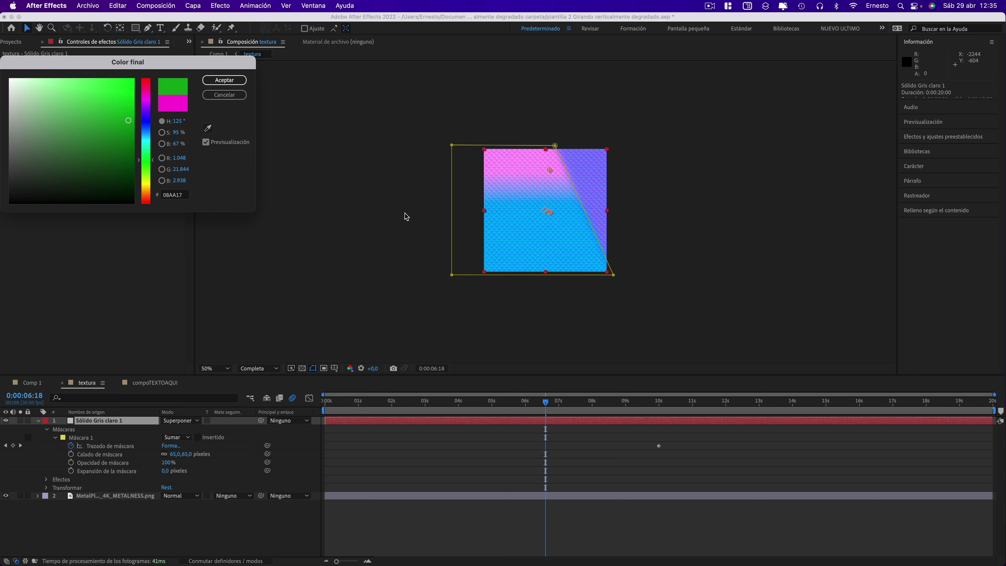
{"action": "left_click", "coordinate": [146, 188]}
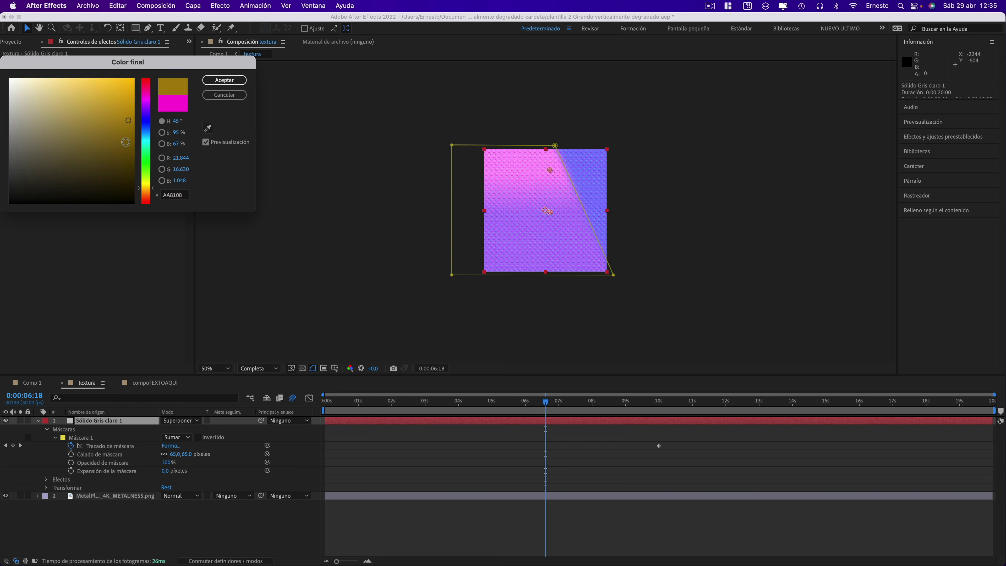
{"action": "left_click", "coordinate": [126, 142]}
{"action": "left_click_drag", "start_coordinate": [109, 140], "coordinate": [71, 112]}
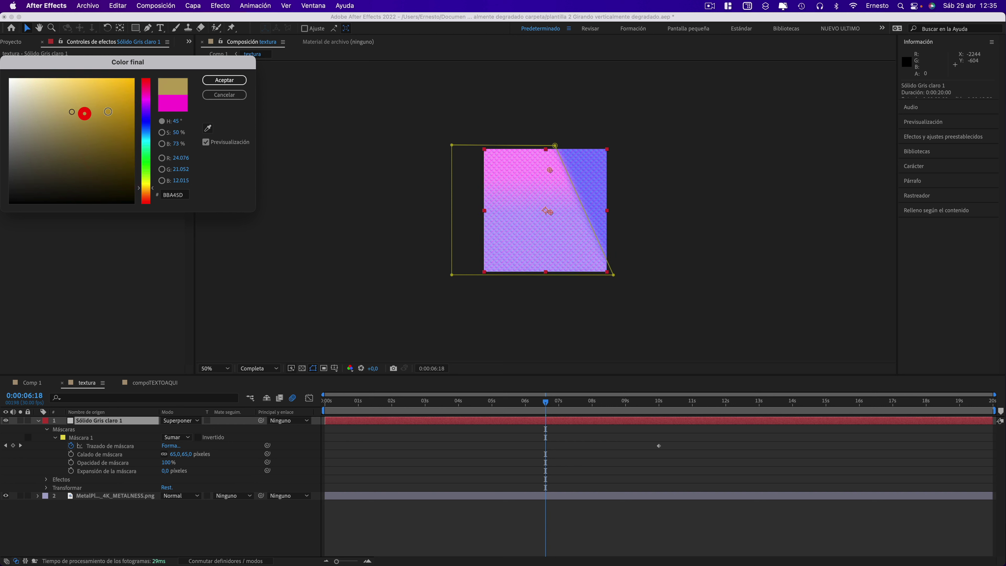
{"action": "left_click", "coordinate": [145, 101]}
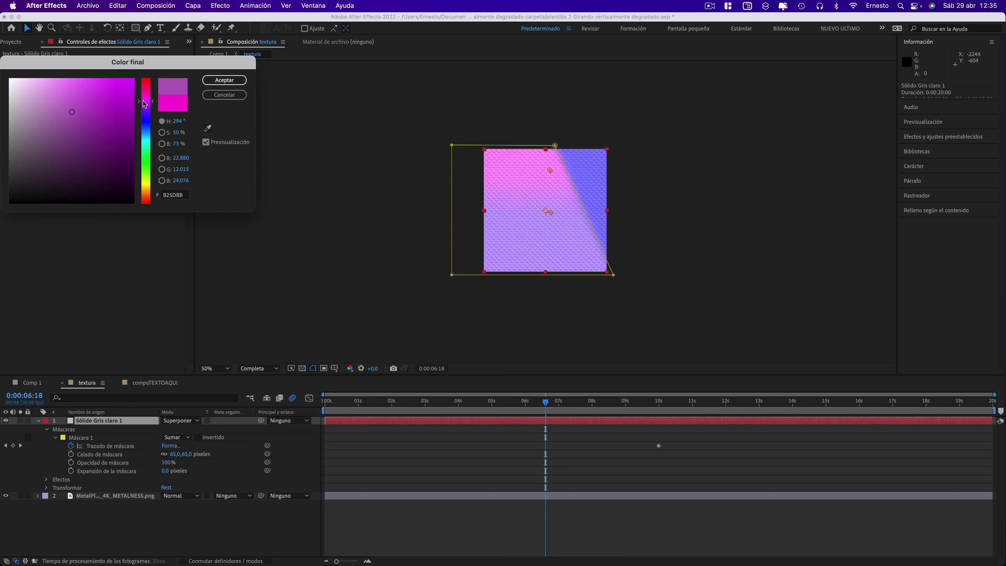
{"action": "left_click", "coordinate": [147, 140]}
{"action": "left_click", "coordinate": [127, 119]}
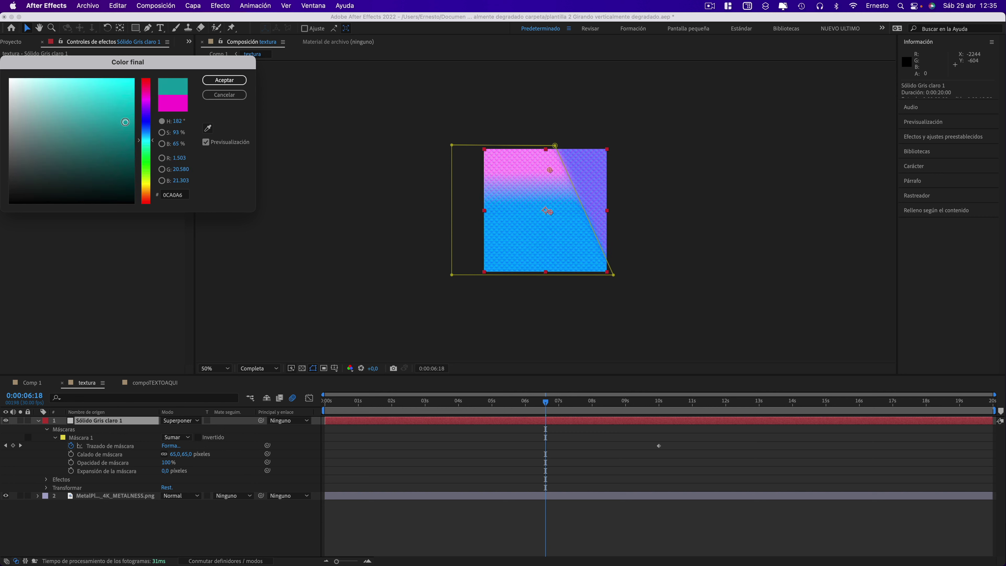
{"action": "left_click", "coordinate": [224, 80]}
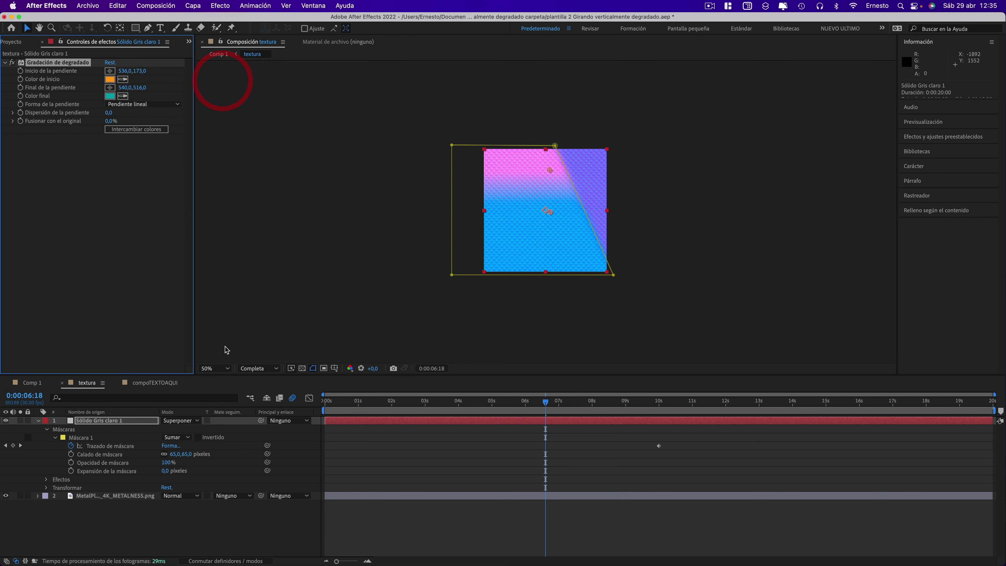
Preview Comp 1's pink-to-blue brick text at 3:29 and 7:20, then show all windows
{"action": "left_click", "coordinate": [32, 383]}
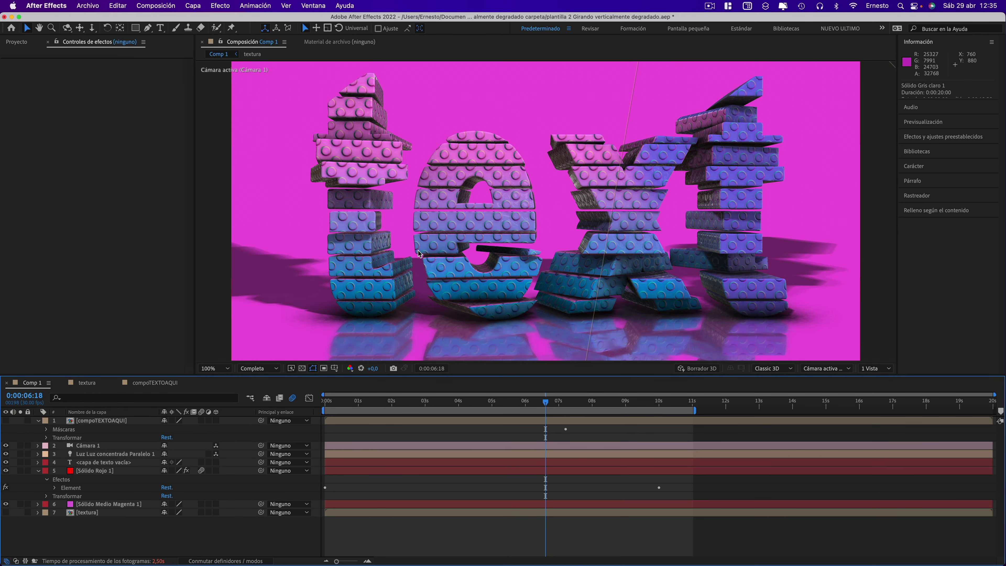
{"action": "left_click", "coordinate": [457, 402]}
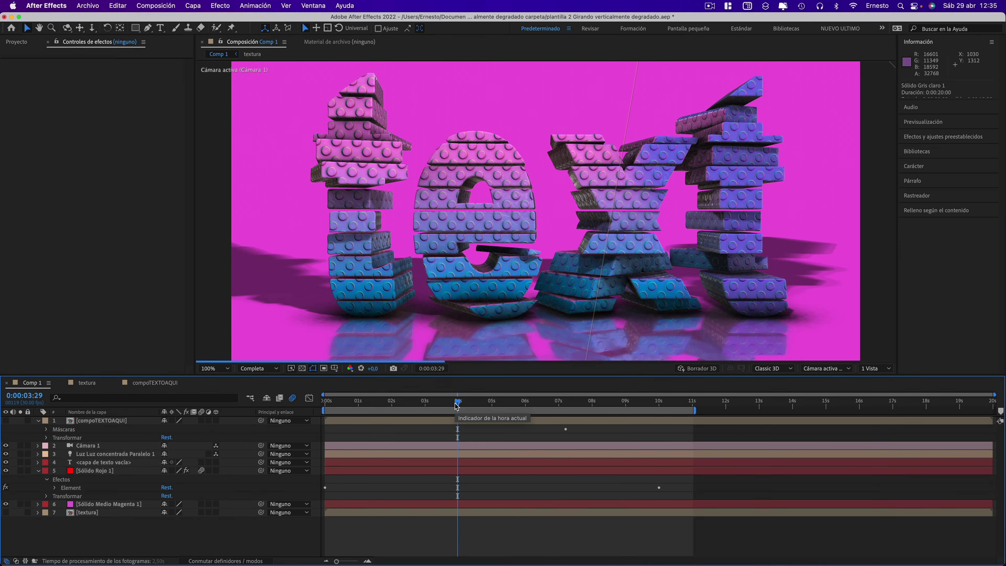
{"action": "left_click", "coordinate": [581, 403]}
{"action": "key", "text": "ctrl+Up"}
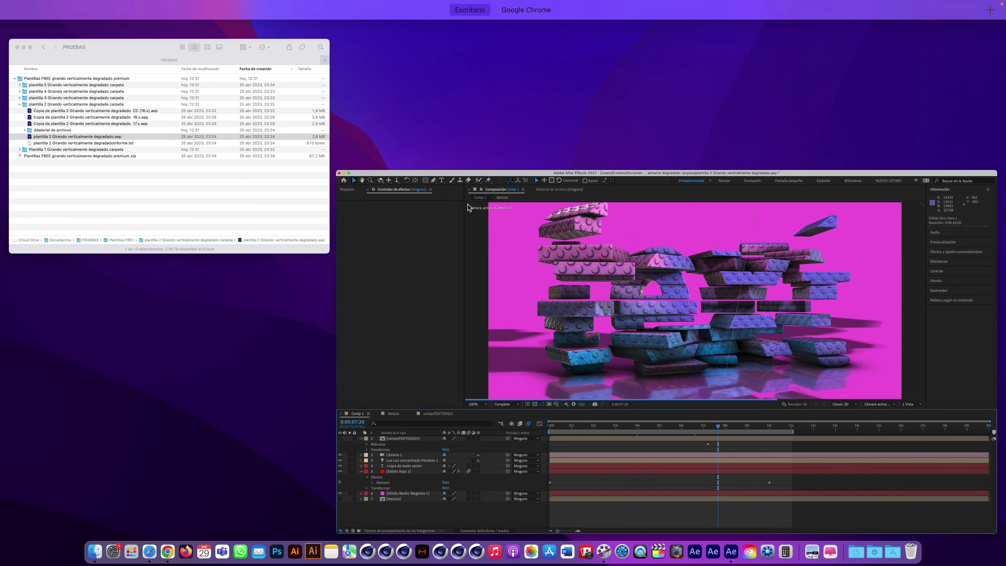
From the PRUEBAS folder, open plantilla 3 Girando verticalmente degradado.aep in After Effects 2022
{"action": "left_click", "coordinate": [275, 185]}
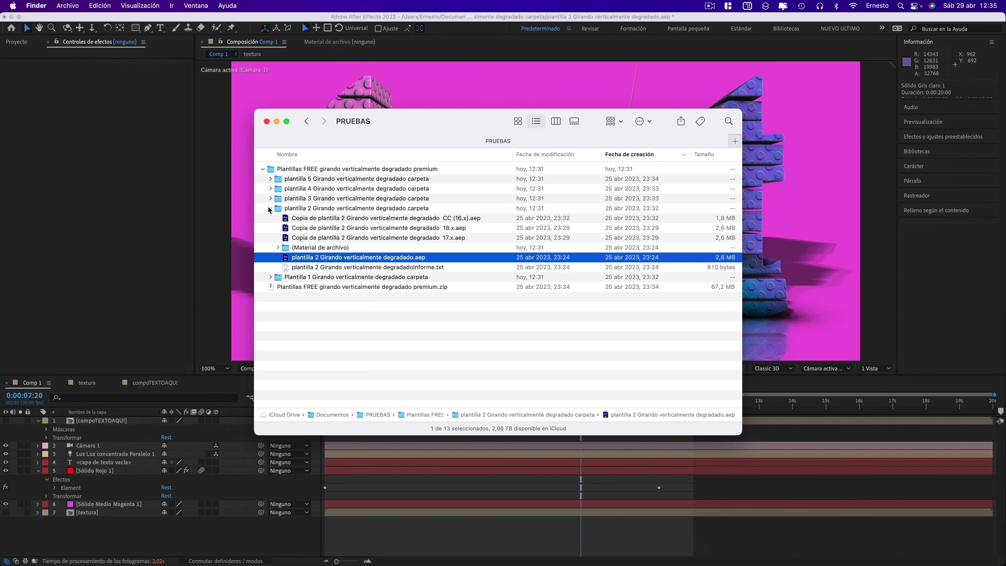
{"action": "left_click", "coordinate": [269, 209]}
{"action": "left_click", "coordinate": [270, 198]}
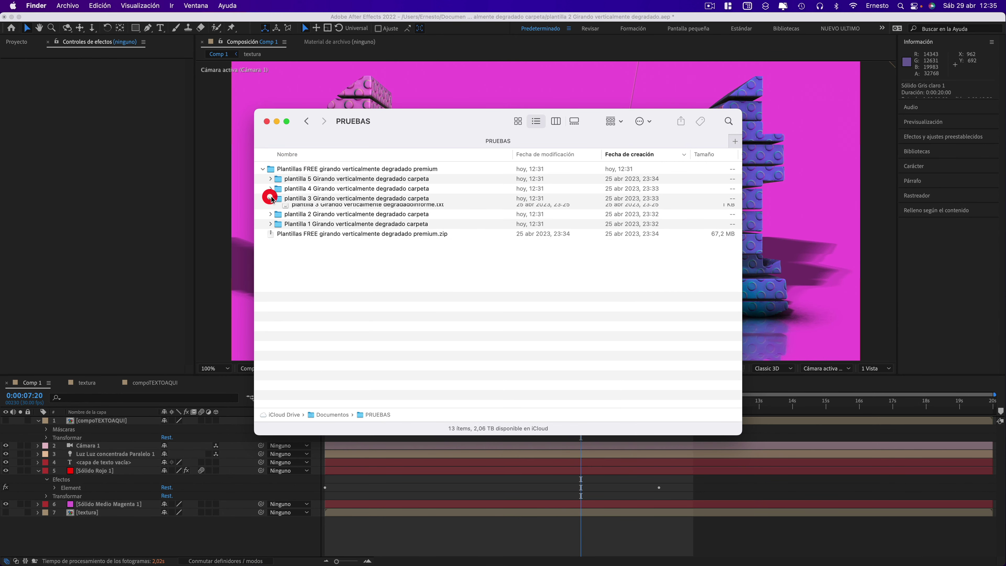
{"action": "left_click", "coordinate": [321, 248]}
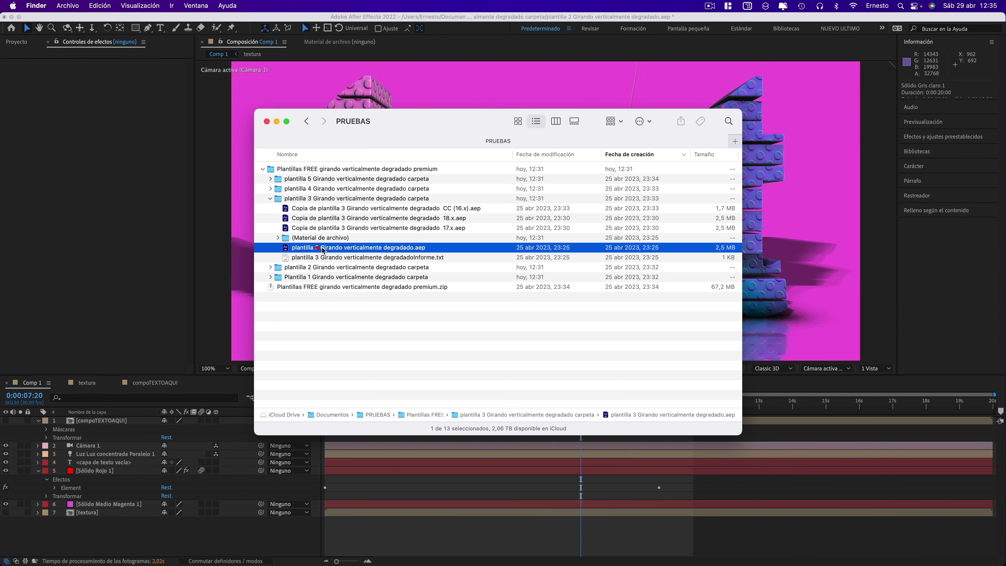
{"action": "right_click", "coordinate": [361, 249]}
{"action": "mouse_move", "coordinate": [396, 263]}
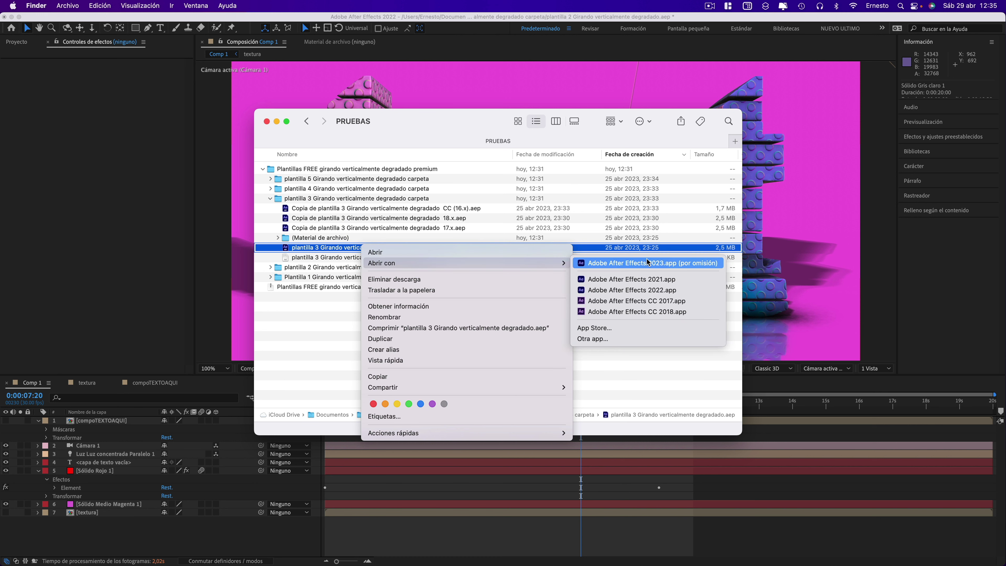
{"action": "left_click", "coordinate": [634, 291]}
Dismiss the unsaved-changes prompt, open the compoTEXTOAQUI precomp and check the Instagram.png layer
{"action": "left_click", "coordinate": [503, 311]}
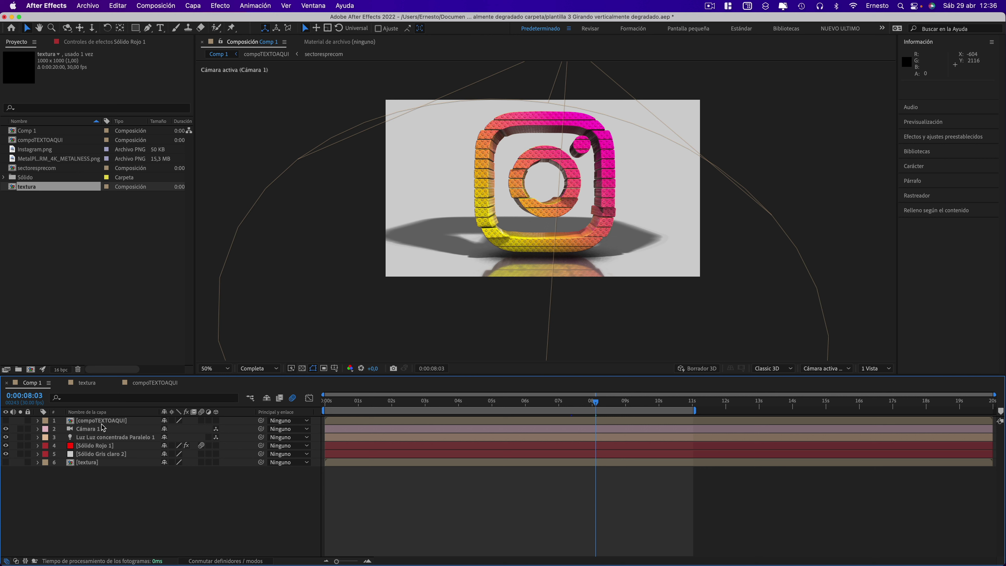
{"action": "double_click", "coordinate": [99, 421]}
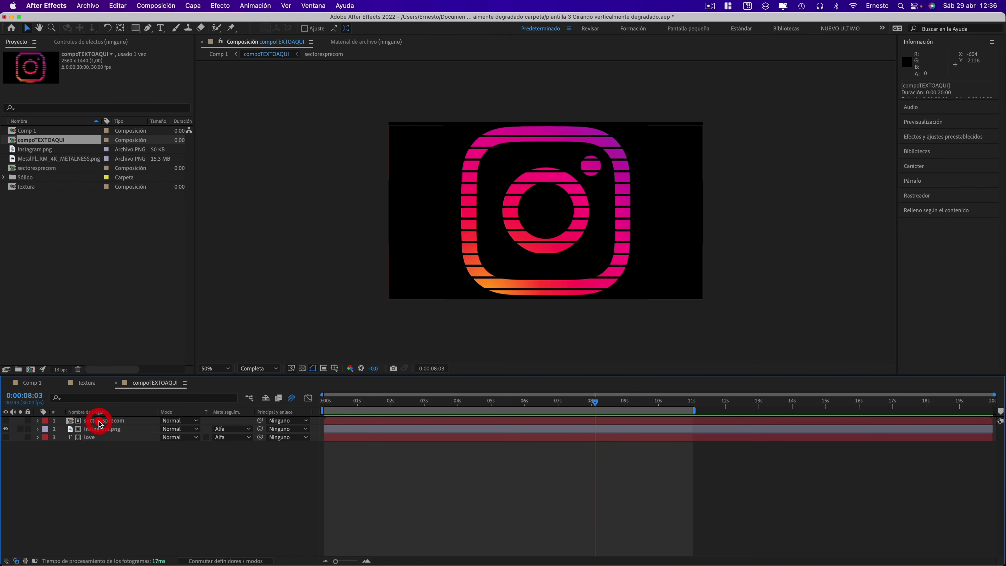
{"action": "left_click", "coordinate": [6, 428]}
{"action": "left_click", "coordinate": [5, 429]}
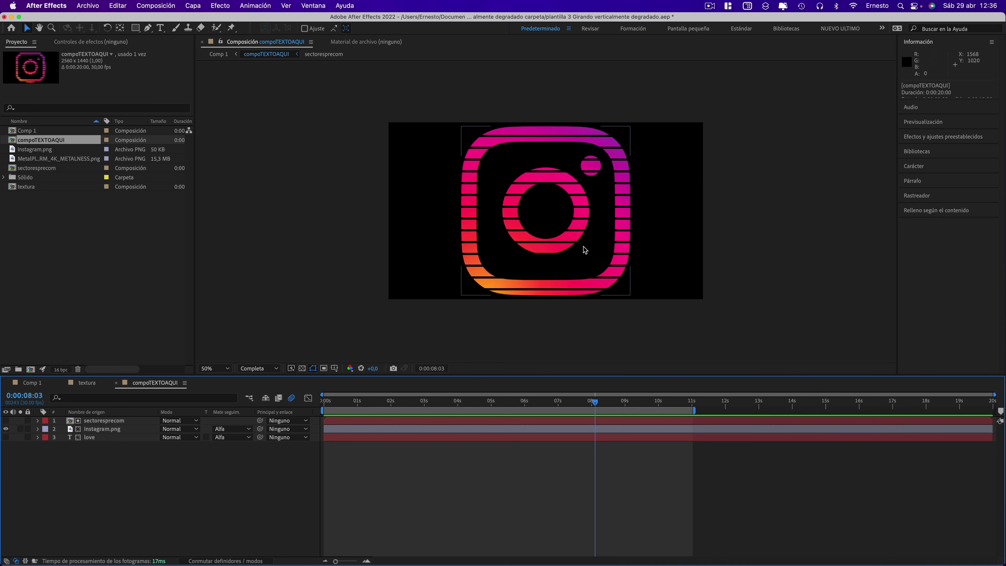
{"action": "left_click", "coordinate": [93, 6]}
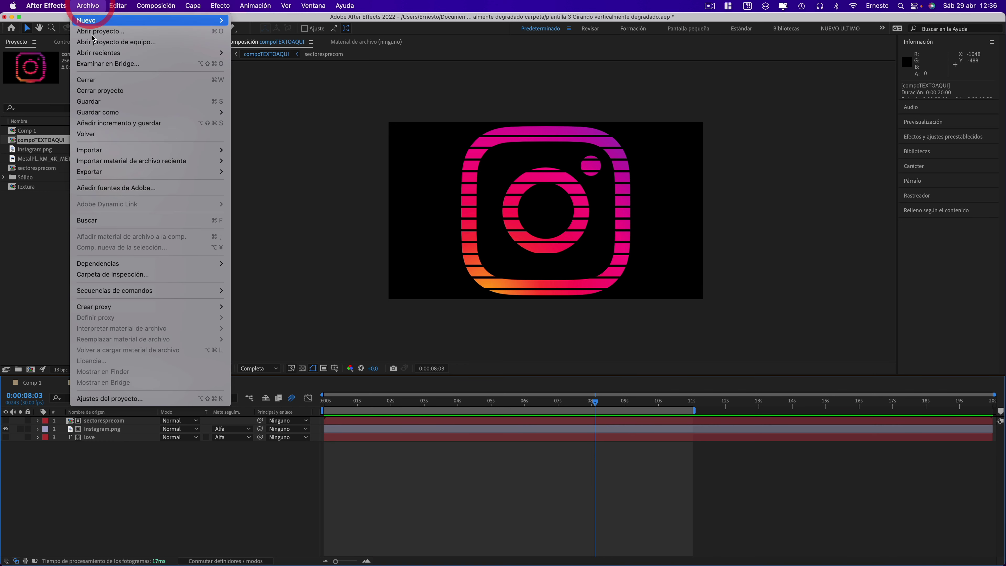
Import logo-Facebook.png, found by searching iCloud Documents for 'faceboo'
{"action": "mouse_move", "coordinate": [153, 150]}
{"action": "left_click", "coordinate": [248, 149]}
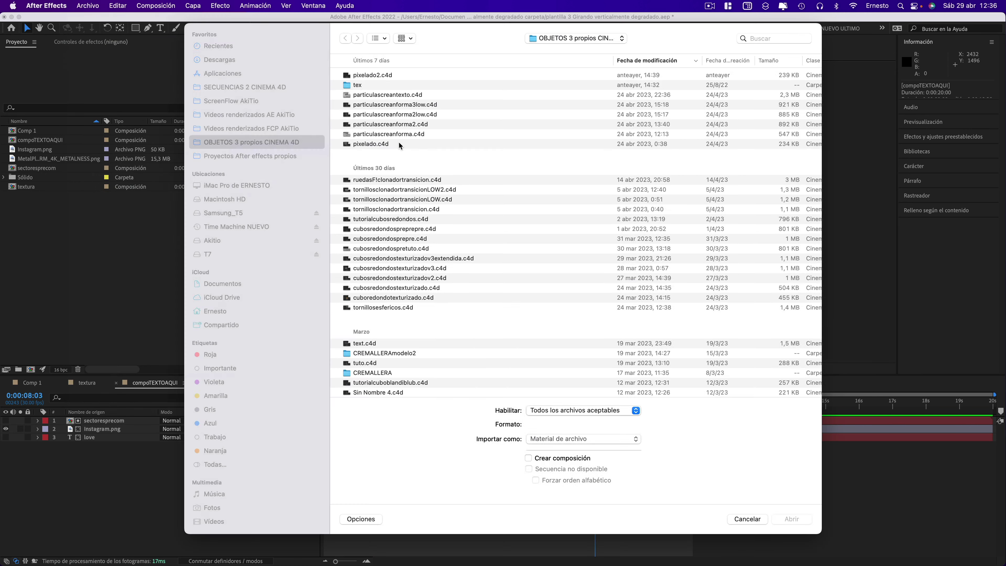
{"action": "left_click", "coordinate": [238, 285]}
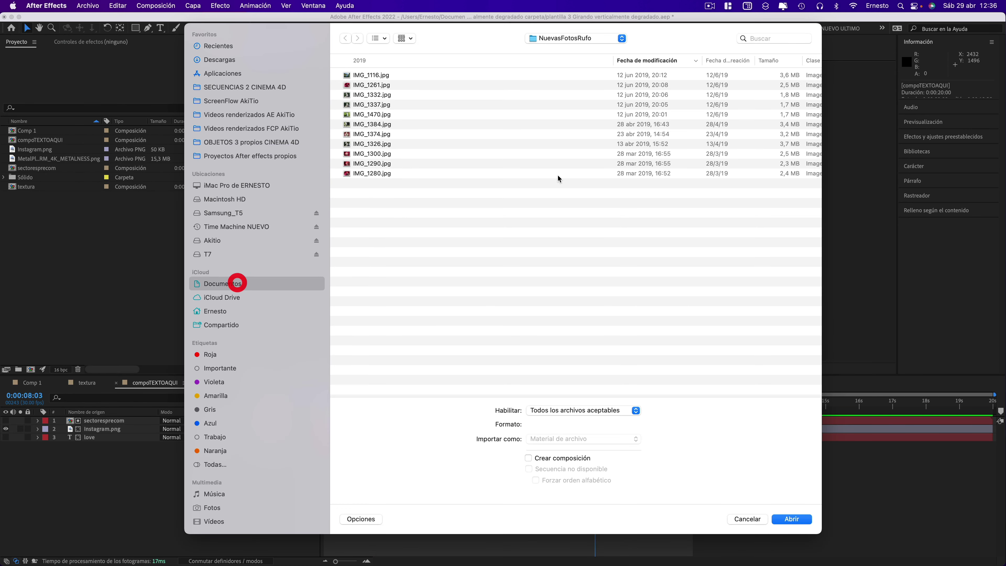
{"action": "left_click", "coordinate": [774, 38]}
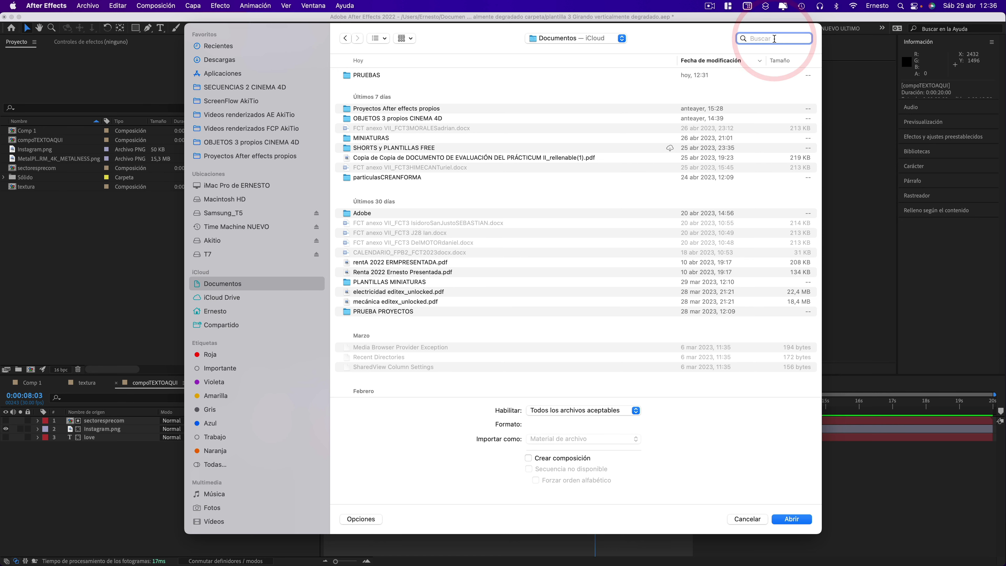
{"action": "type", "text": "fac"}
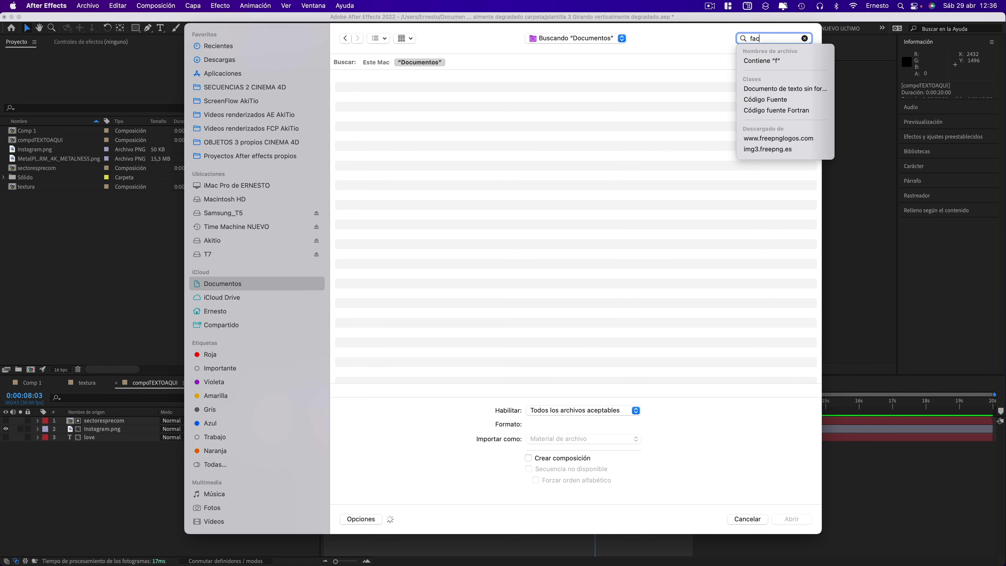
{"action": "type", "text": "e"}
{"action": "key", "text": "BackSpace"}
{"action": "key", "text": "BackSpace"}
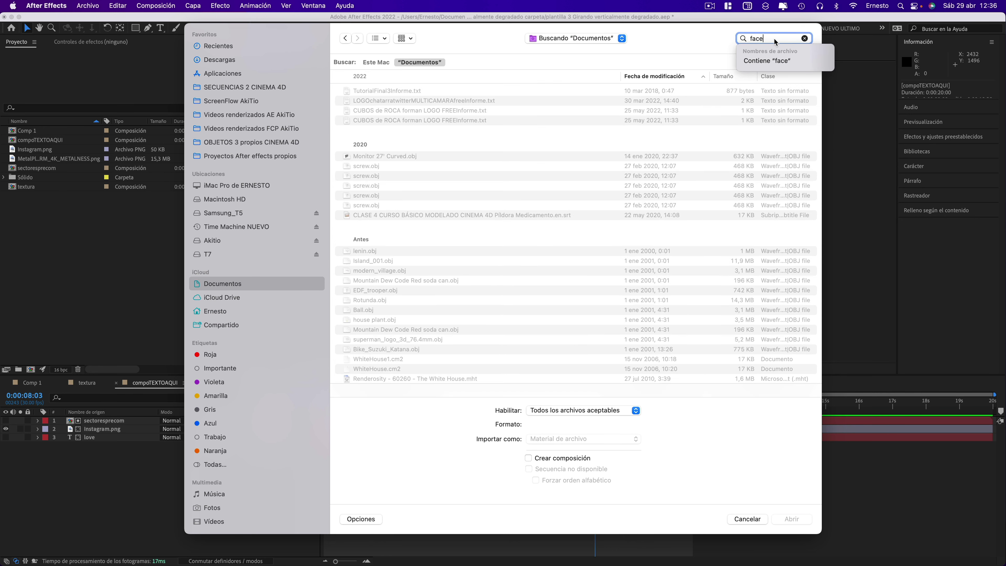
{"action": "type", "text": "boo"}
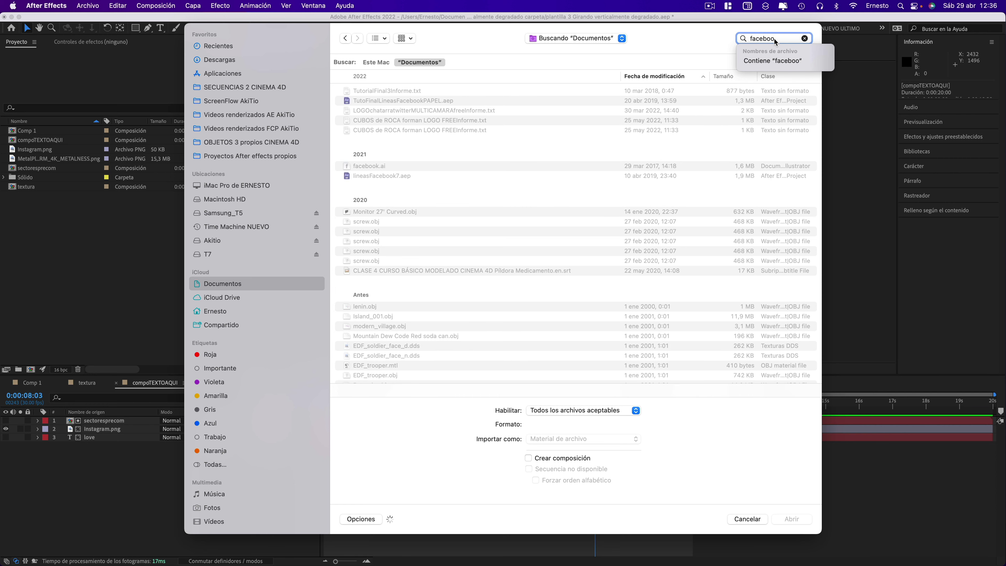
{"action": "scroll", "coordinate": [367, 283], "scroll_direction": "down", "scroll_amount": 3}
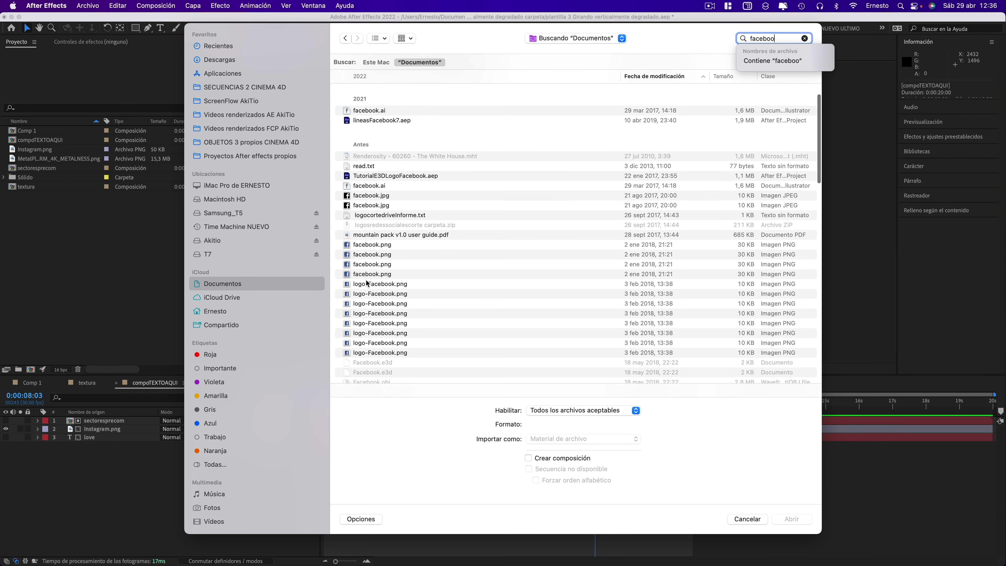
{"action": "left_click", "coordinate": [364, 303]}
{"action": "key", "text": "space"}
{"action": "key", "text": "space"}
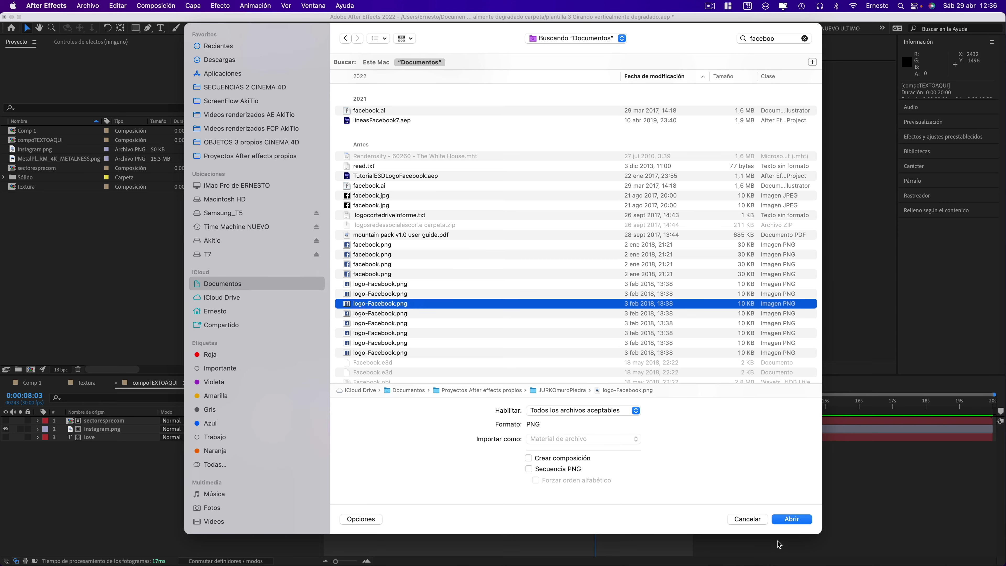
{"action": "left_click", "coordinate": [788, 523]}
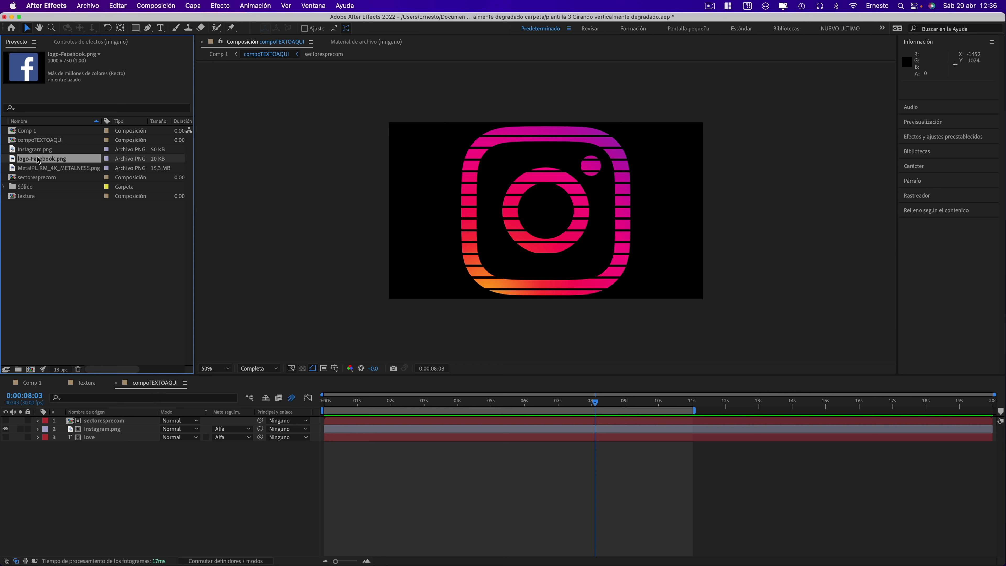
Add logo-Facebook.png to compoTEXTOAQUI as layer 2 and enlarge it to about 161%
{"action": "left_click_drag", "start_coordinate": [38, 160], "coordinate": [122, 405]}
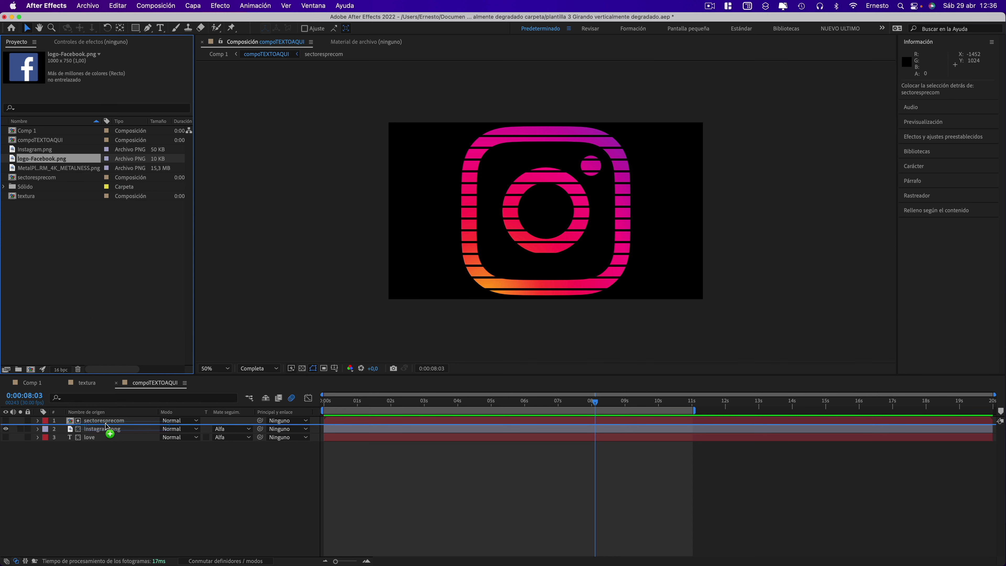
{"action": "left_click_drag", "start_coordinate": [122, 405], "coordinate": [106, 426]}
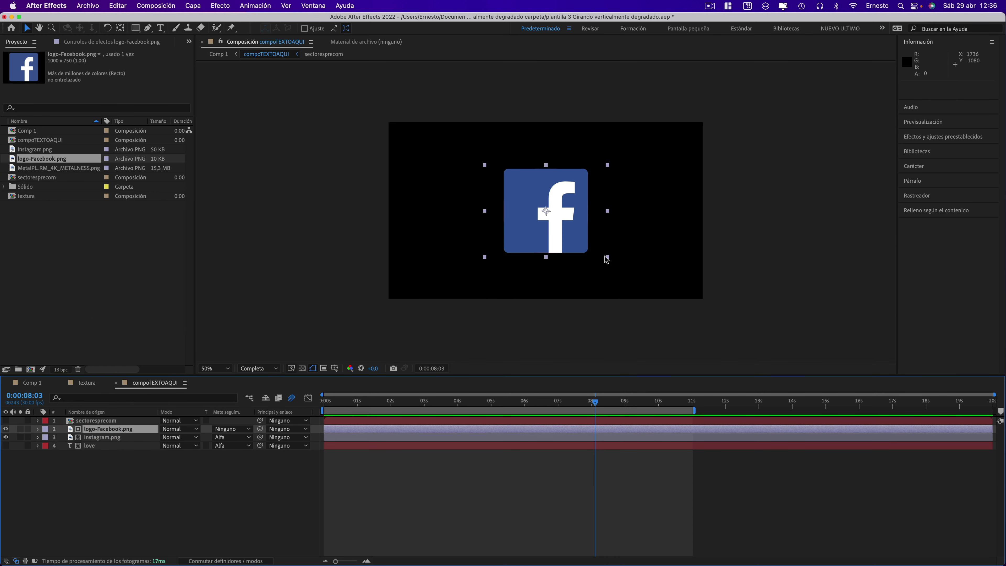
{"action": "left_click_drag", "start_coordinate": [610, 258], "coordinate": [630, 277]}
{"action": "left_click_drag", "start_coordinate": [633, 282], "coordinate": [644, 286]}
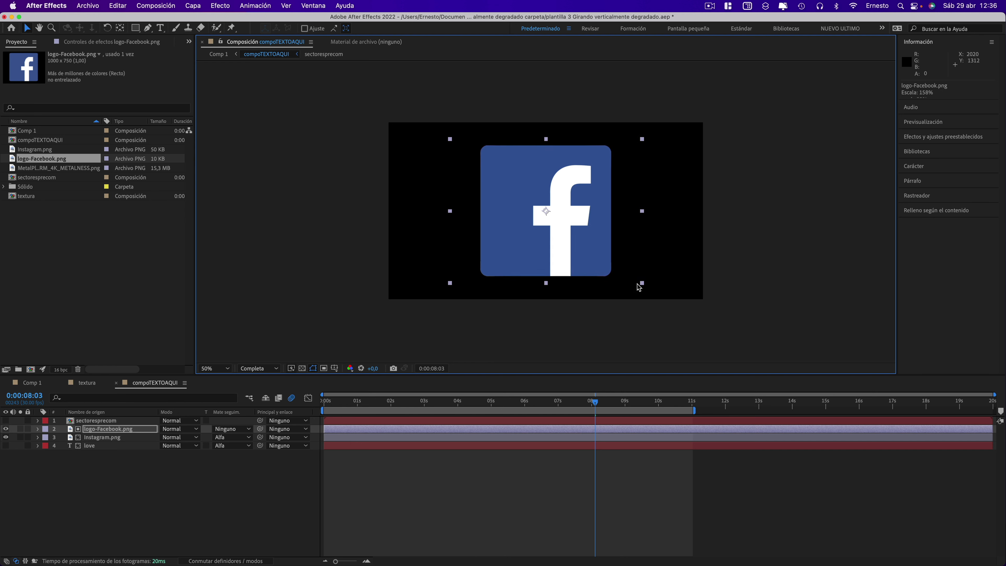
Compare the Facebook and Instagram.png layers by toggling their visibility and solo
{"action": "left_click", "coordinate": [6, 429]}
{"action": "left_click", "coordinate": [5, 429]}
{"action": "left_click", "coordinate": [5, 429]}
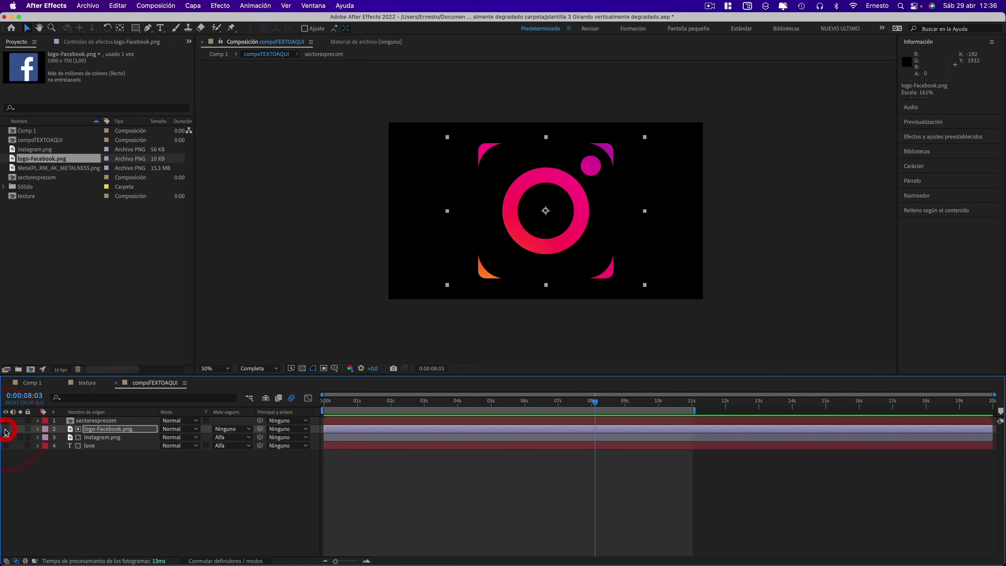
{"action": "left_click", "coordinate": [5, 429]}
{"action": "left_click", "coordinate": [6, 437]}
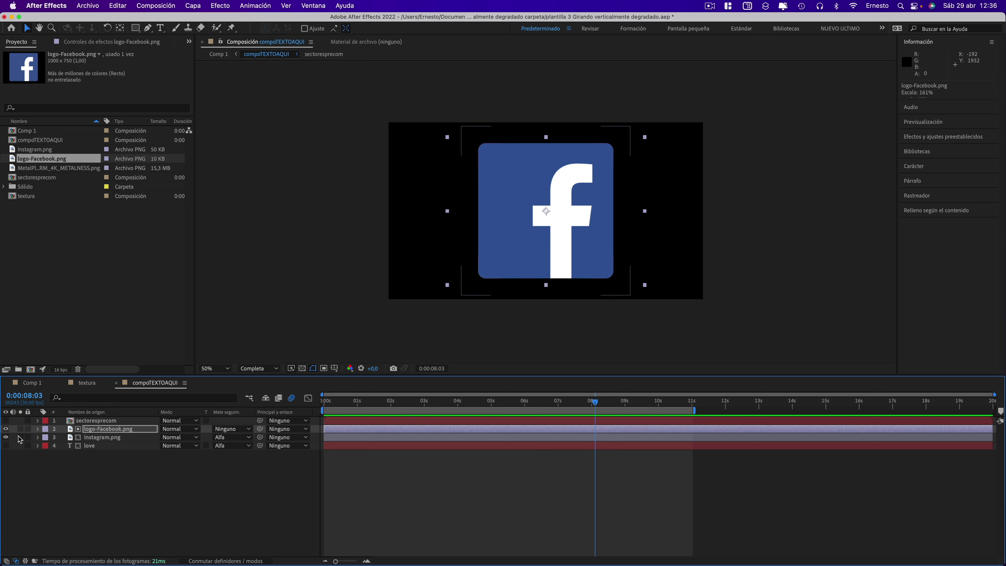
{"action": "left_click", "coordinate": [20, 438]}
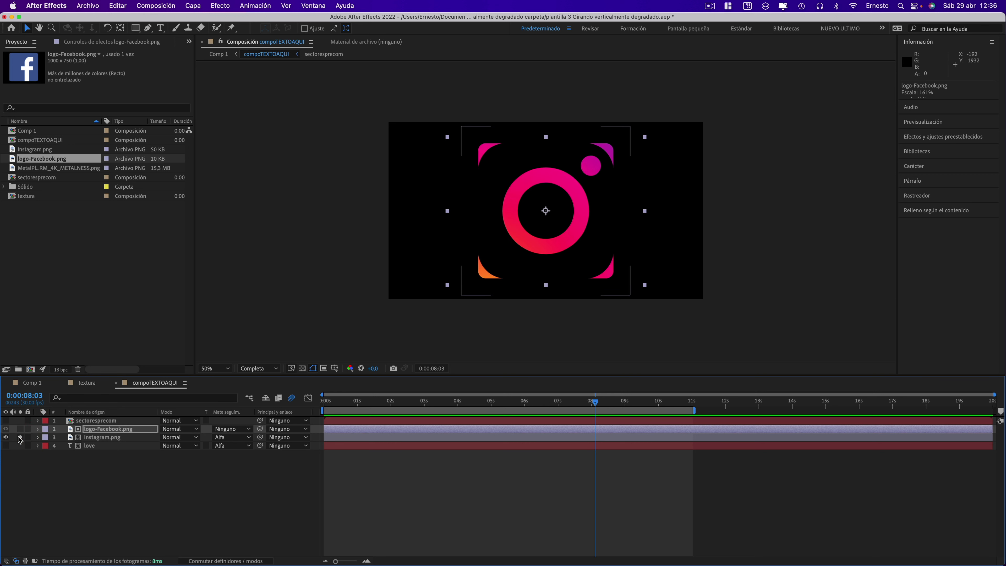
{"action": "left_click", "coordinate": [6, 431]}
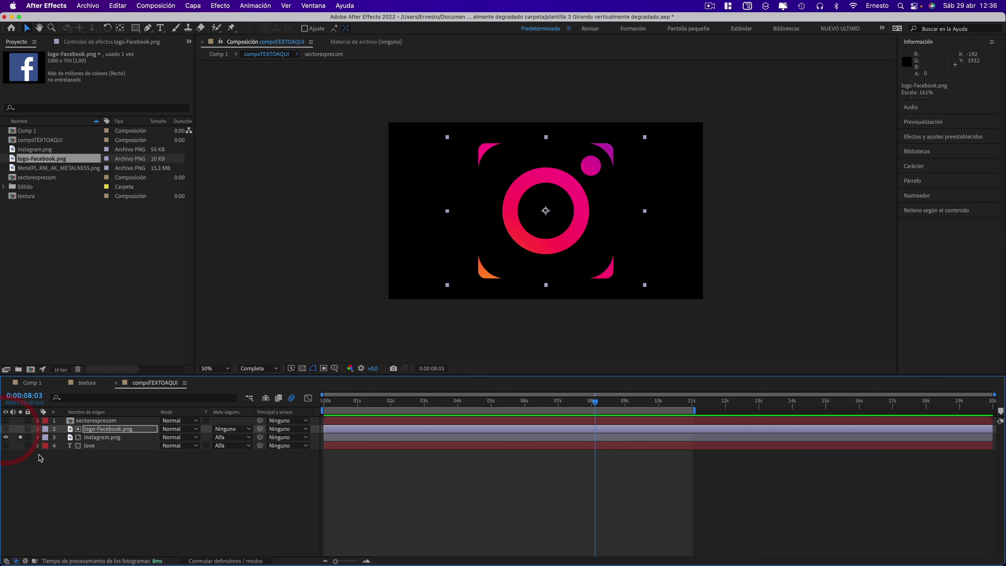
{"action": "left_click", "coordinate": [45, 466]}
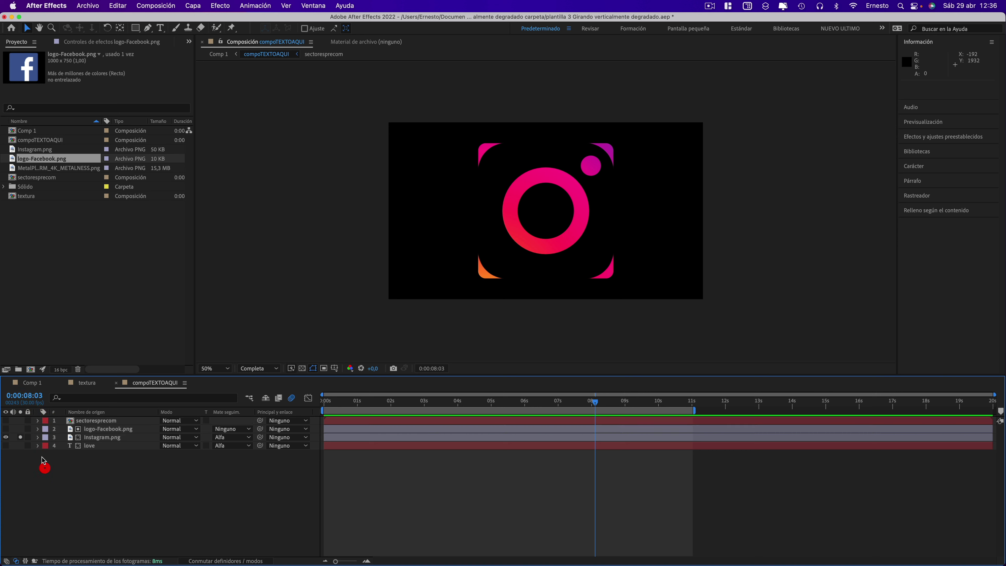
{"action": "left_click", "coordinate": [22, 437]}
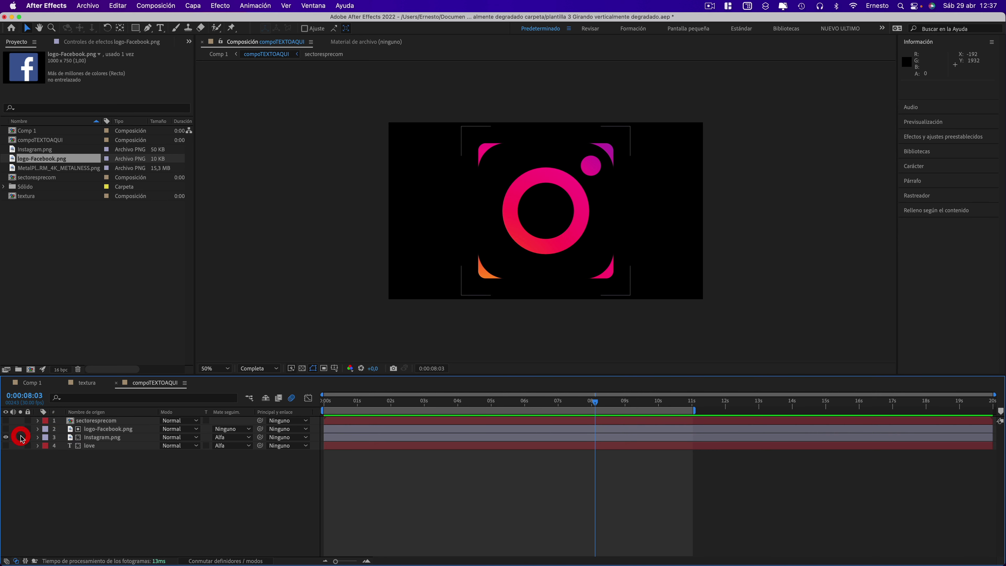
{"action": "left_click", "coordinate": [5, 430]}
Scale the Facebook logo to 170% and move Instagram.png above it
{"action": "left_click", "coordinate": [599, 244]}
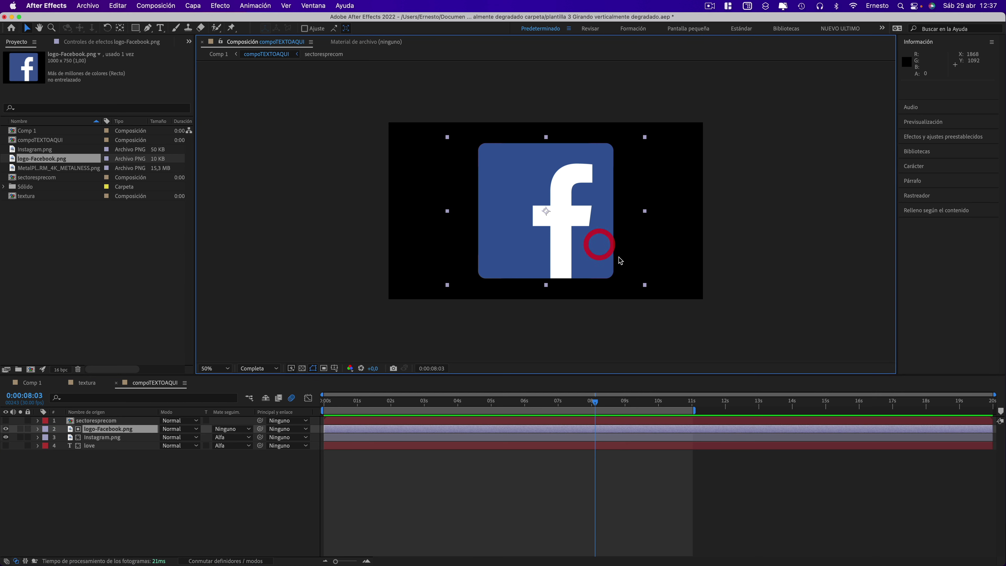
{"action": "left_click_drag", "start_coordinate": [643, 287], "coordinate": [650, 289]}
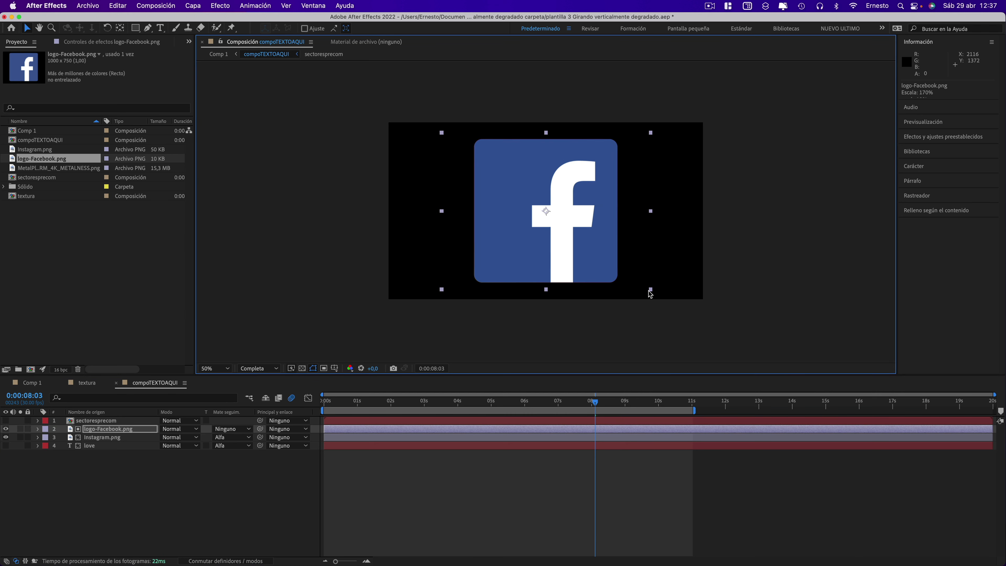
{"action": "left_click_drag", "start_coordinate": [96, 440], "coordinate": [98, 428]}
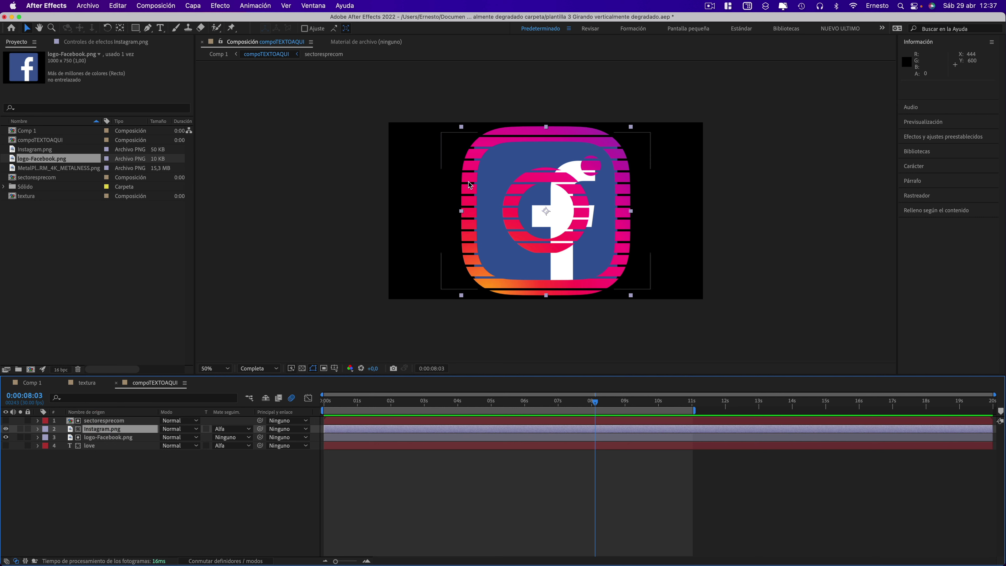
Scale the Facebook logo to 200%, place it above Instagram.png with Alpha Matte, and hide Instagram.png
{"action": "left_click", "coordinate": [101, 437]}
{"action": "left_click_drag", "start_coordinate": [651, 289], "coordinate": [670, 303]}
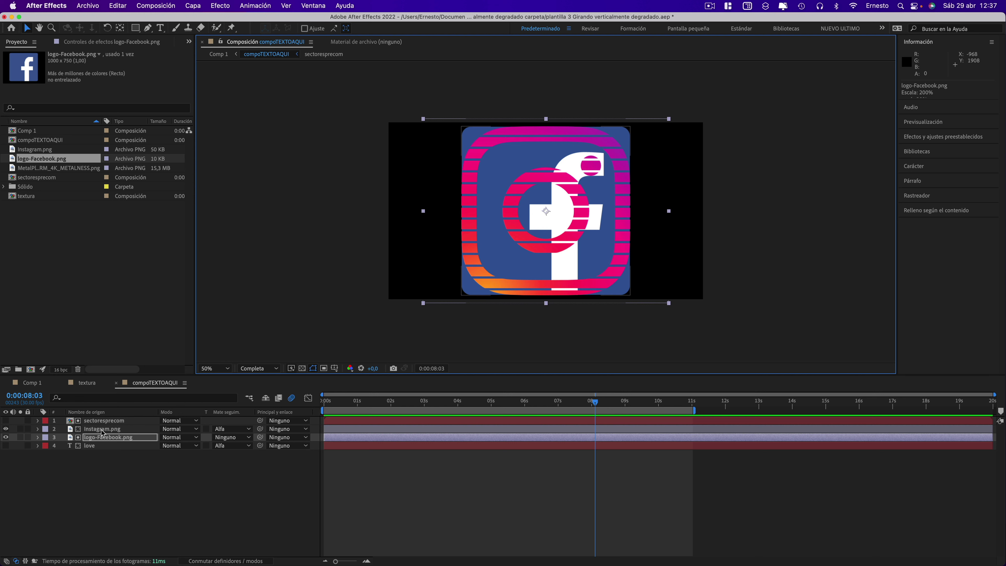
{"action": "left_click_drag", "start_coordinate": [102, 430], "coordinate": [104, 440]}
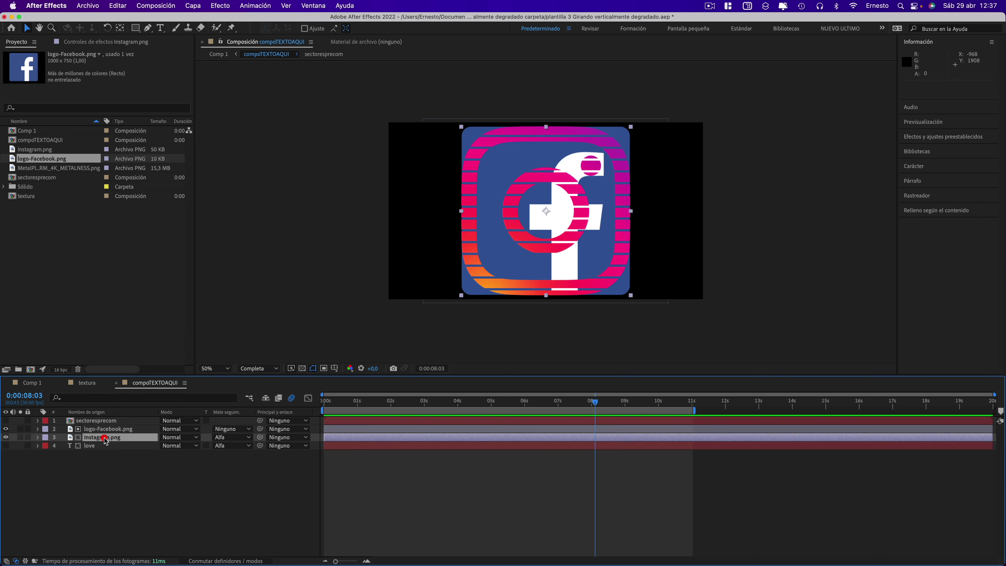
{"action": "left_click", "coordinate": [231, 429]}
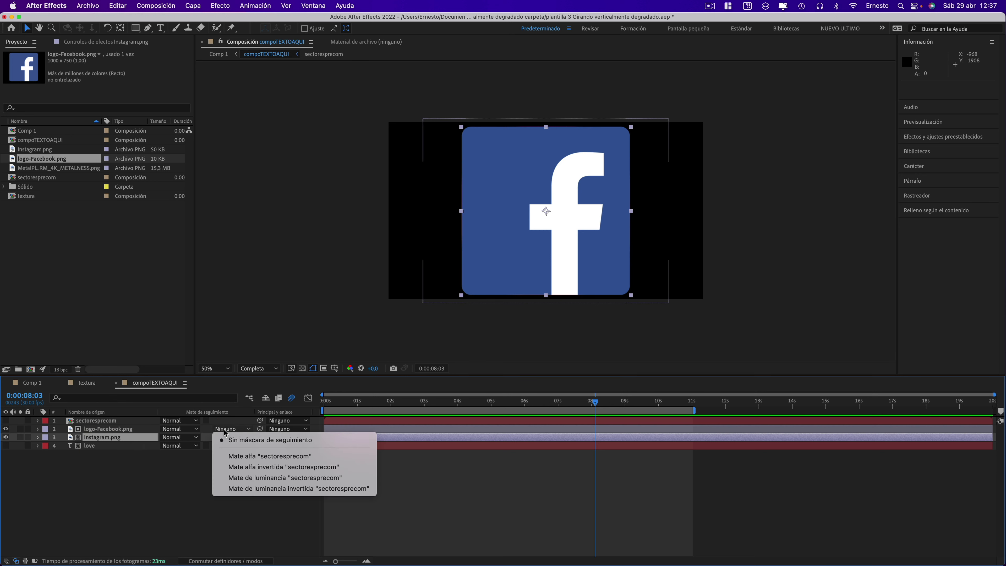
{"action": "left_click", "coordinate": [256, 456]}
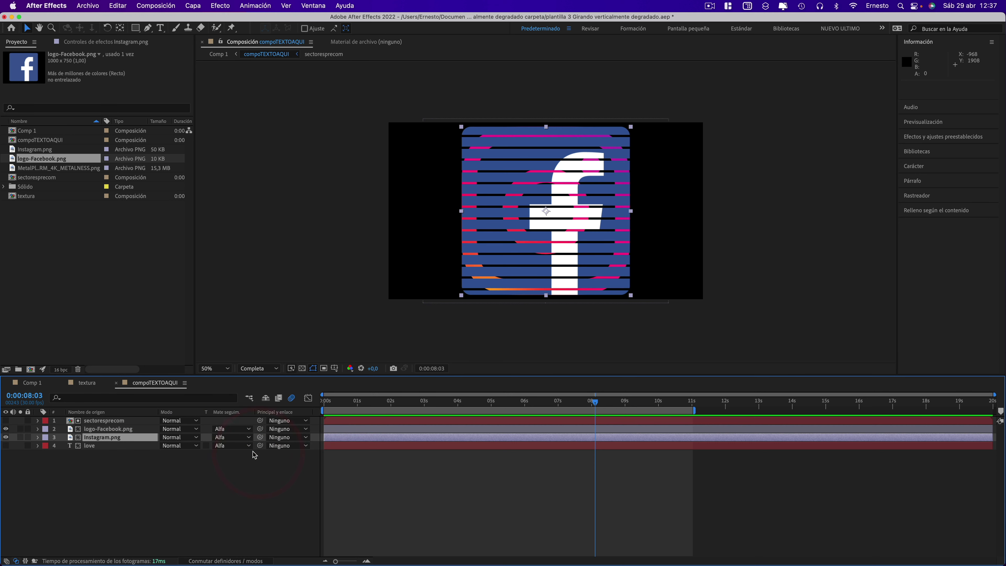
{"action": "left_click", "coordinate": [6, 438]}
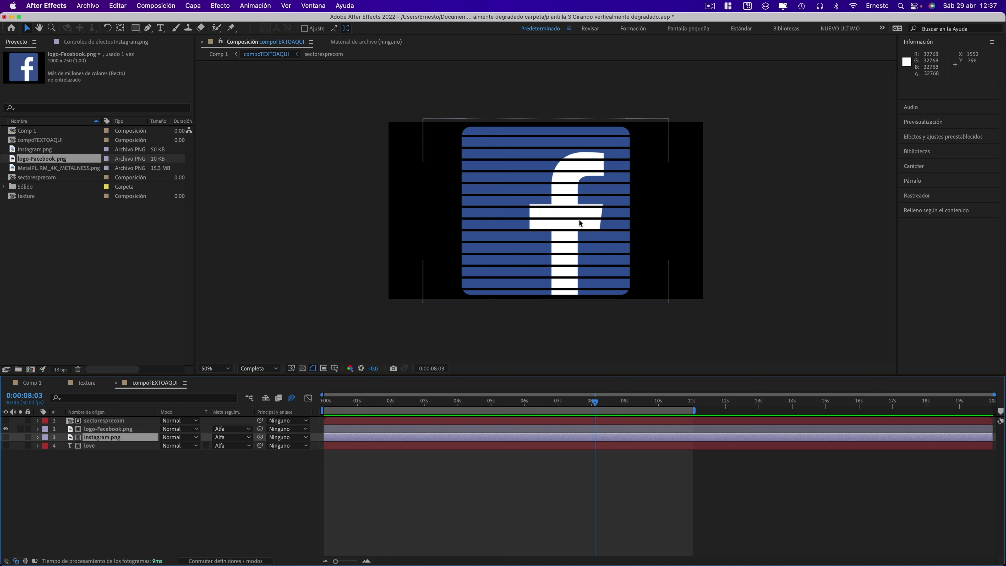
{"action": "left_click", "coordinate": [99, 430]}
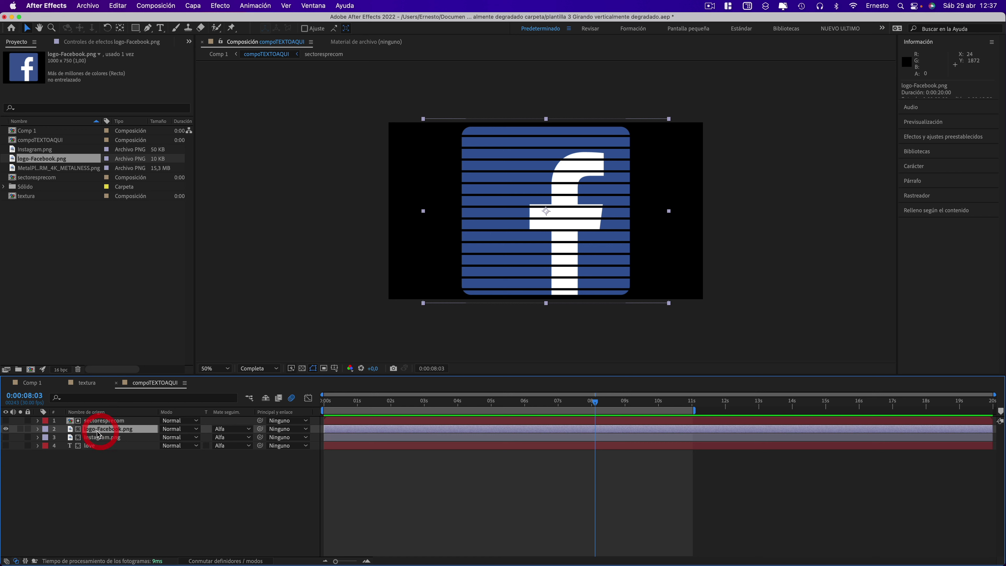
Apply Extraer to logo-Facebook.png with Punto blanco at 215, then return to Comp 1
{"action": "left_click", "coordinate": [225, 8]}
{"action": "mouse_move", "coordinate": [226, 123]}
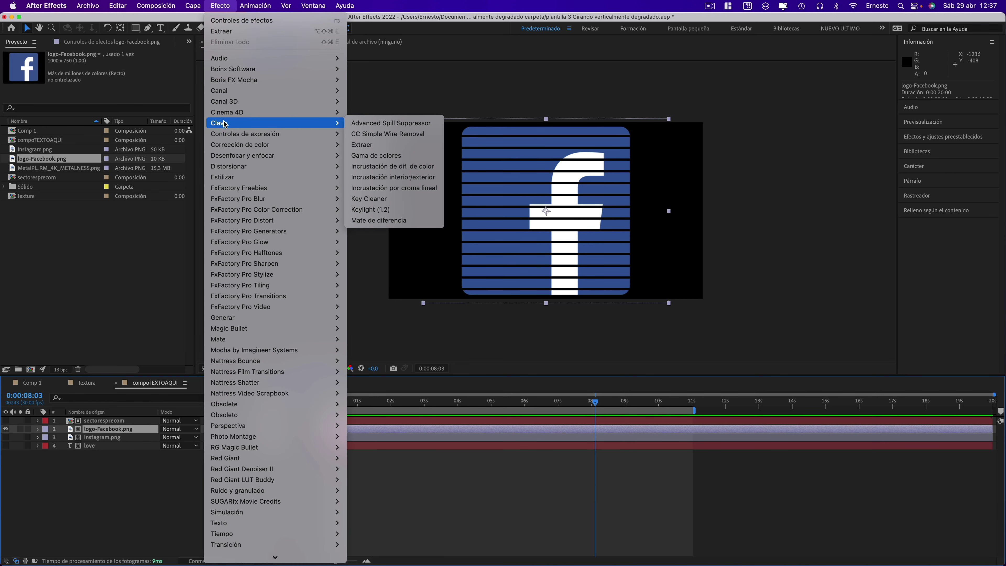
{"action": "left_click", "coordinate": [364, 147]}
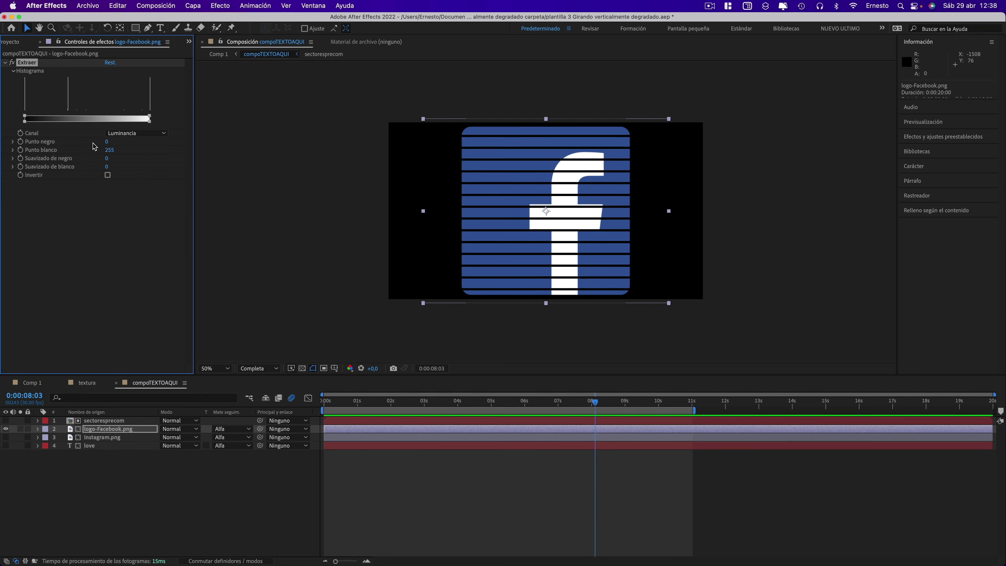
{"action": "left_click_drag", "start_coordinate": [110, 152], "coordinate": [90, 150]}
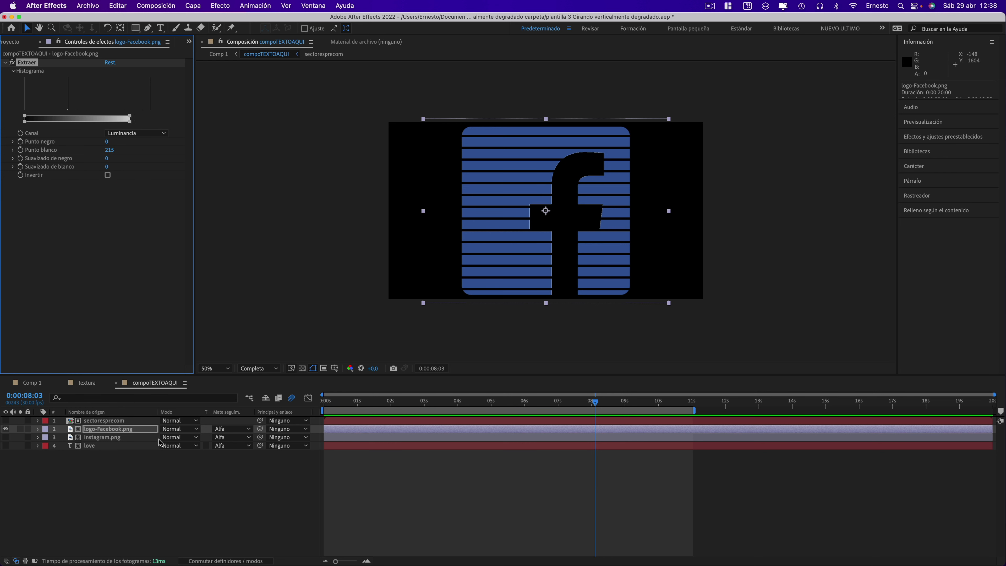
{"action": "left_click", "coordinate": [32, 383]}
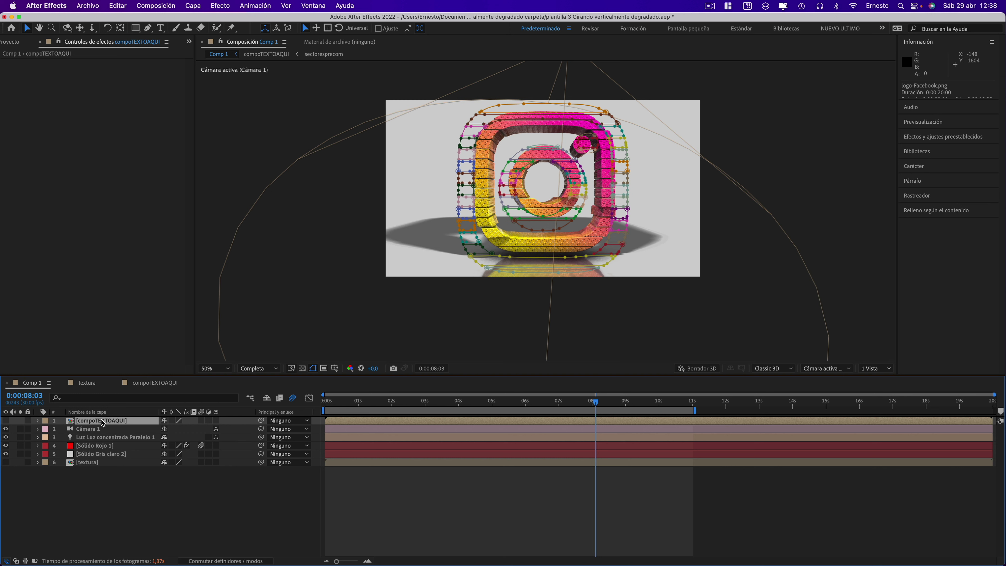
Show and solo compoTEXTOAQUI in Comp 1 and delete all its existing masks
{"action": "left_click", "coordinate": [5, 420]}
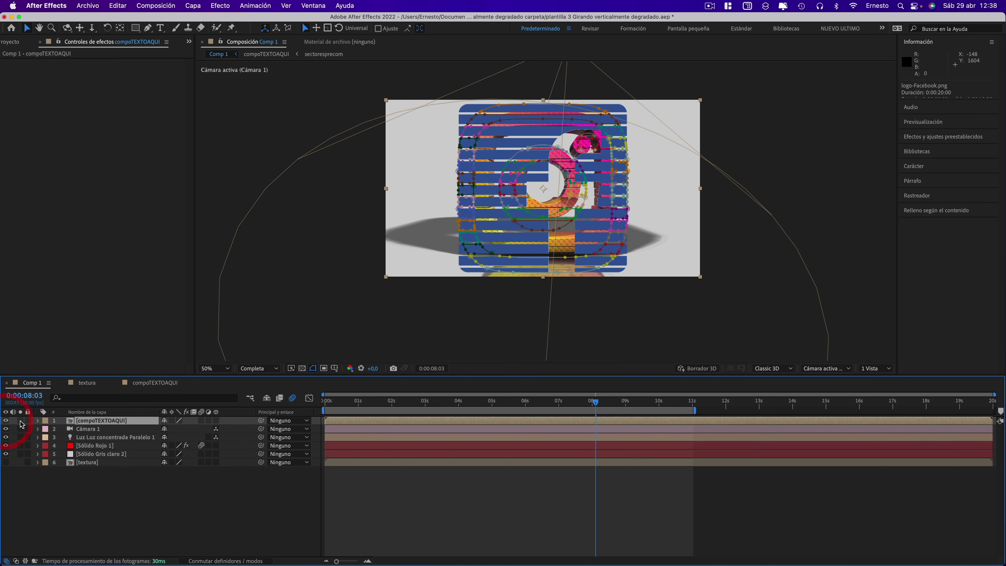
{"action": "left_click", "coordinate": [20, 422]}
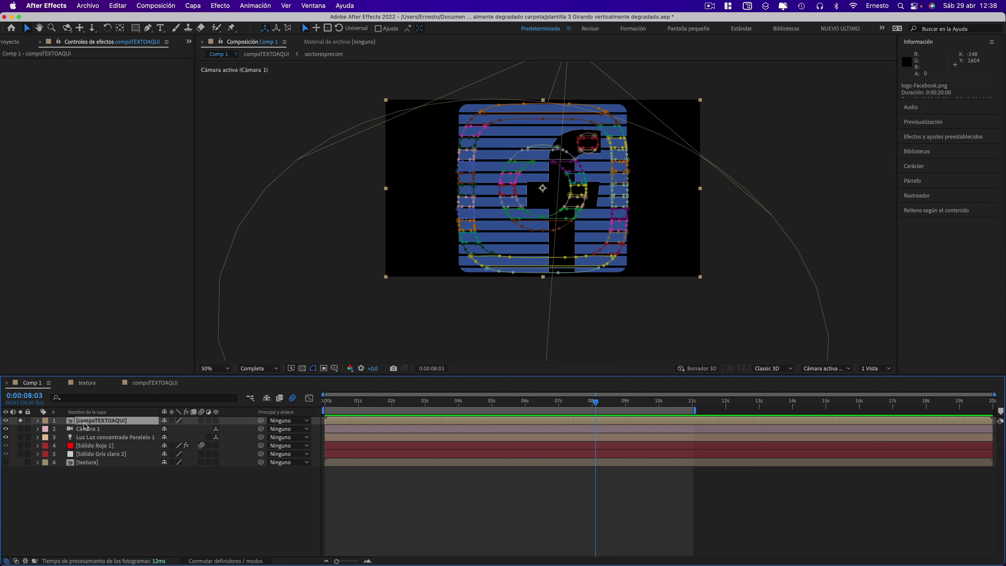
{"action": "left_click", "coordinate": [37, 421]}
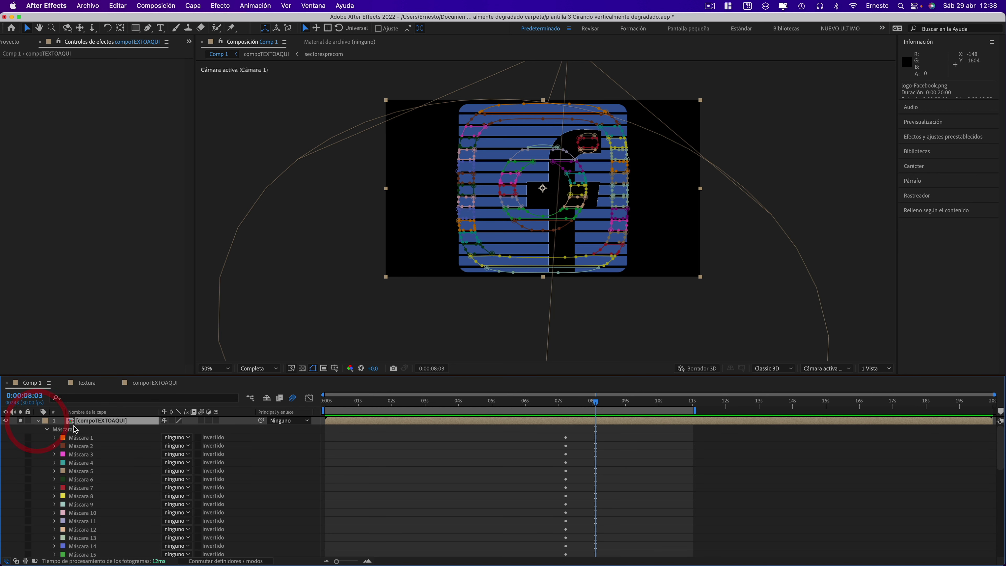
{"action": "left_click", "coordinate": [63, 431]}
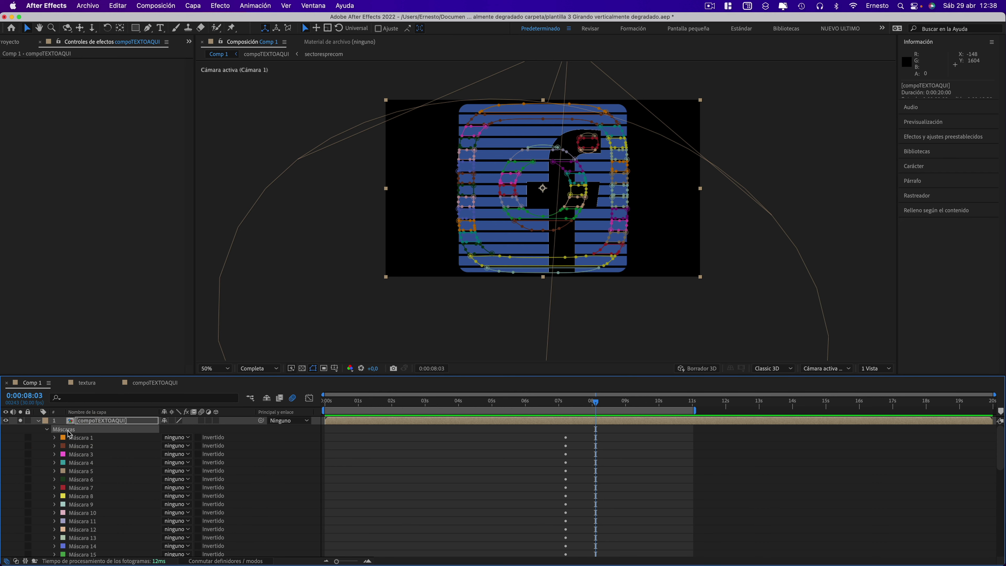
{"action": "key", "text": "Delete"}
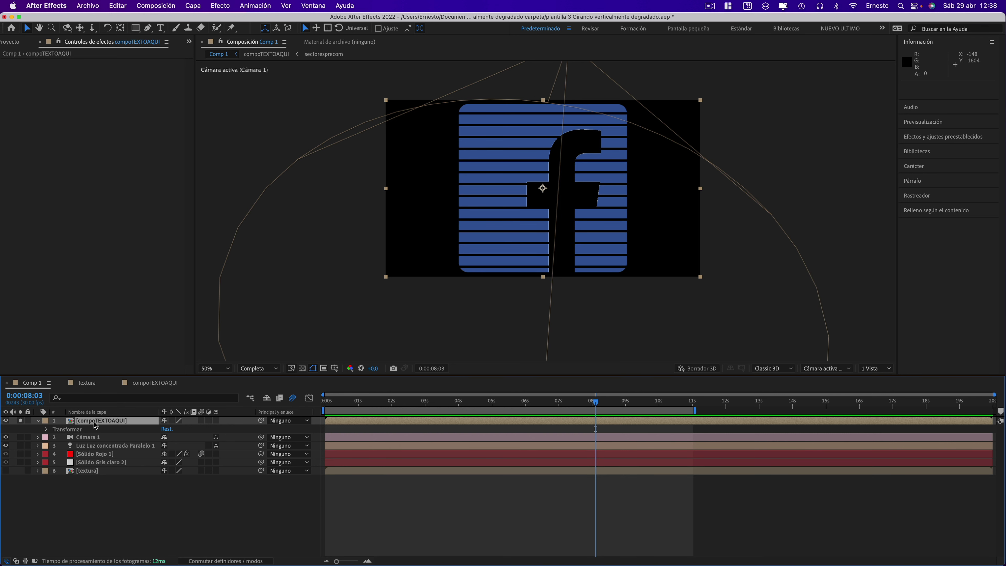
{"action": "left_click", "coordinate": [193, 5]}
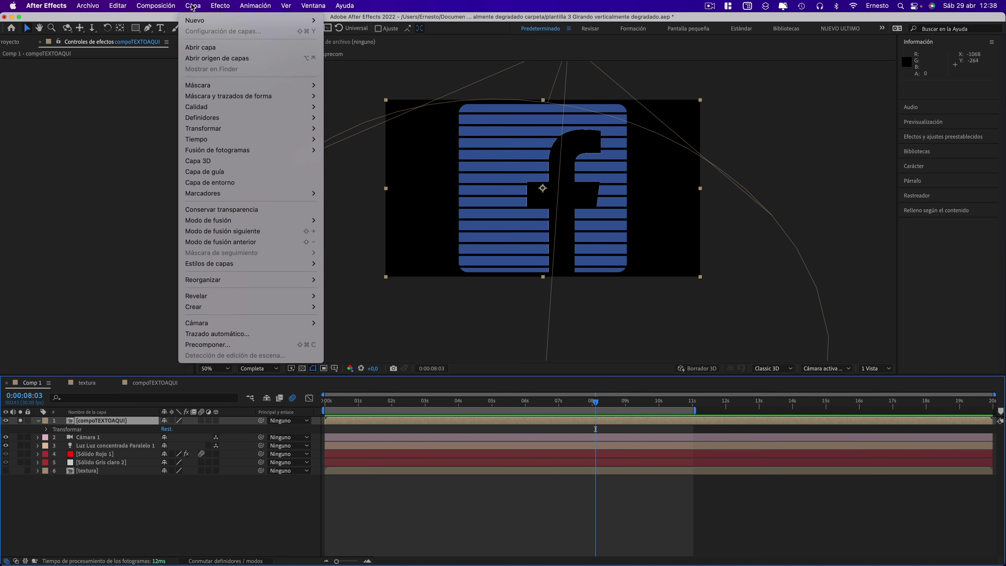
Auto-trace the striped Facebook logo into masks and collapse the new mask list
{"action": "left_click", "coordinate": [212, 336]}
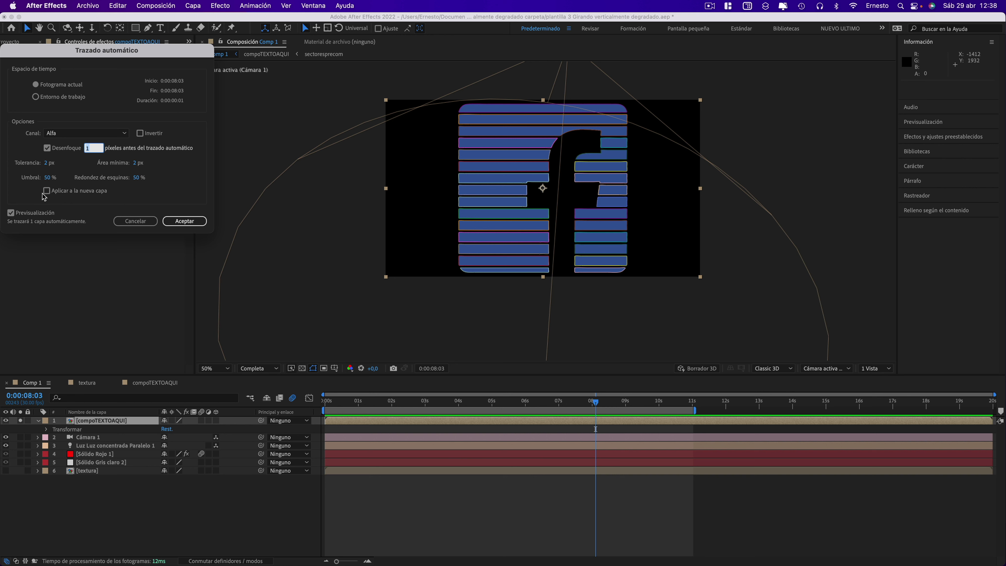
{"action": "left_click", "coordinate": [194, 222]}
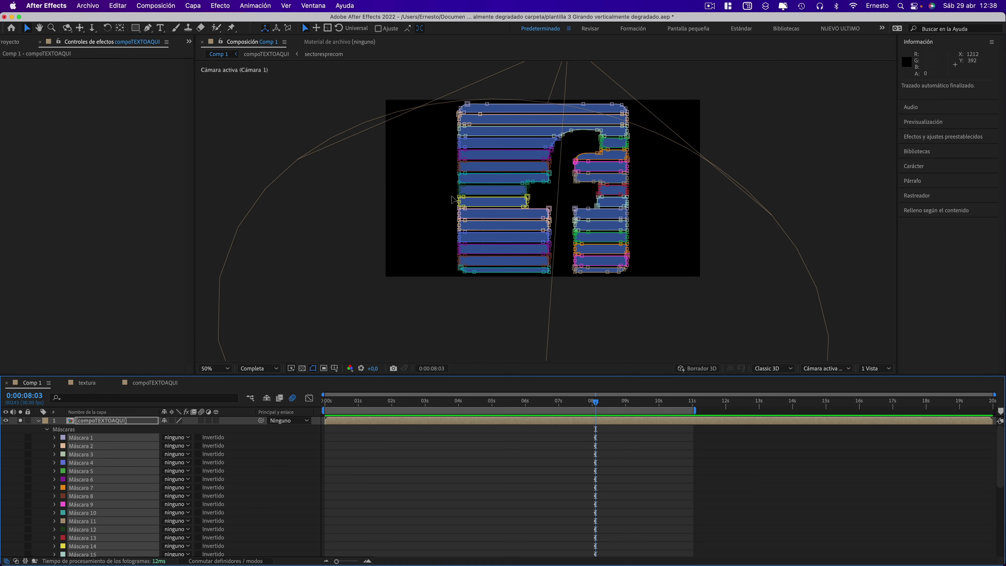
{"action": "left_click", "coordinate": [39, 420]}
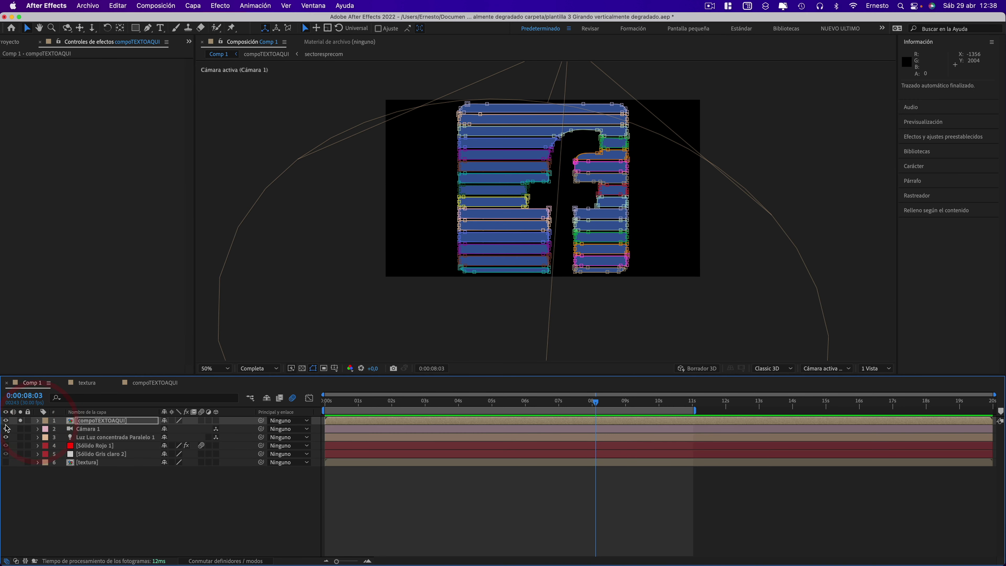
Unsolo the compoTEXTOAQUI layer and check the 3D bricks at 0:00:08:21
{"action": "left_click", "coordinate": [5, 421]}
{"action": "left_click", "coordinate": [6, 429]}
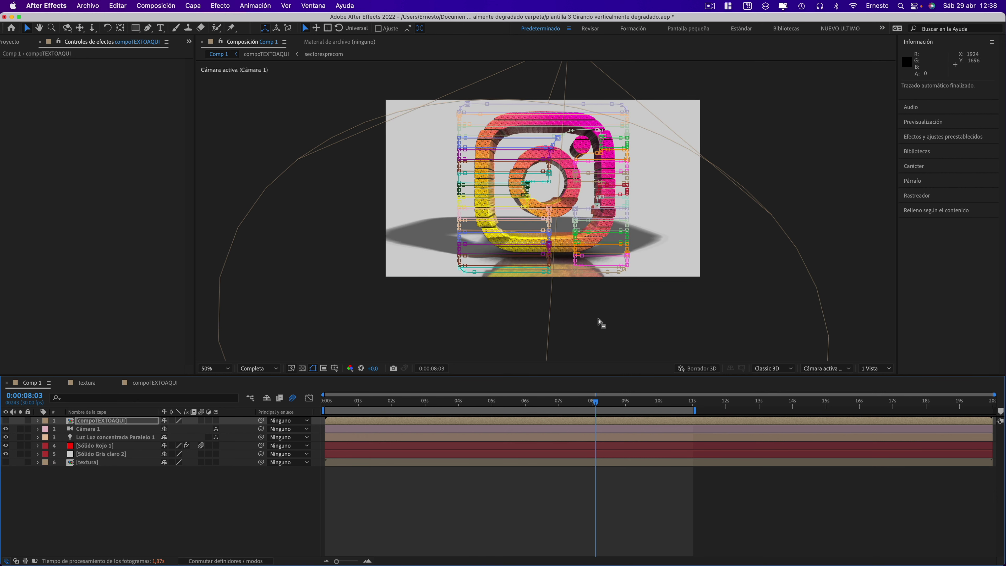
{"action": "left_click", "coordinate": [615, 401]}
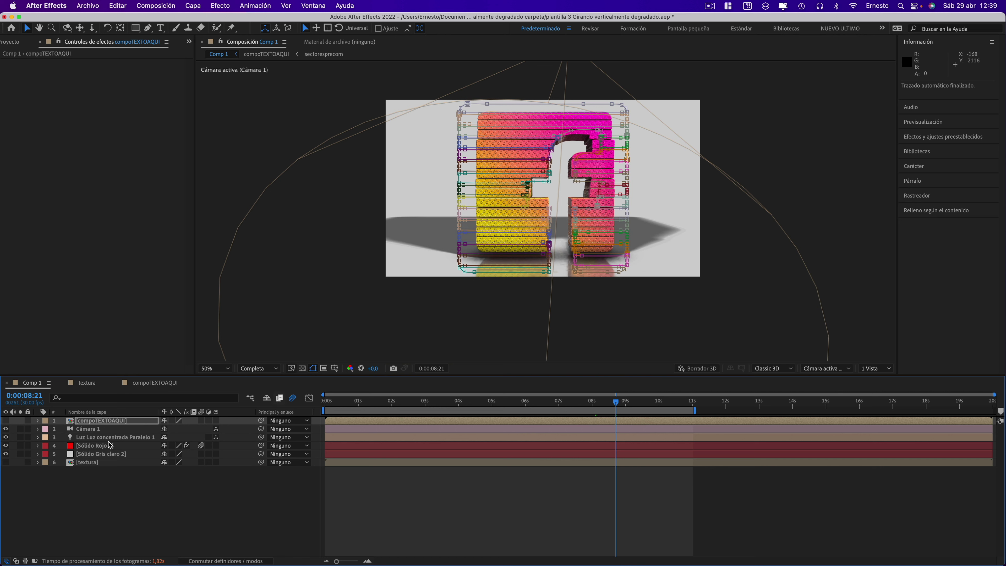
{"action": "left_click", "coordinate": [624, 186]}
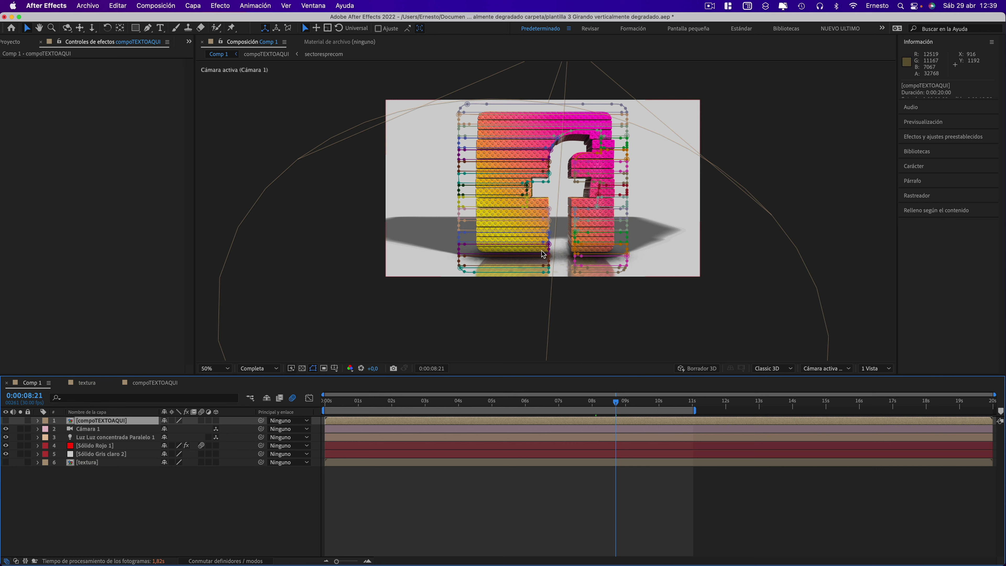
In the textura precomp, set the gradient start colour to blue 082DF7 and end colour to white FFFFFF
{"action": "double_click", "coordinate": [89, 463]}
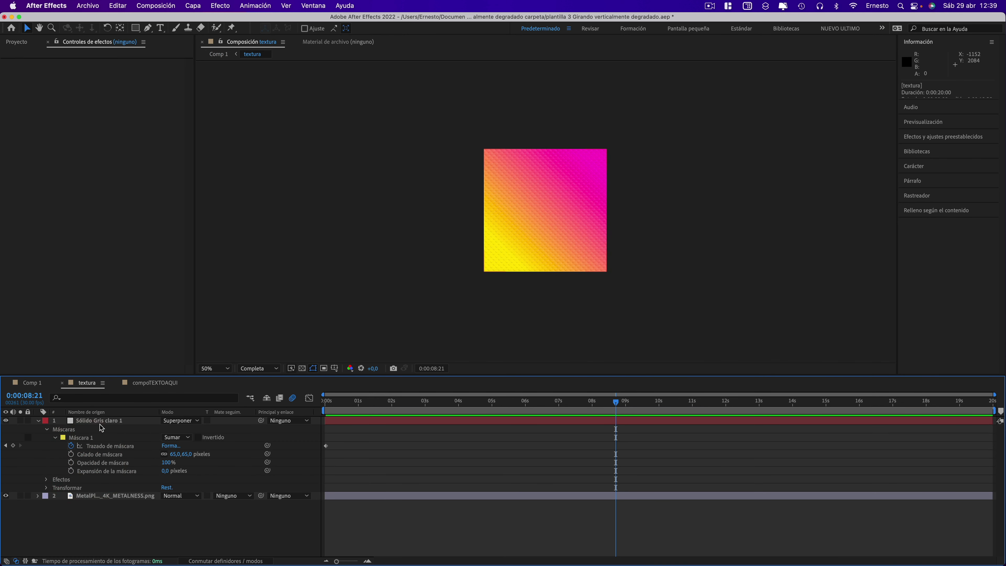
{"action": "left_click", "coordinate": [99, 421]}
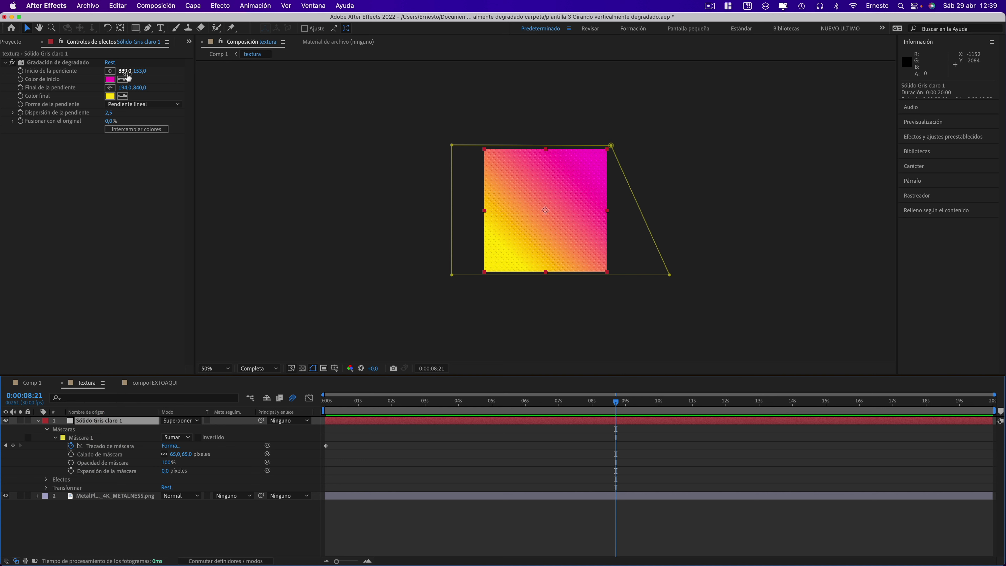
{"action": "left_click", "coordinate": [111, 82]}
{"action": "left_click", "coordinate": [146, 123]}
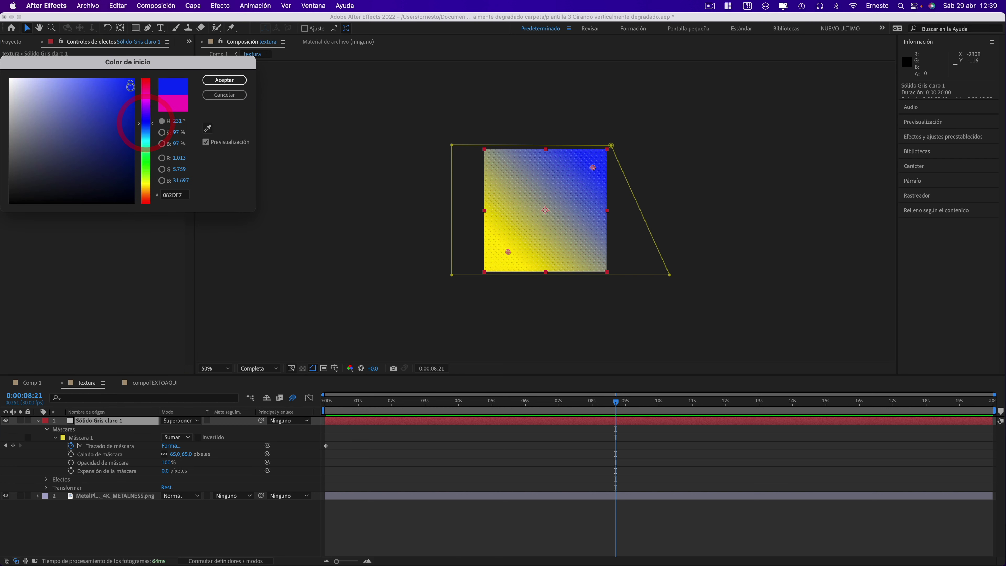
{"action": "left_click", "coordinate": [224, 79]}
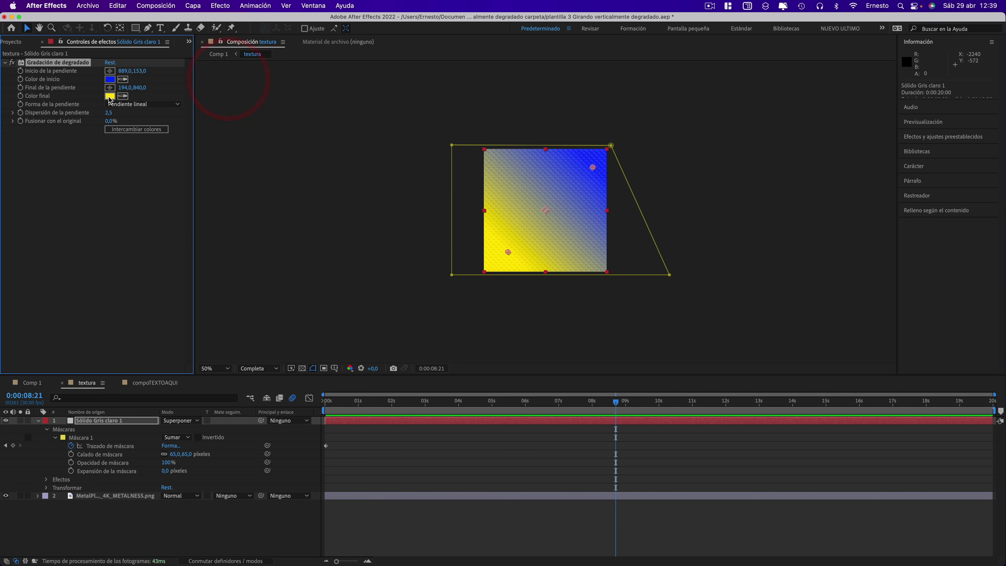
{"action": "left_click", "coordinate": [110, 97]}
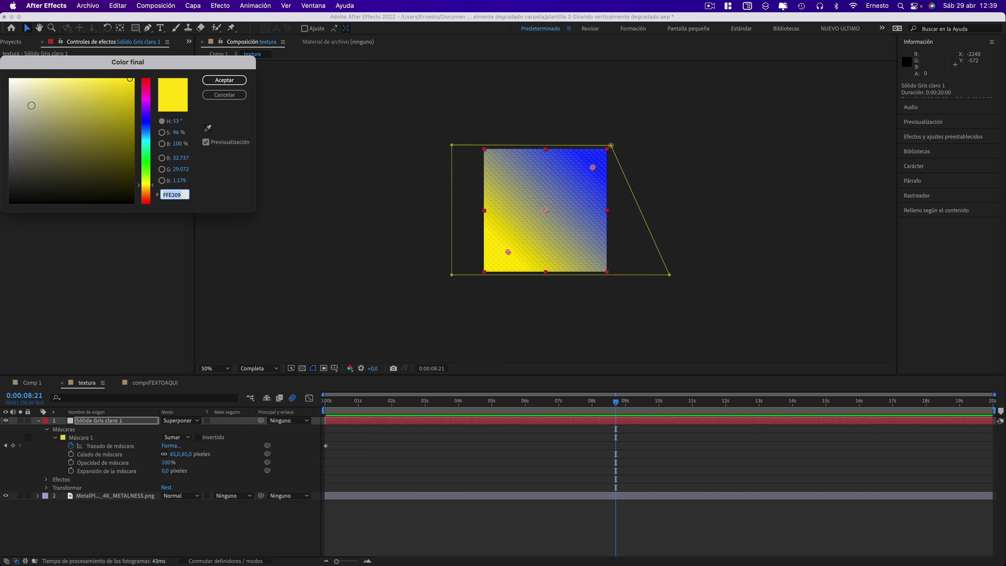
{"action": "left_click_drag", "start_coordinate": [29, 87], "coordinate": [9, 79]}
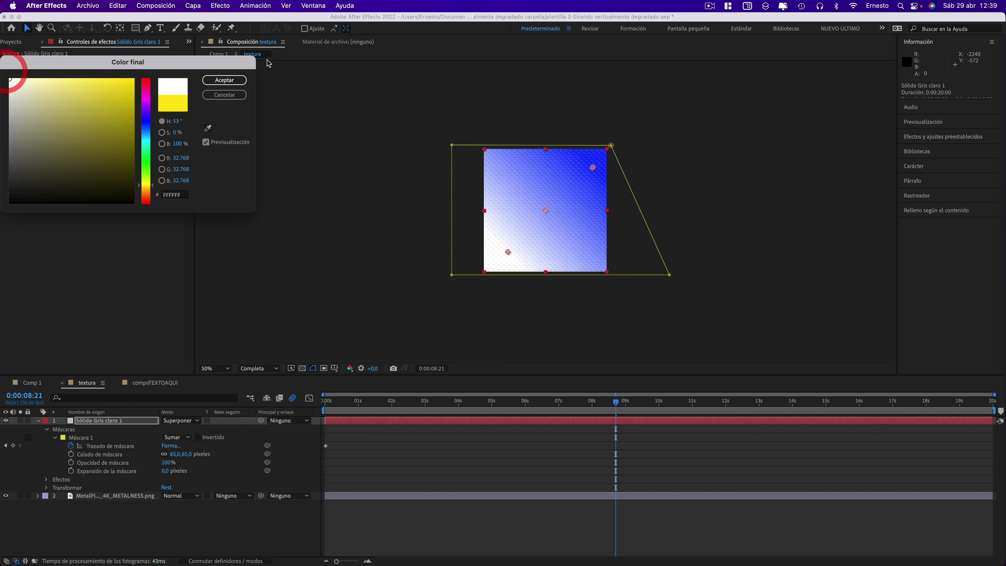
{"action": "left_click", "coordinate": [234, 80]}
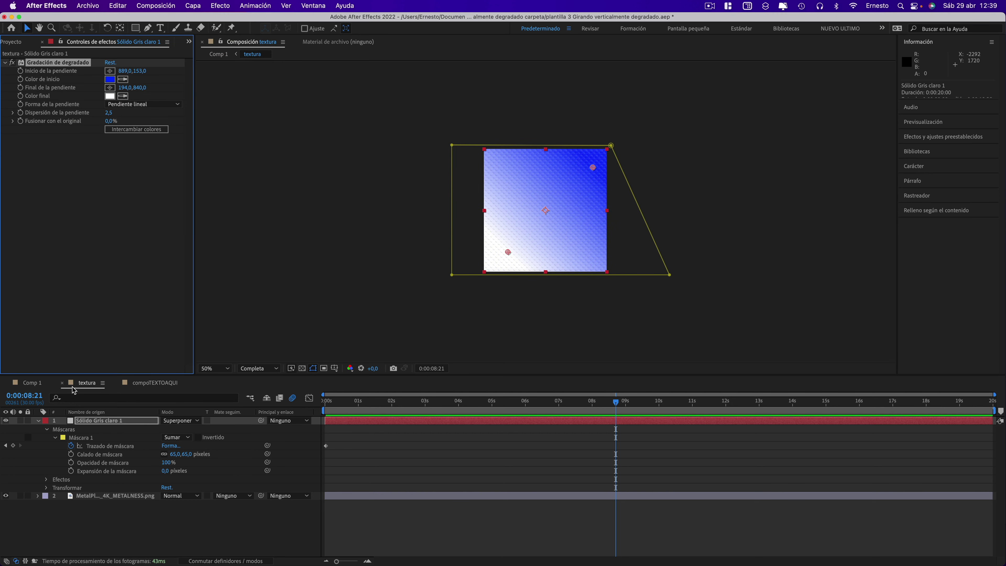
Preview the blue-white logo bricks in Comp 1 at 0:00:07:27 and 0:00:06:20
{"action": "left_click", "coordinate": [33, 382]}
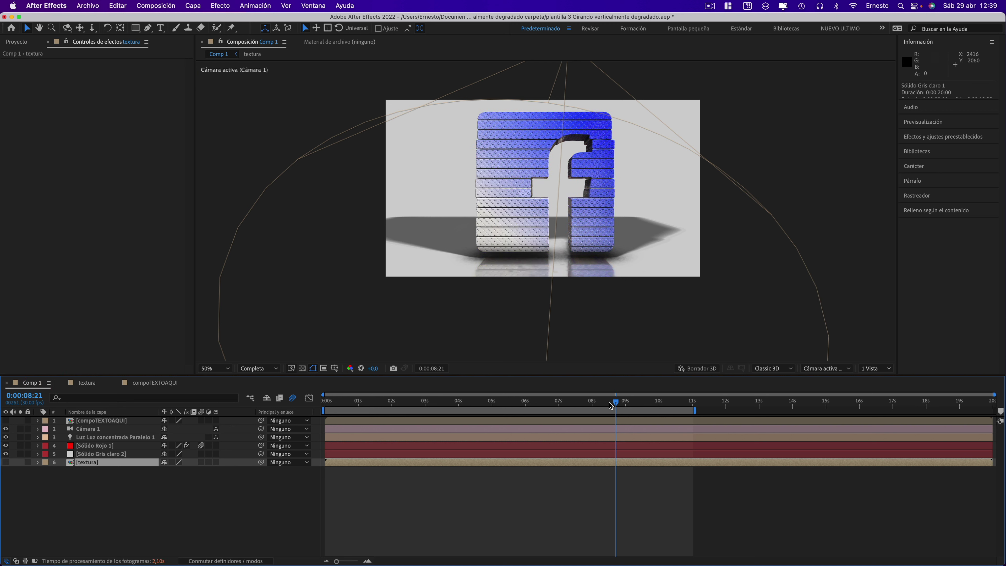
{"action": "left_click", "coordinate": [589, 401]}
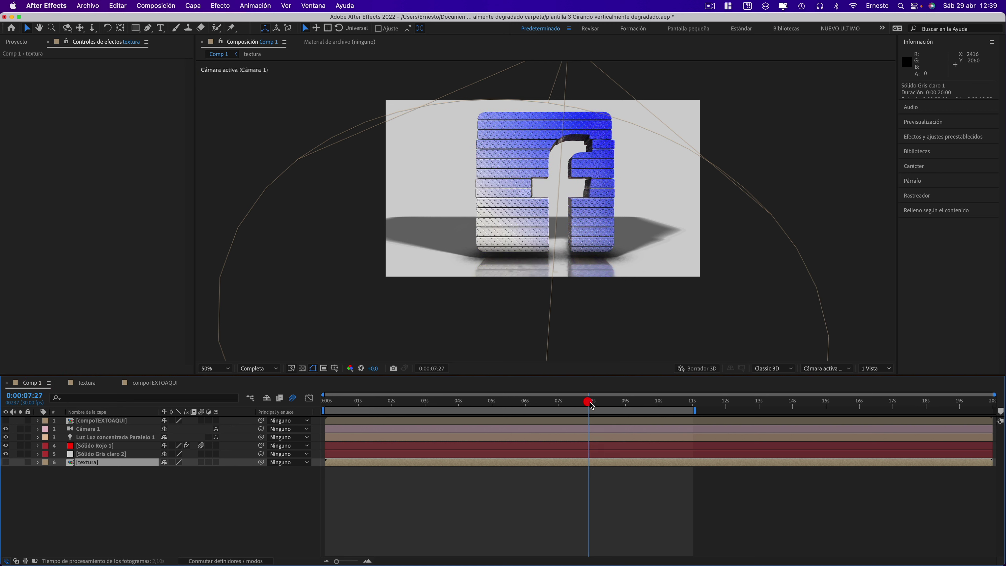
{"action": "left_click", "coordinate": [548, 402]}
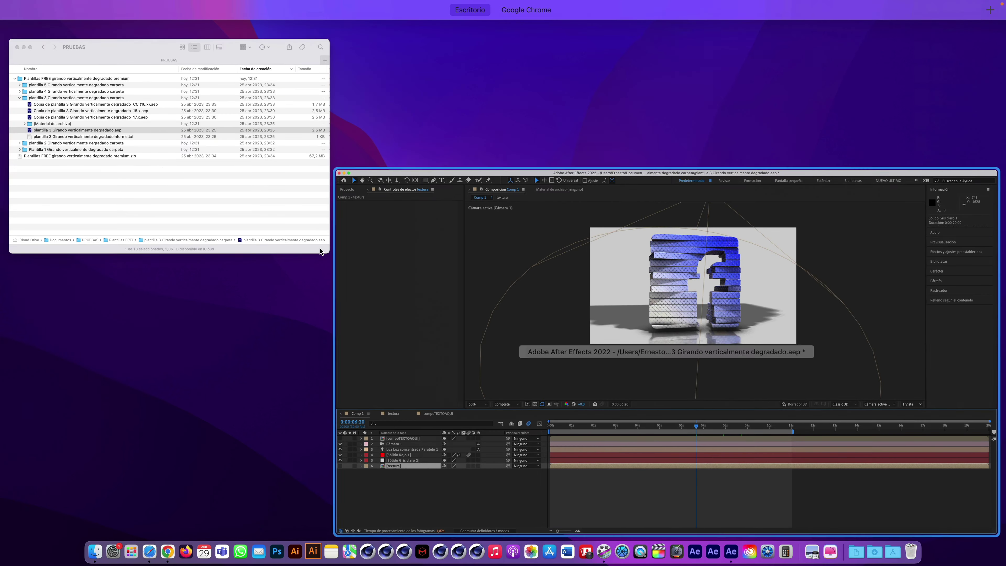
From the PRUEBAS window, open plantilla 4's Girando verticalmente degradado.aep with After Effects 2022
{"action": "left_click", "coordinate": [152, 170]}
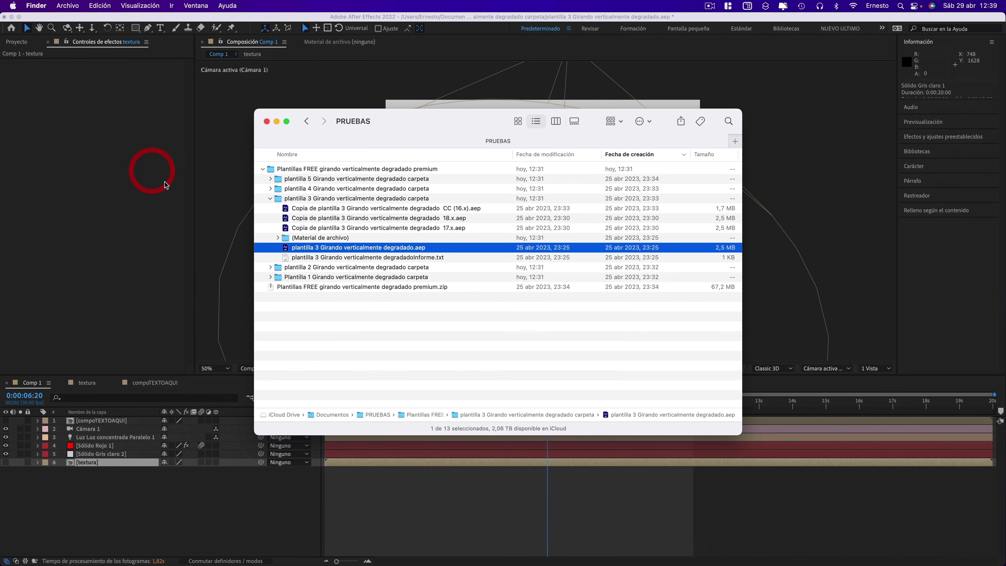
{"action": "left_click", "coordinate": [271, 198]}
{"action": "left_click", "coordinate": [270, 189]}
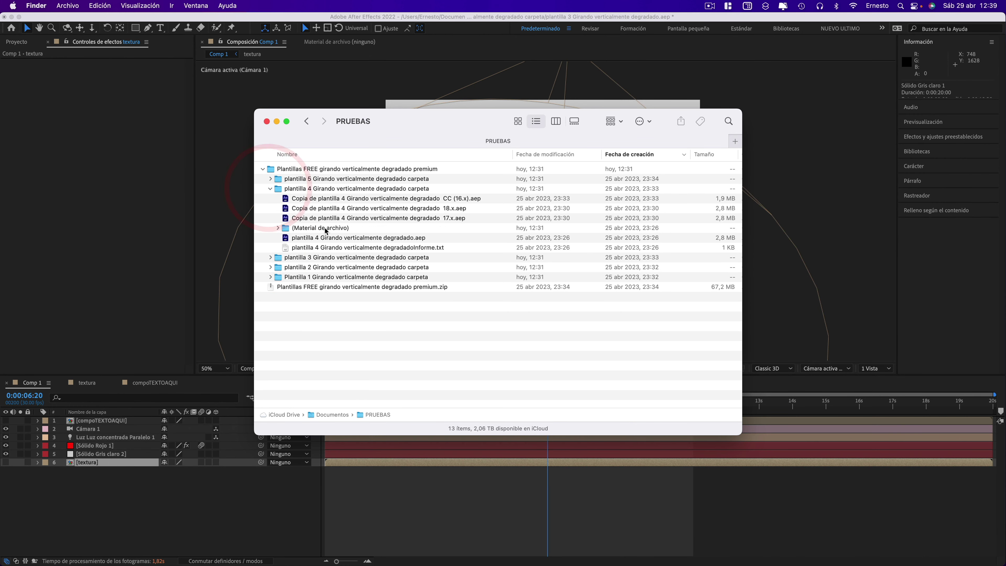
{"action": "left_click", "coordinate": [317, 237]}
{"action": "right_click", "coordinate": [367, 237]}
{"action": "mouse_move", "coordinate": [401, 250]}
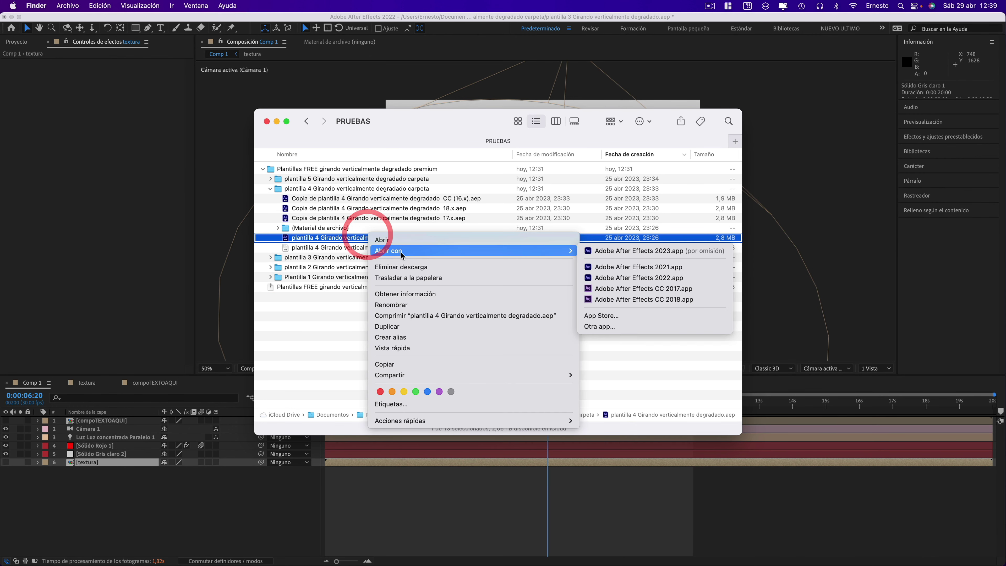
{"action": "left_click", "coordinate": [656, 277]}
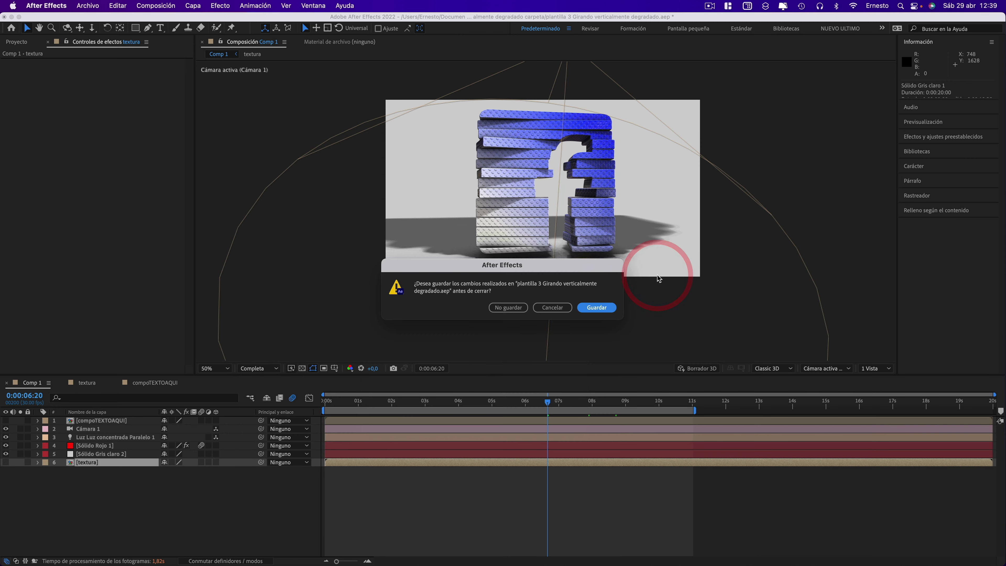
Close plantilla 3 without saving and move to frame 0:00:05:08
{"action": "left_click", "coordinate": [512, 308]}
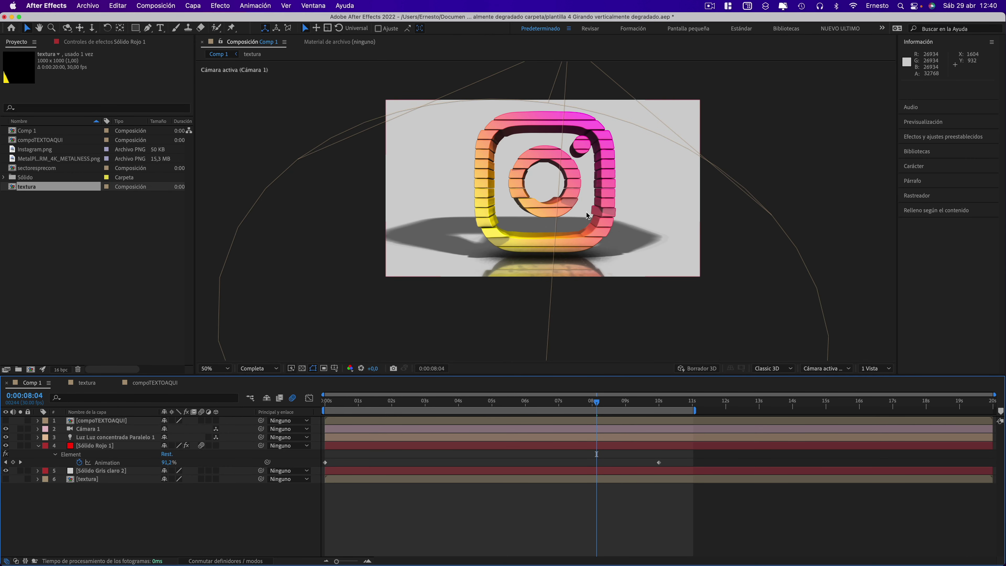
{"action": "left_click_drag", "start_coordinate": [494, 401], "coordinate": [541, 401]}
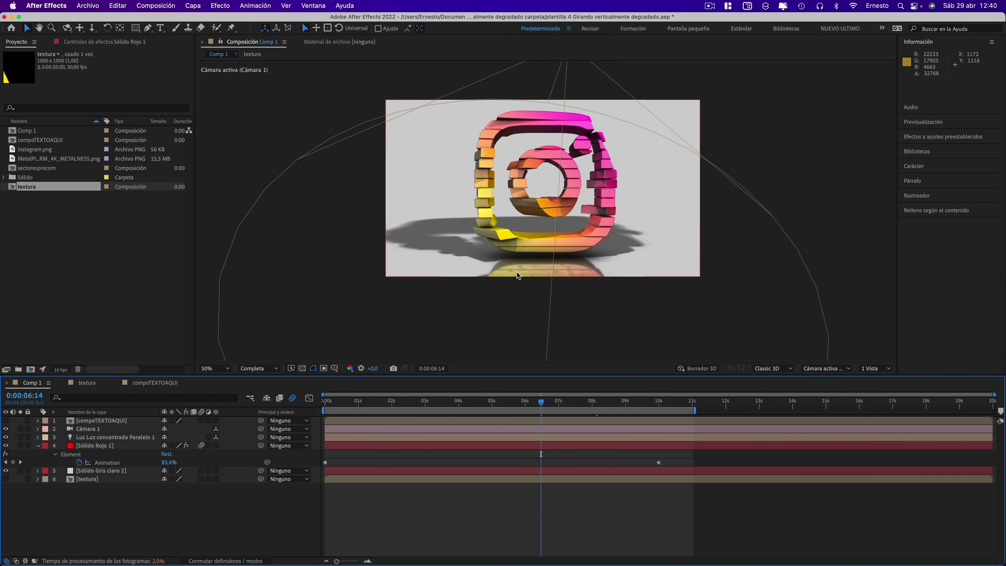
{"action": "left_click", "coordinate": [501, 401]}
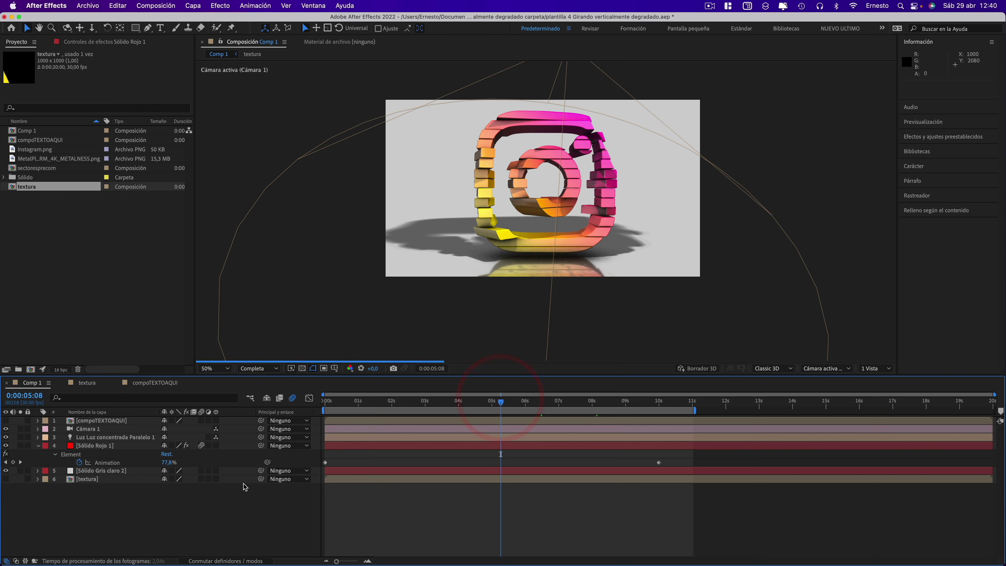
Recolour the Sólido Gris claro 2 background to golden orange E1B86E via Solid Settings
{"action": "left_click", "coordinate": [99, 473]}
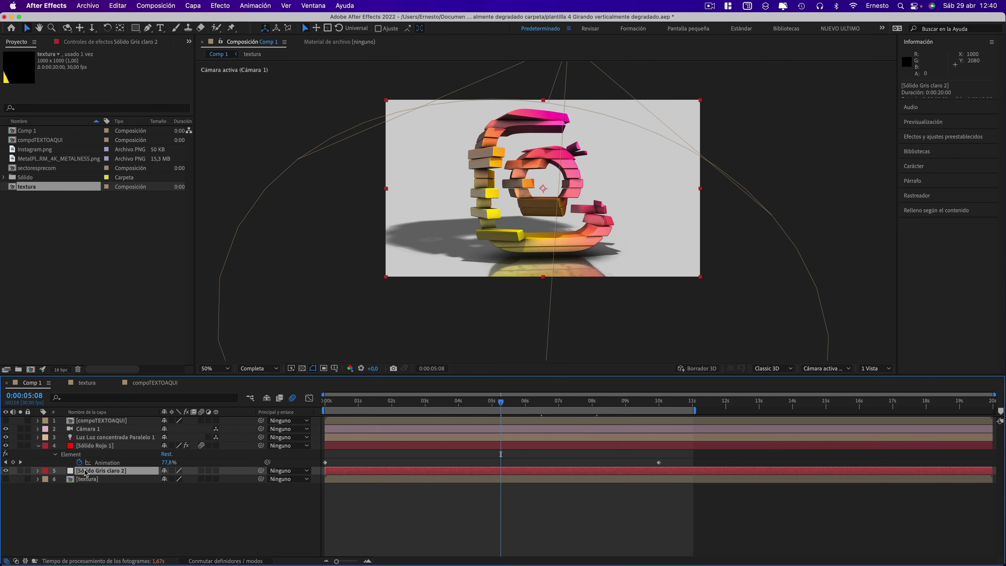
{"action": "left_click", "coordinate": [192, 5]}
{"action": "left_click", "coordinate": [207, 30]}
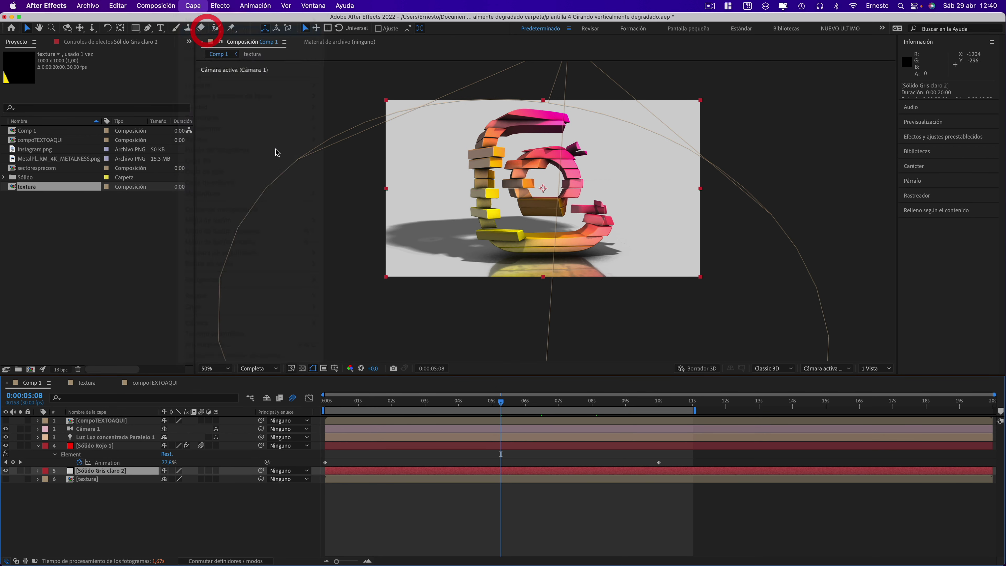
{"action": "left_click", "coordinate": [139, 226]}
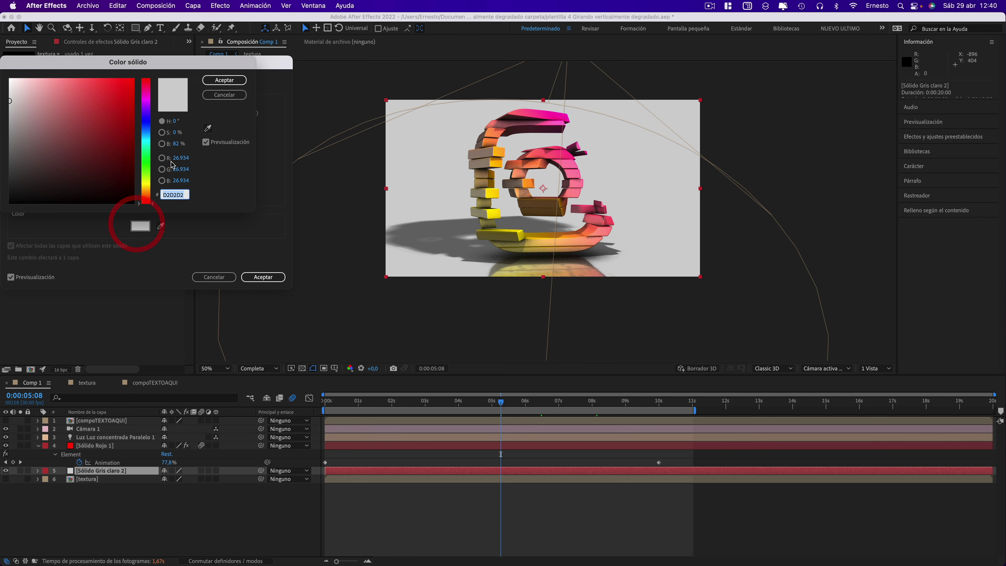
{"action": "left_click", "coordinate": [208, 127]}
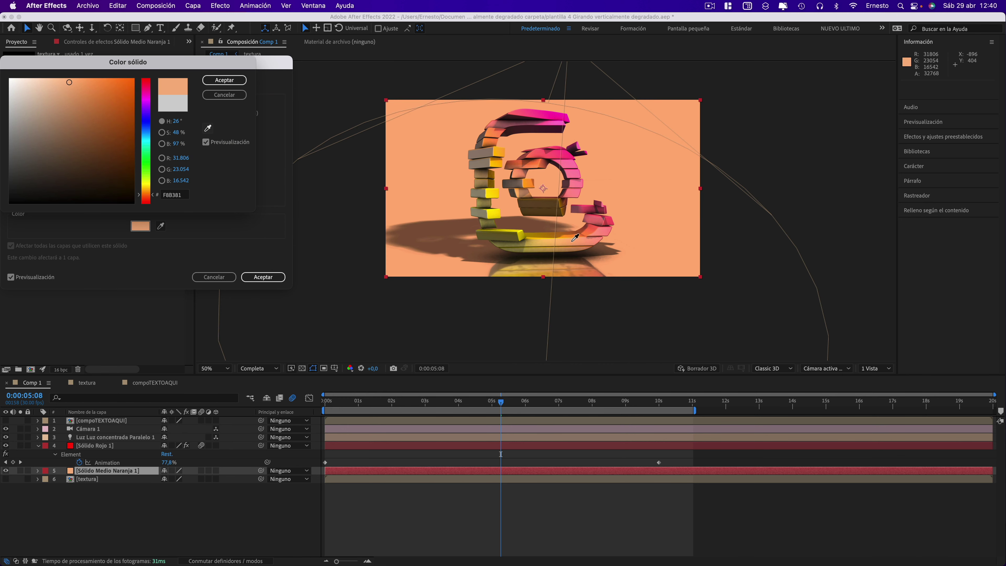
{"action": "left_click", "coordinate": [540, 236]}
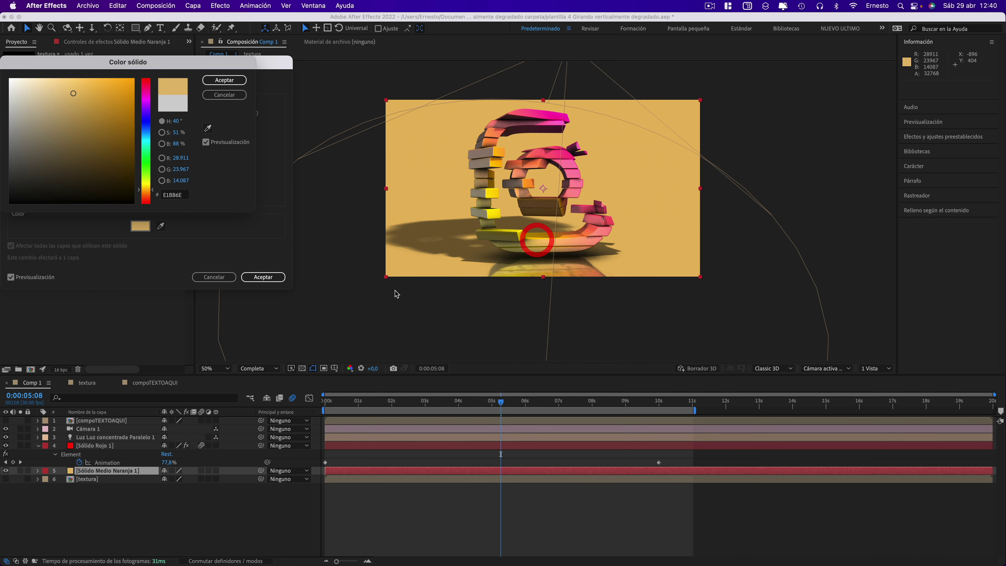
{"action": "left_click", "coordinate": [215, 81]}
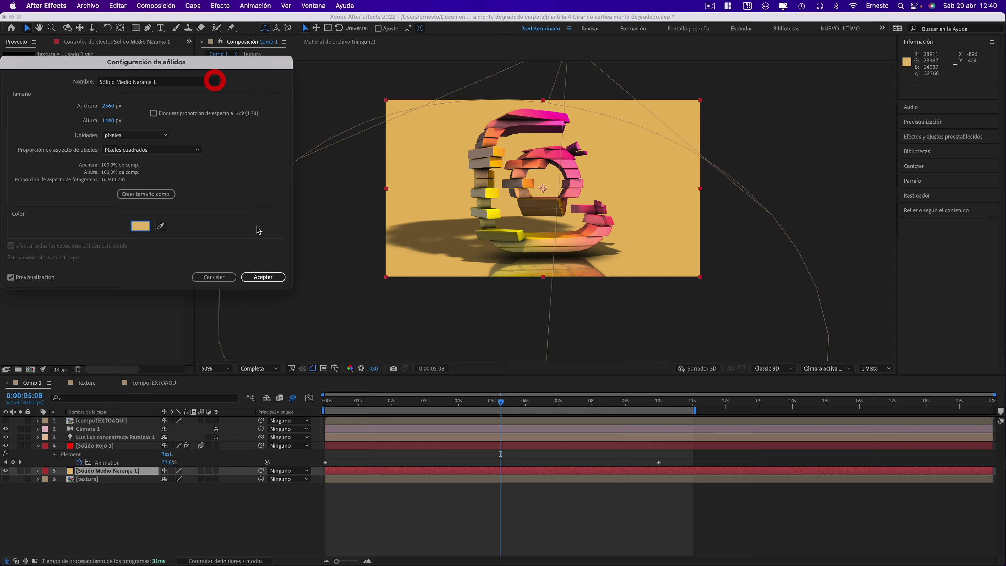
{"action": "left_click", "coordinate": [272, 277]}
{"action": "left_click", "coordinate": [216, 513]}
Open plantilla 5's .aep from the PRUEBAS window in After Effects 2022, declining to save plantilla 4
{"action": "key", "text": "ctrl+Up"}
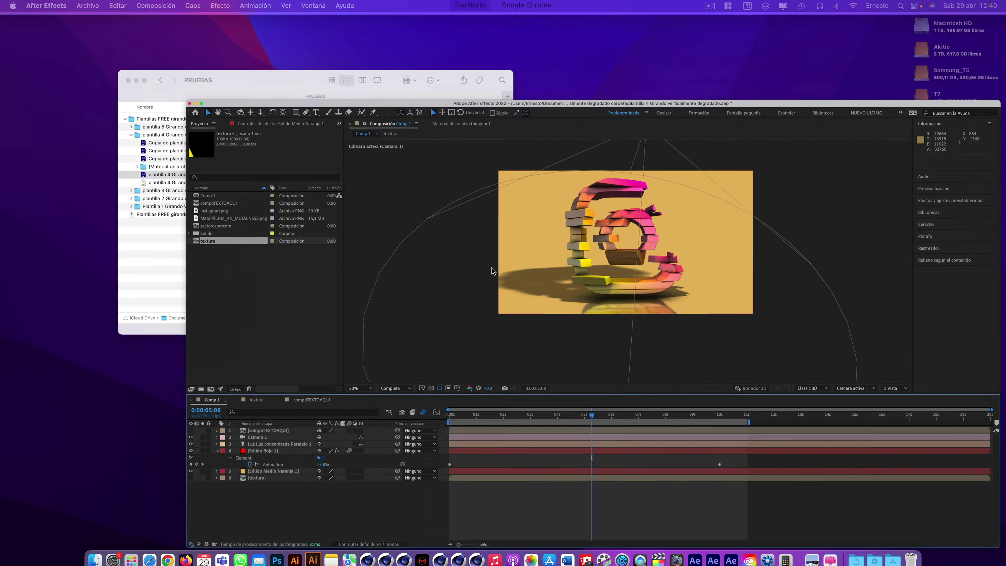
{"action": "left_click", "coordinate": [194, 177]}
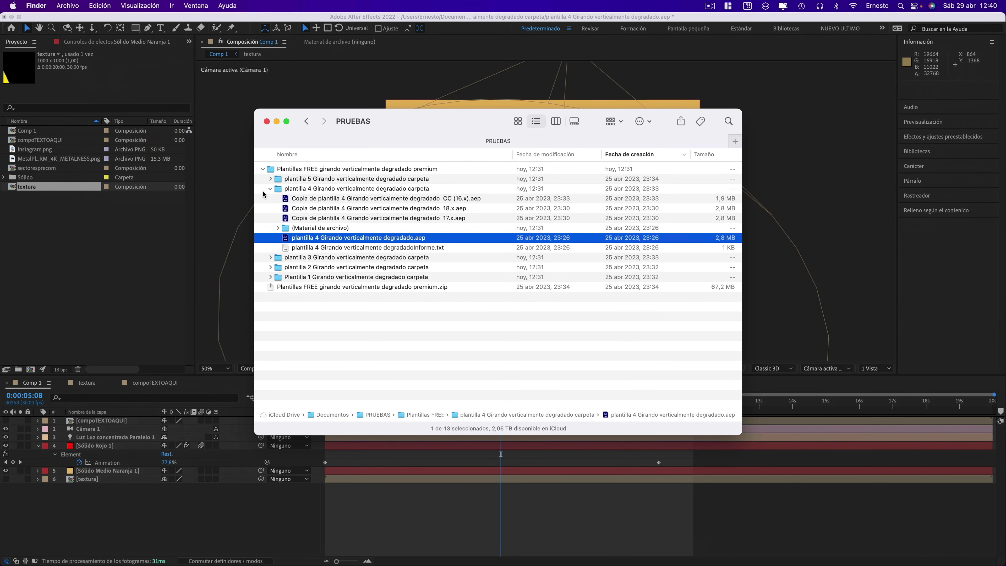
{"action": "left_click", "coordinate": [270, 190]}
{"action": "left_click", "coordinate": [271, 179]}
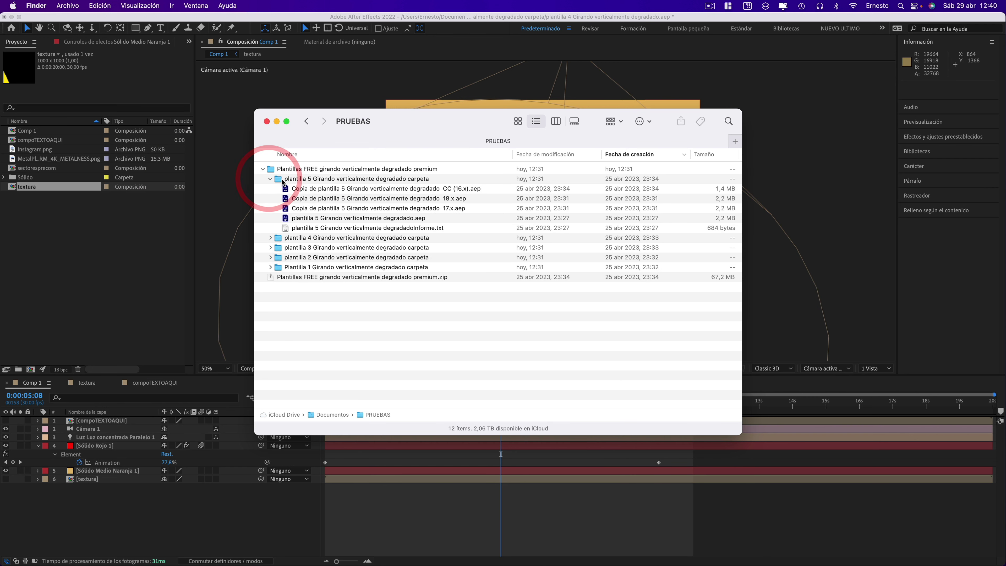
{"action": "left_click", "coordinate": [368, 218]}
{"action": "right_click", "coordinate": [379, 223]}
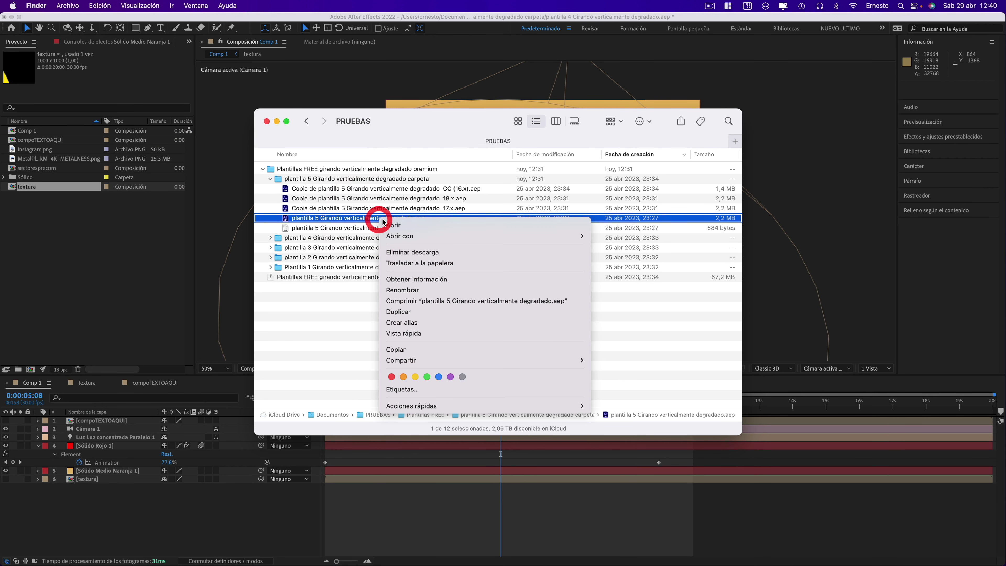
{"action": "mouse_move", "coordinate": [400, 237]}
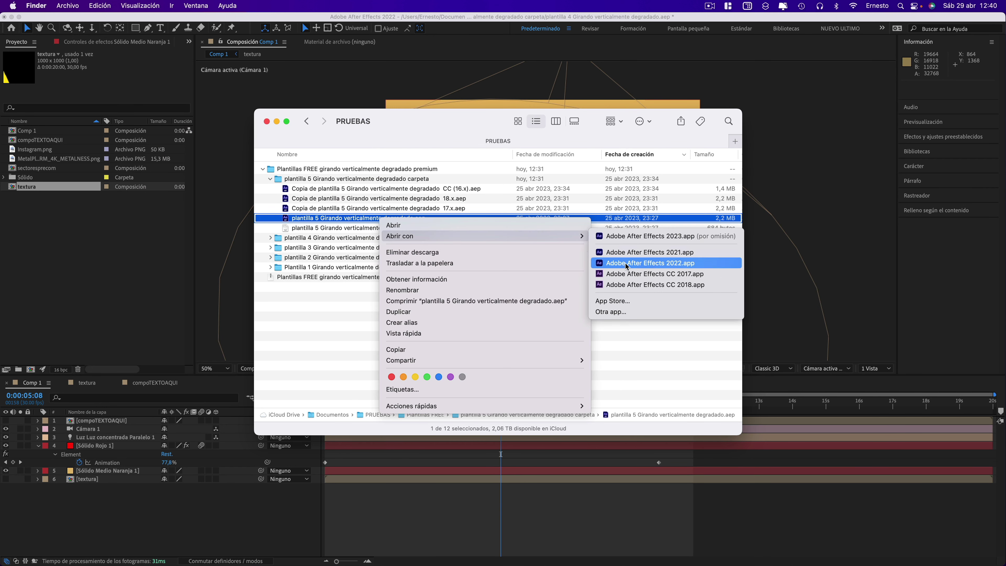
{"action": "left_click", "coordinate": [653, 263]}
{"action": "left_click", "coordinate": [501, 311]}
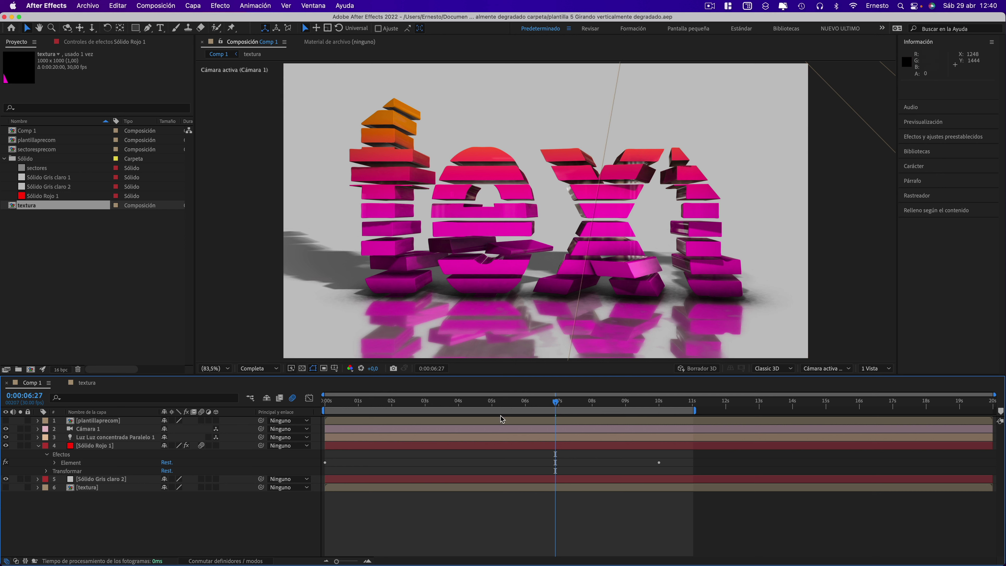
In the plantillaprecom precomp, change the text layer's word from 'text' to 'OK', then return to Comp 1
{"action": "left_click", "coordinate": [509, 401]}
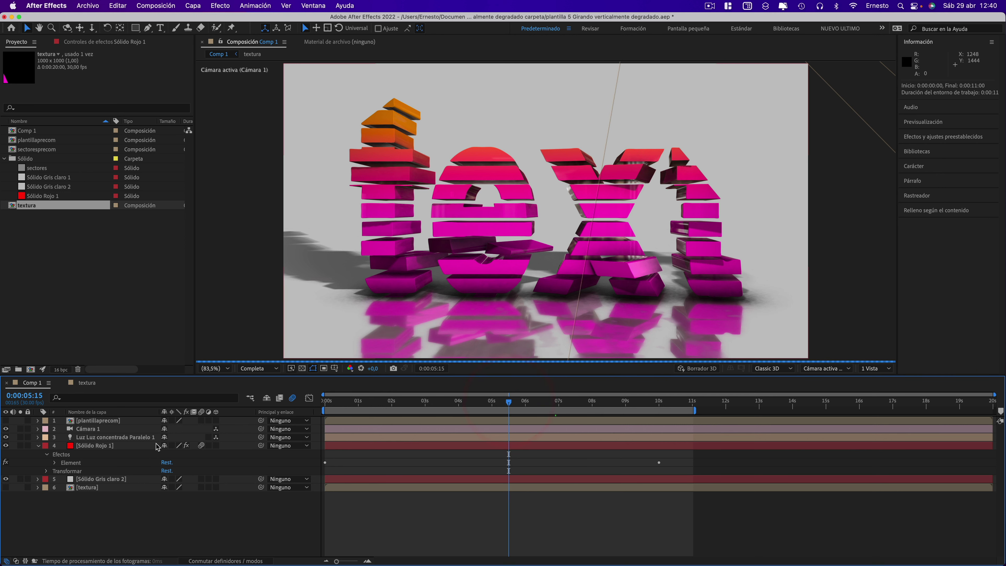
{"action": "double_click", "coordinate": [99, 422]}
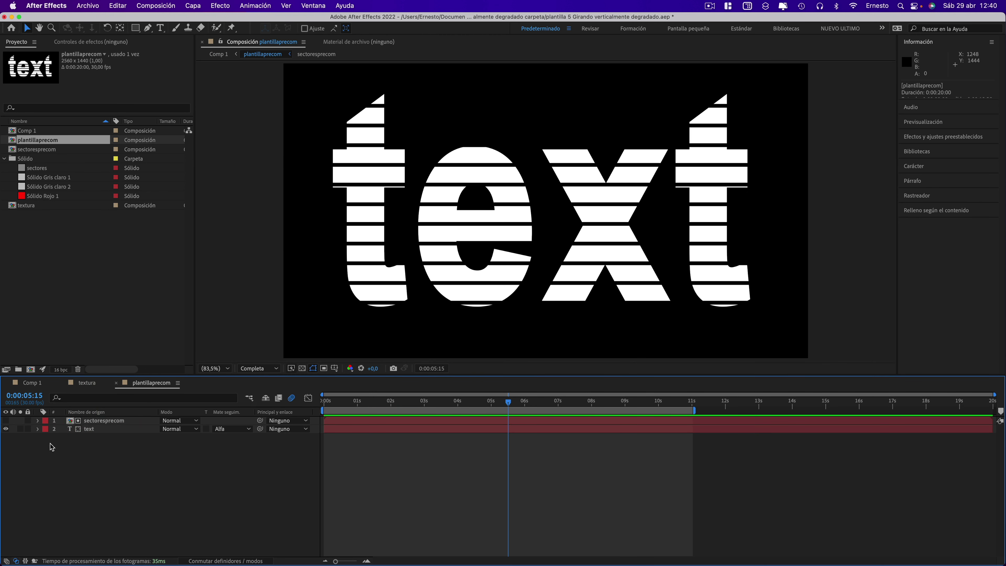
{"action": "left_click", "coordinate": [89, 429]}
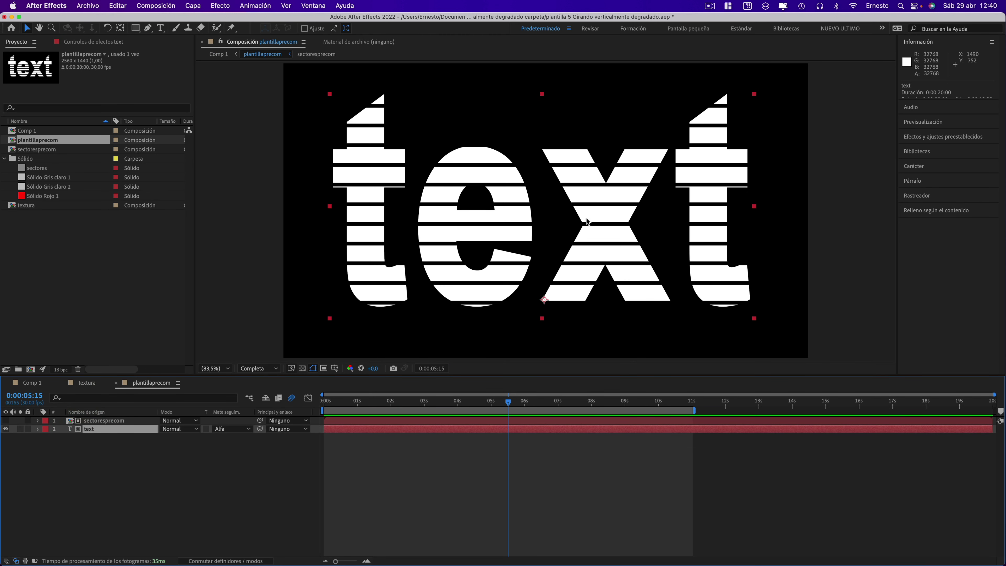
{"action": "double_click", "coordinate": [88, 429]}
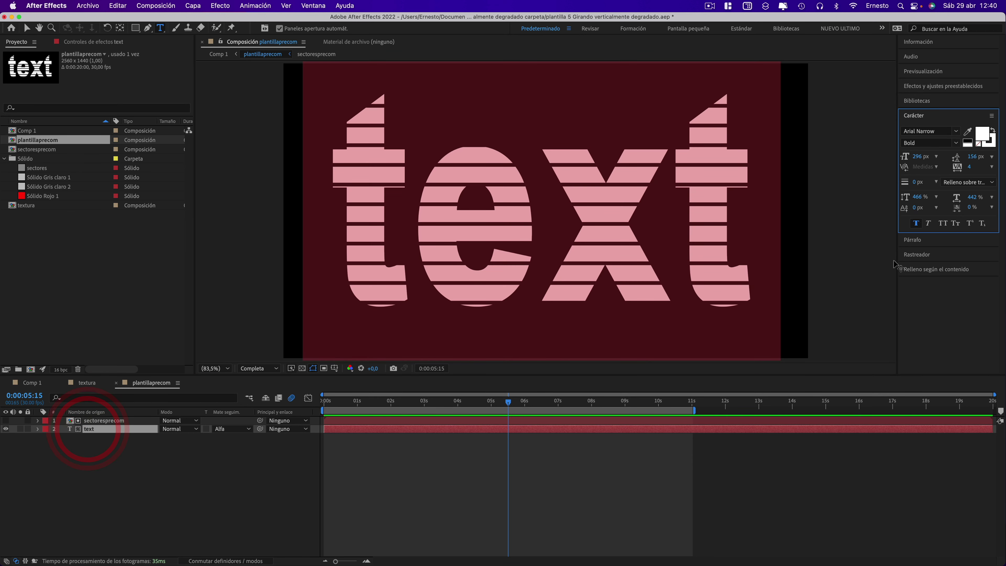
{"action": "left_click", "coordinate": [595, 234]}
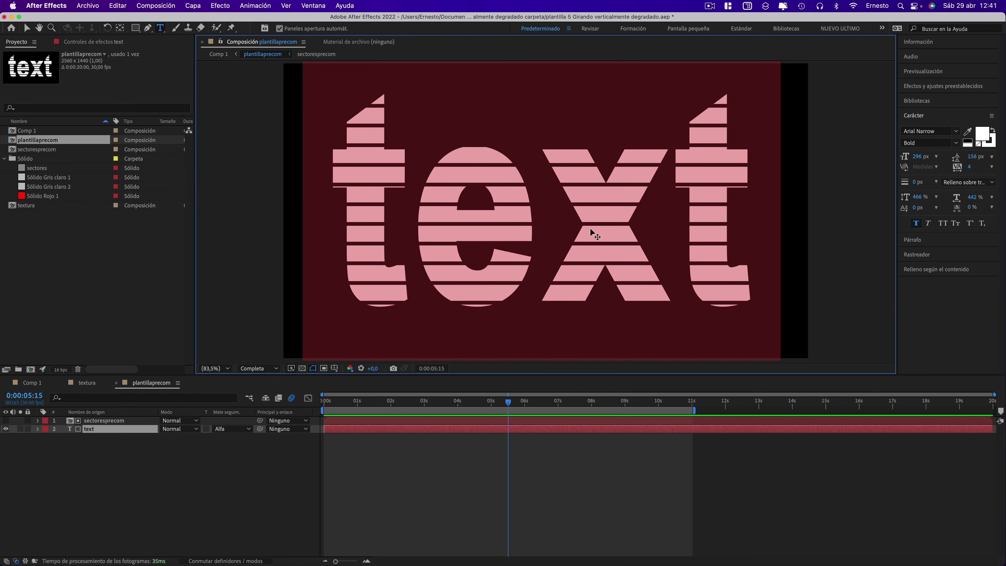
{"action": "type", "text": "k"}
{"action": "key", "text": "BackSpace"}
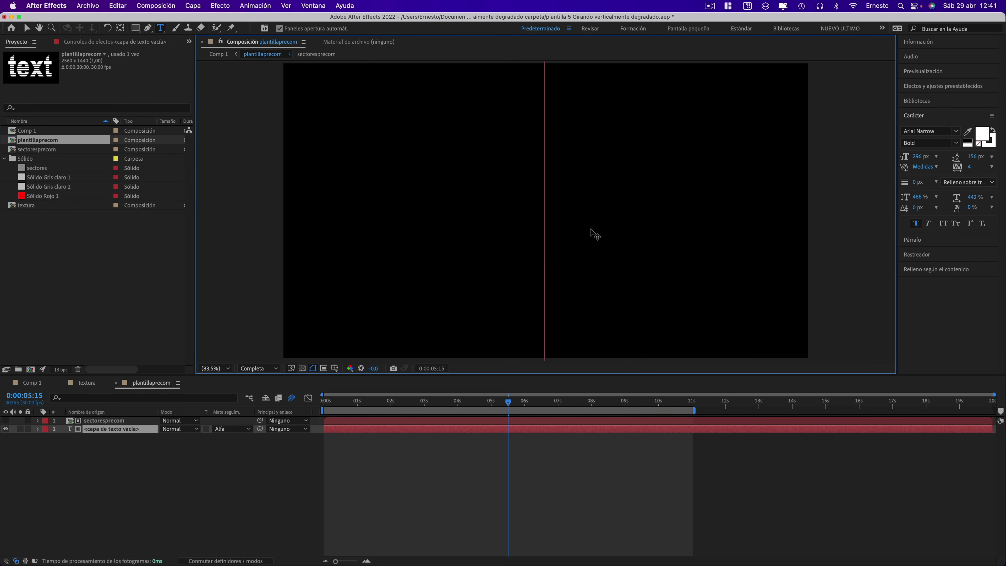
{"action": "type", "text": "ok"}
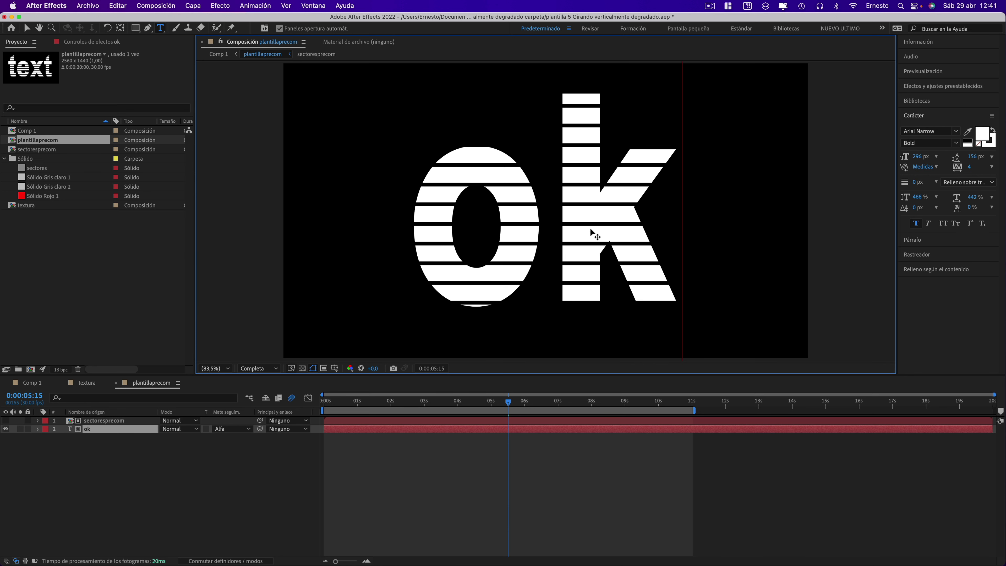
{"action": "key", "text": "BackSpace"}
{"action": "key", "text": "BackSpace"}
{"action": "type", "text": "OK"}
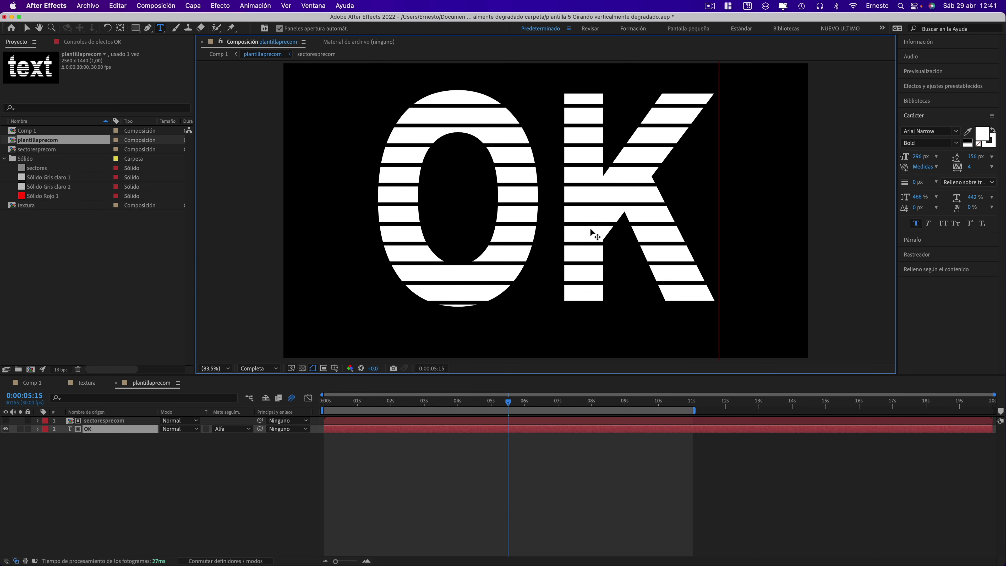
{"action": "left_click", "coordinate": [25, 383]}
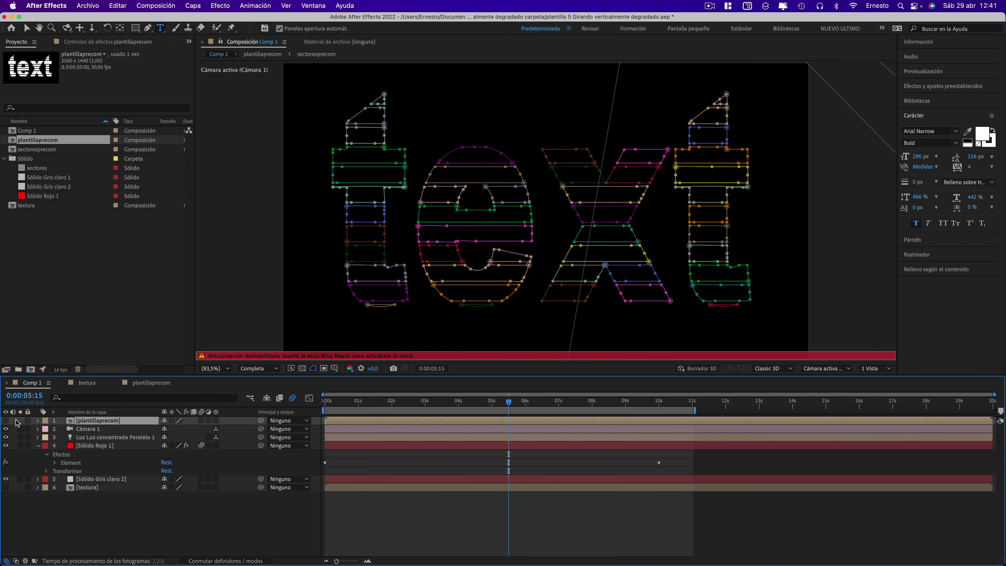
Show and solo the plantillaprecom layer, then delete its old Máscaras group
{"action": "key", "text": "Caps_Lock"}
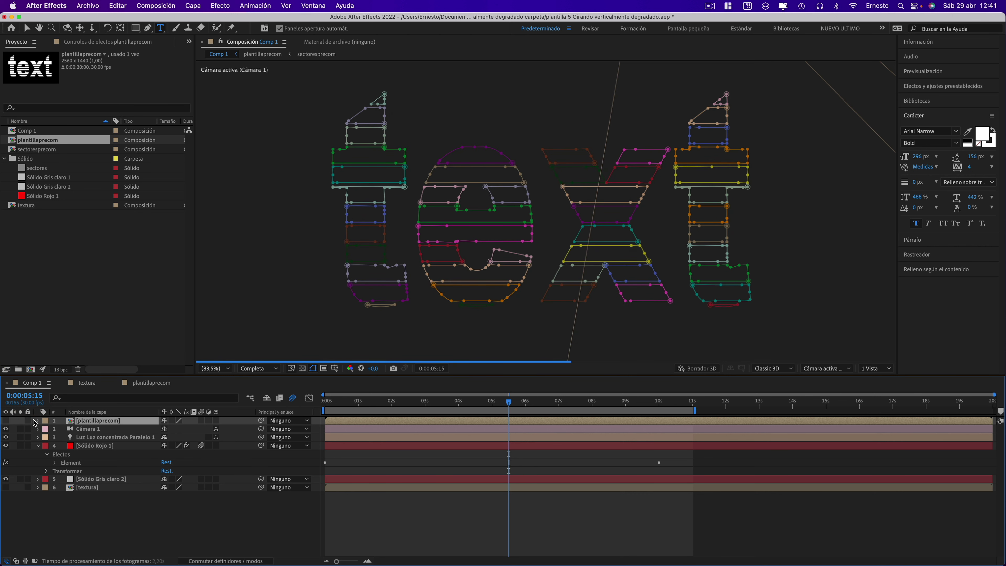
{"action": "left_click", "coordinate": [6, 421]}
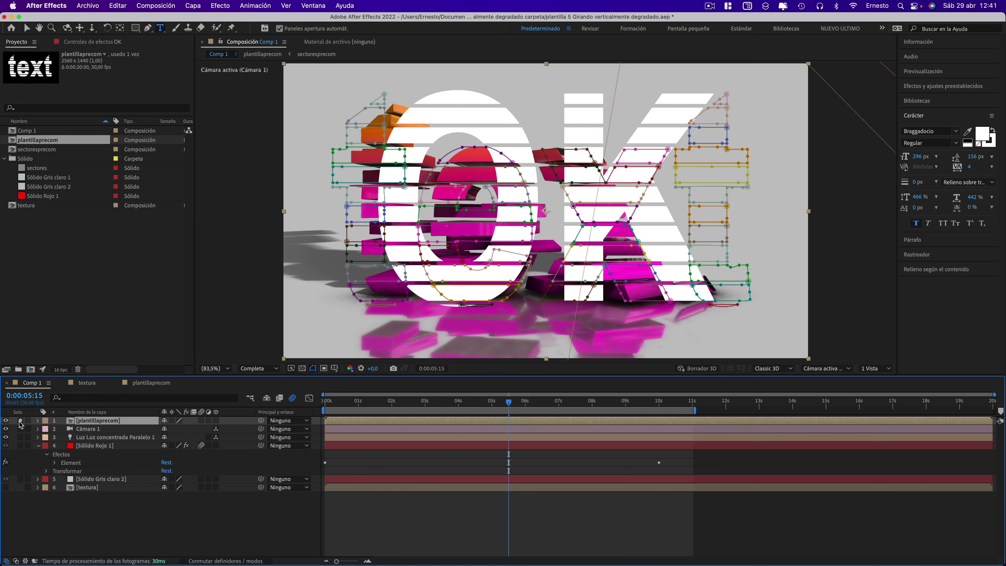
{"action": "left_click", "coordinate": [20, 420]}
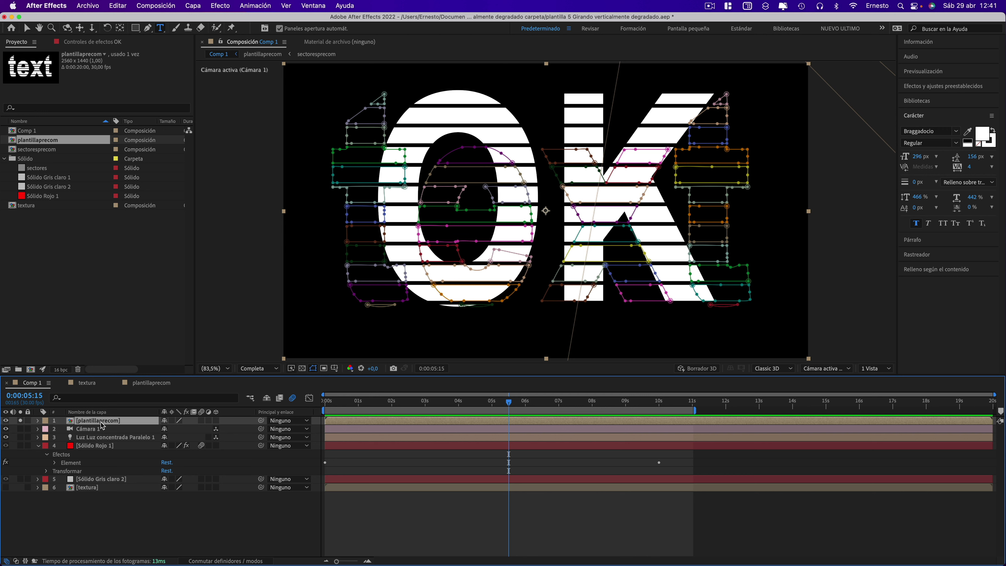
{"action": "left_click", "coordinate": [38, 421]}
{"action": "left_click", "coordinate": [63, 429]}
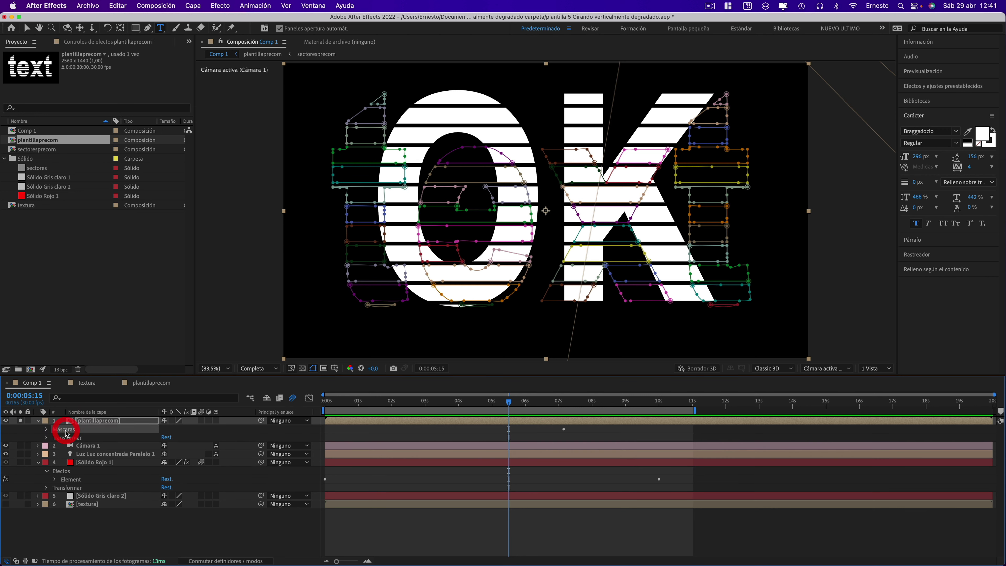
{"action": "key", "text": "Delete"}
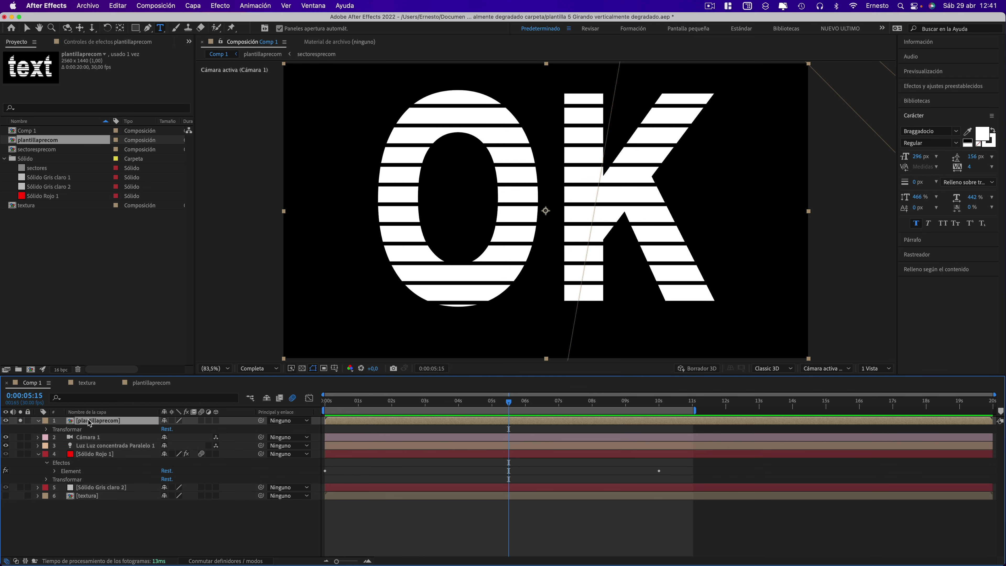
Auto-trace new masks around the OK letters on the plantillaprecom layer
{"action": "left_click", "coordinate": [192, 5]}
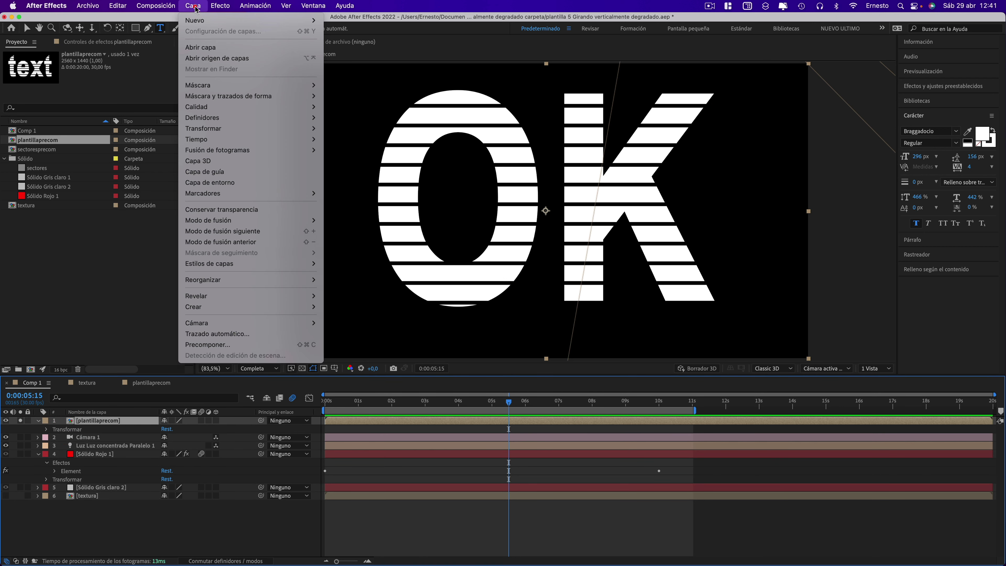
{"action": "left_click", "coordinate": [205, 336]}
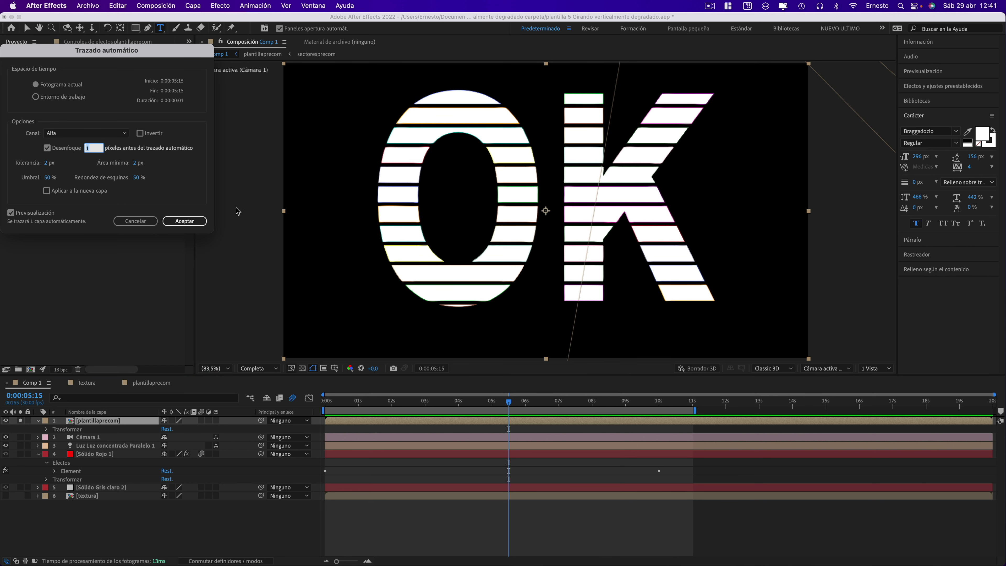
{"action": "left_click", "coordinate": [191, 221]}
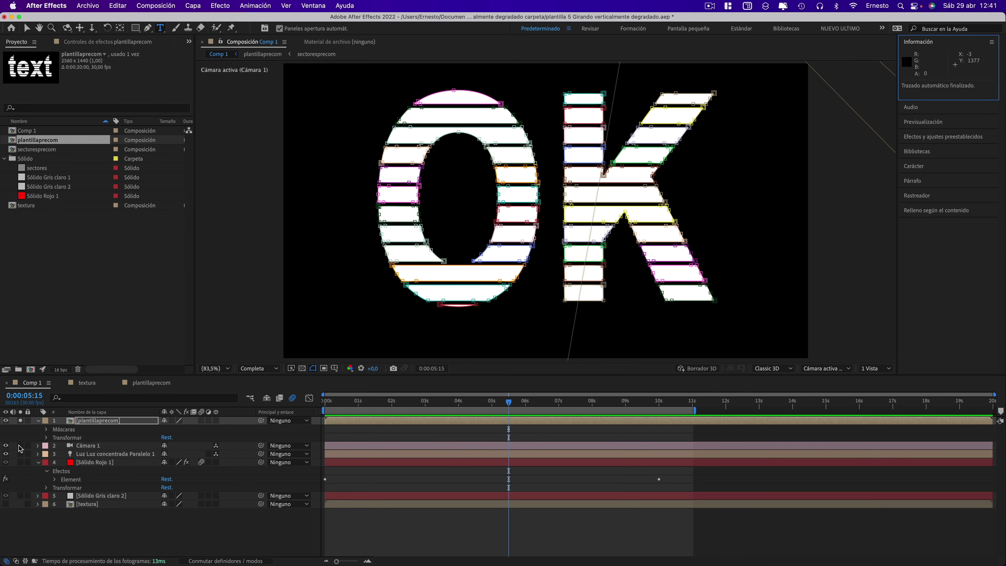
Hide the plantillaprecom layer and preview the OK bricks from 0:00:05:02 to 0:00:08:10
{"action": "left_click", "coordinate": [6, 420]}
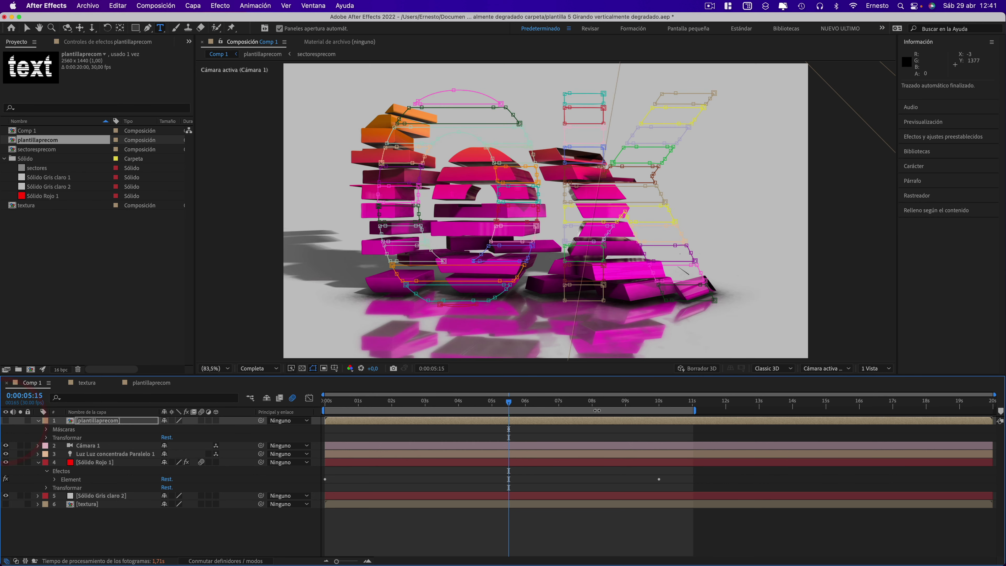
{"action": "left_click", "coordinate": [495, 402]}
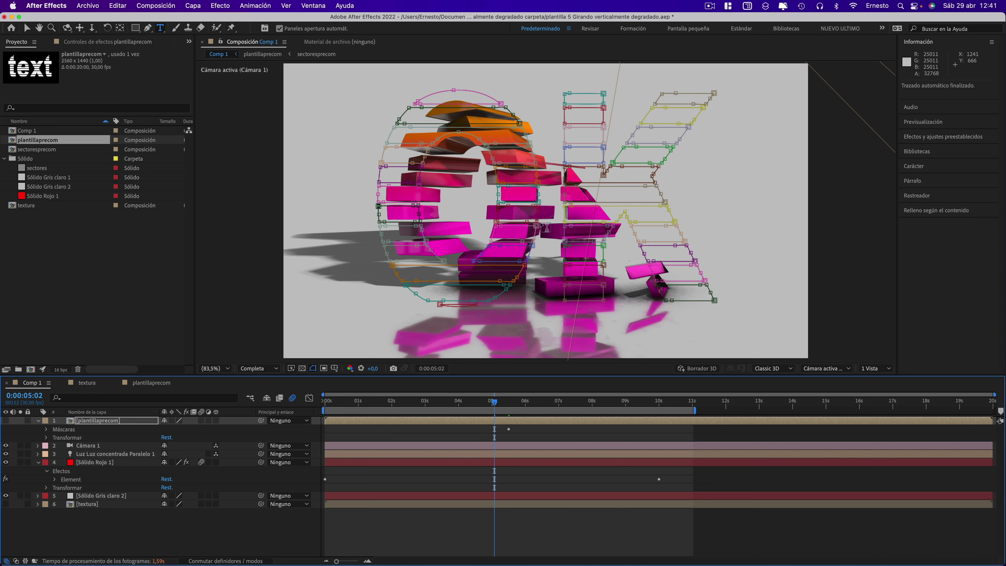
{"action": "left_click", "coordinate": [539, 403]}
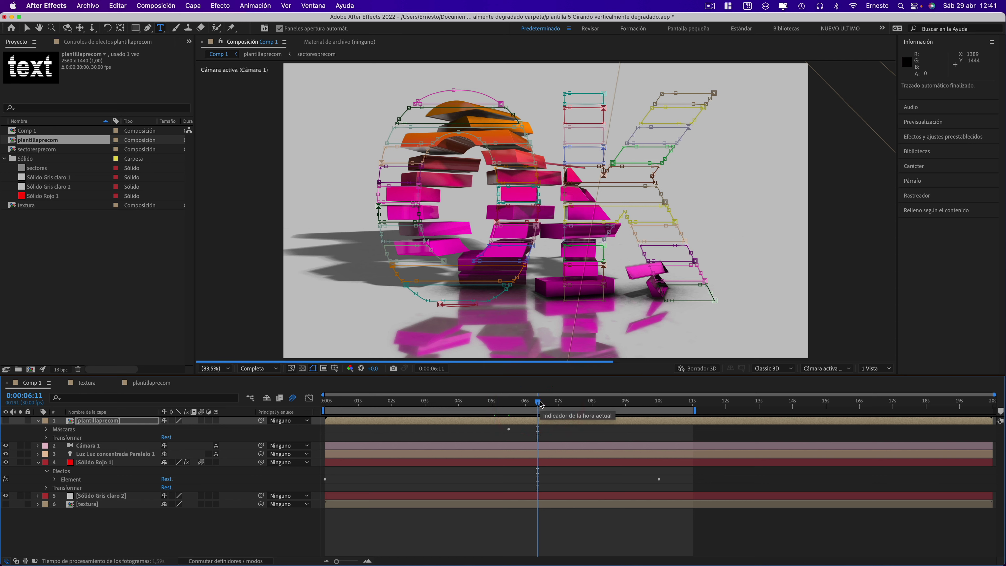
{"action": "left_click", "coordinate": [175, 535]}
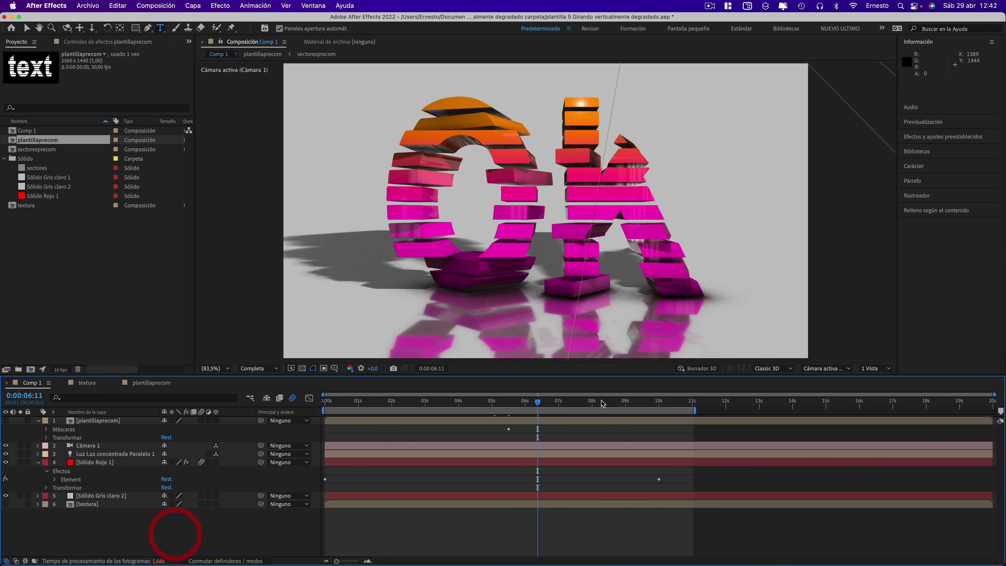
{"action": "left_click", "coordinate": [566, 402]}
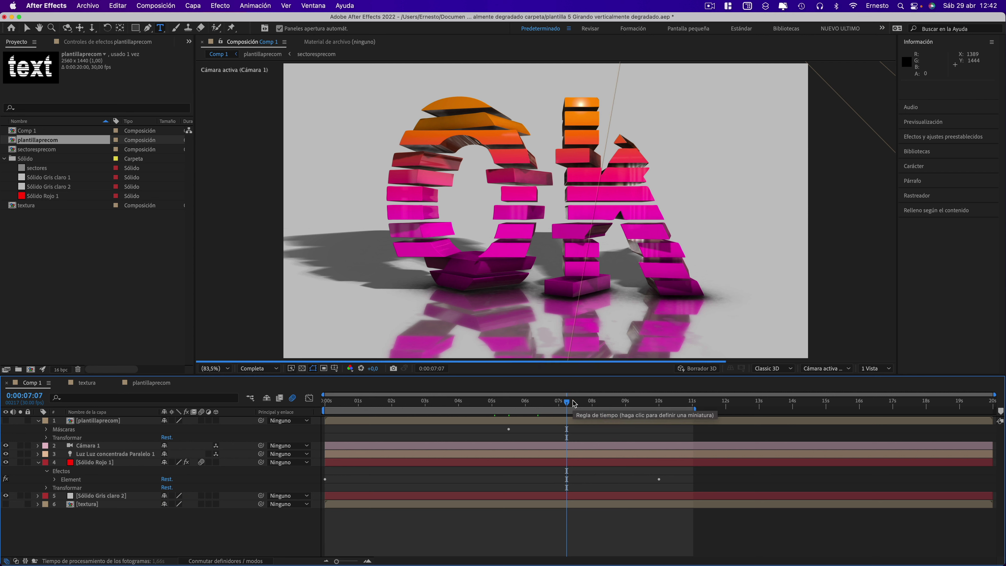
{"action": "left_click", "coordinate": [603, 403]}
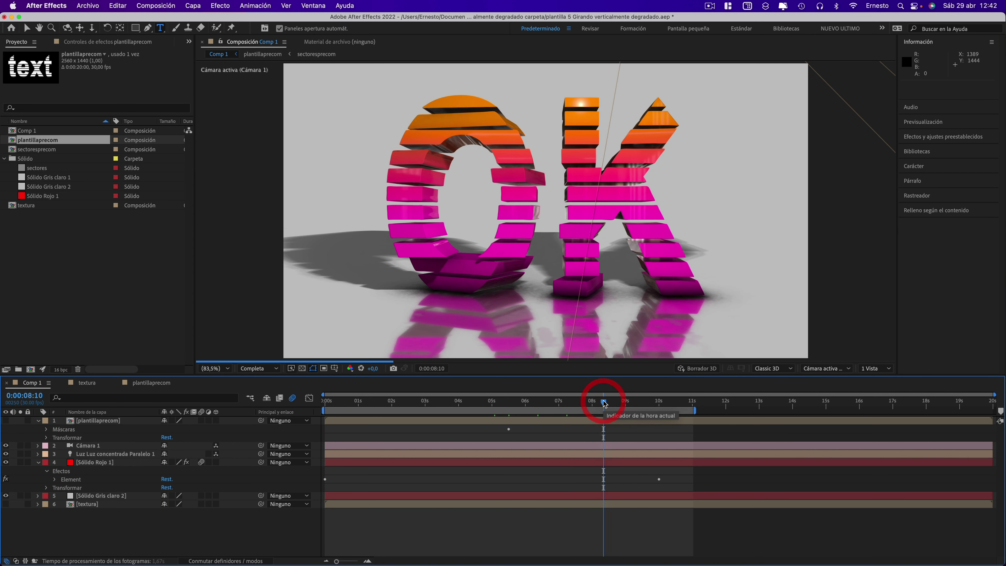